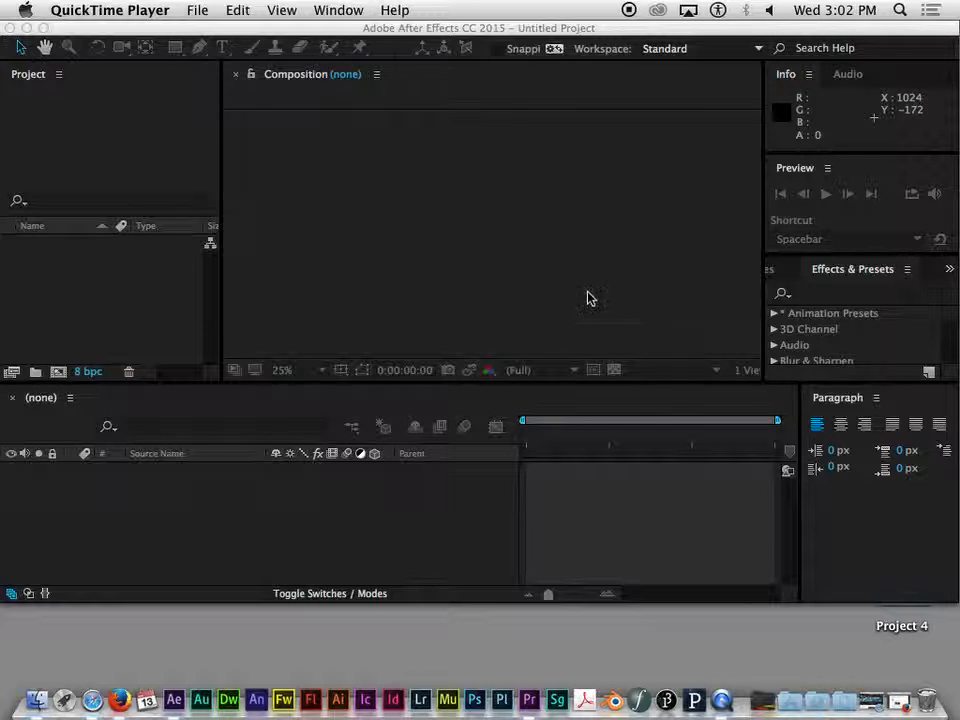
Start a new composition and name it Main Comp
{"action": "left_click", "coordinate": [320, 32]}
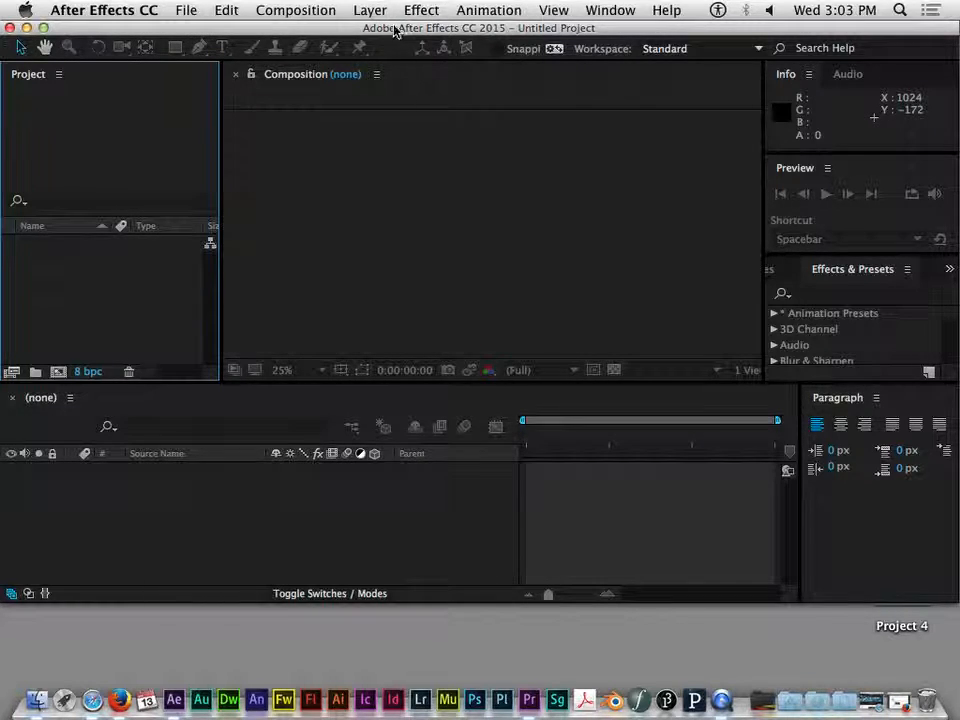
{"action": "left_click", "coordinate": [300, 12]}
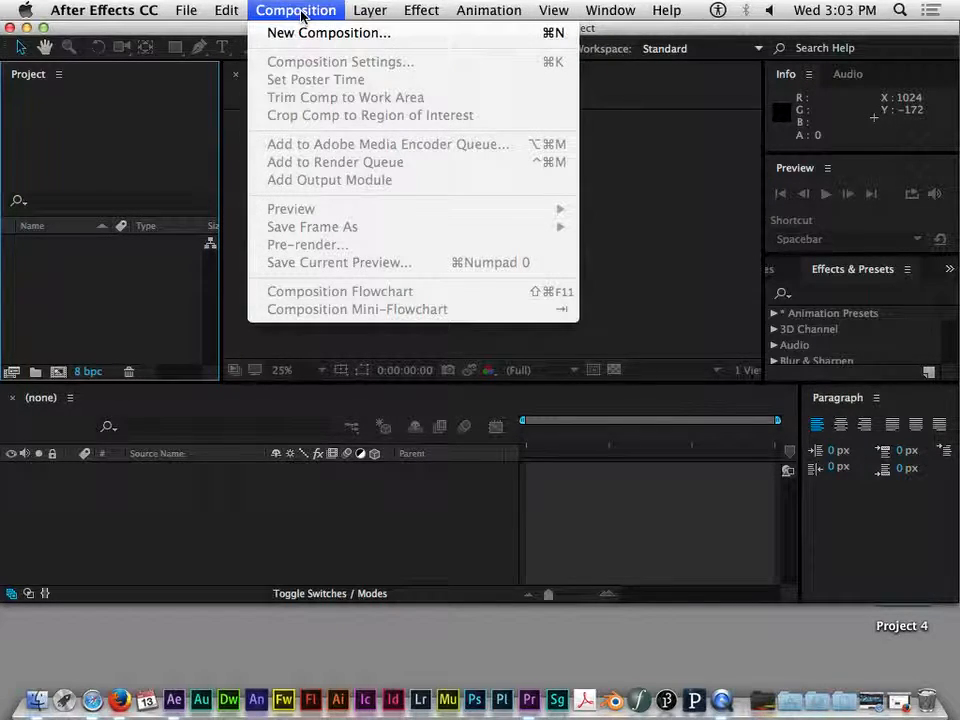
{"action": "left_click", "coordinate": [348, 35]}
{"action": "left_click_drag", "start_coordinate": [518, 40], "coordinate": [481, 36]}
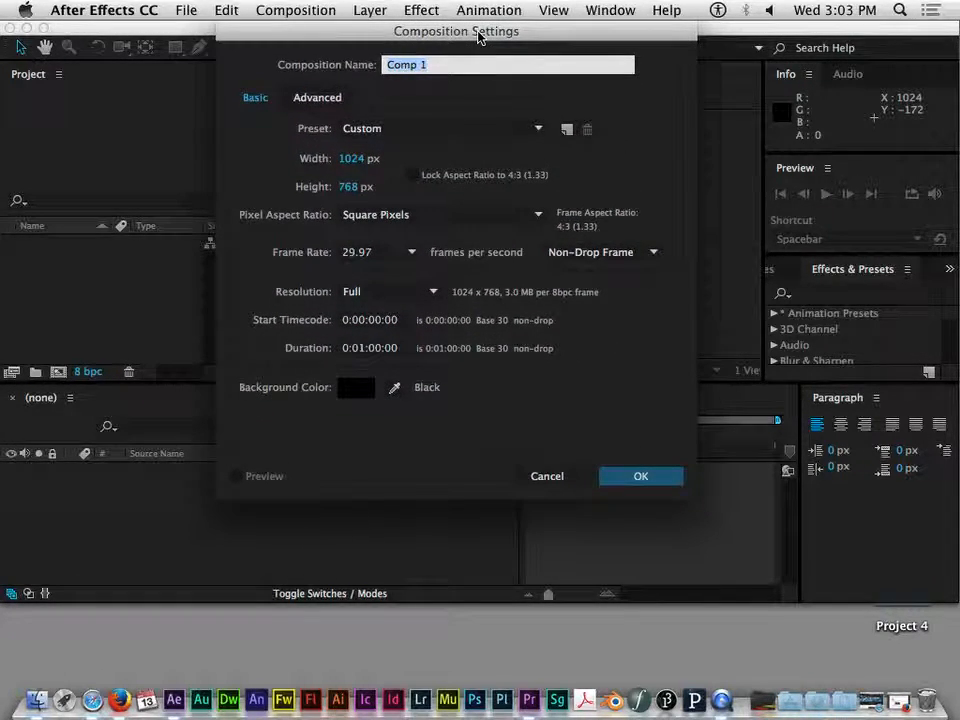
{"action": "type", "text": "Main Comp"}
{"action": "left_click", "coordinate": [443, 99]}
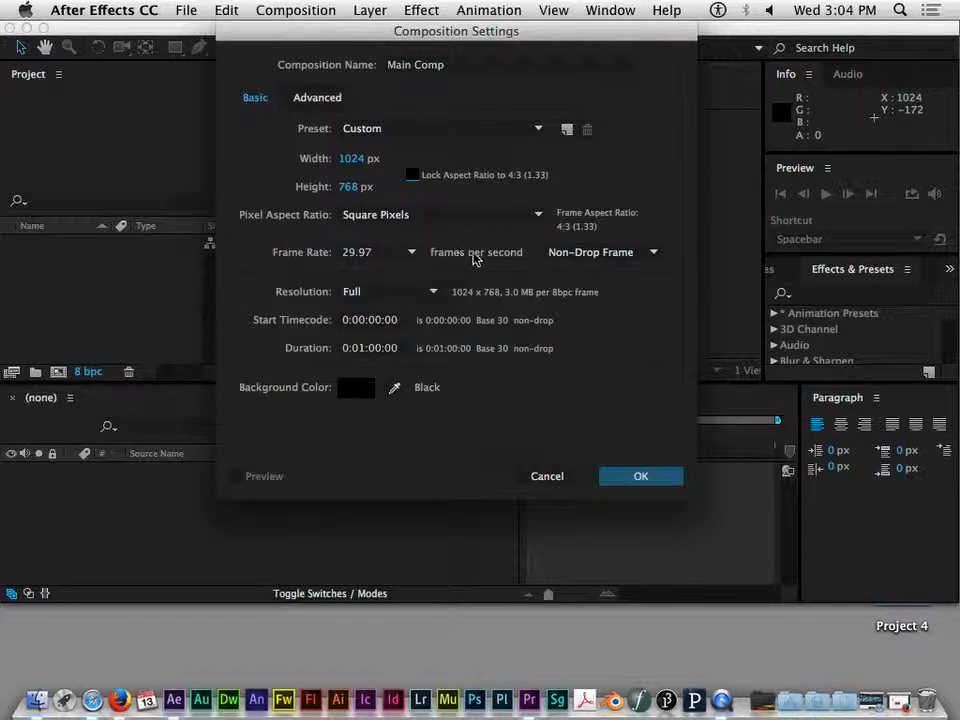
Examine the composition's drop-frame option and duration fields
{"action": "left_click", "coordinate": [634, 254]}
{"action": "left_click", "coordinate": [647, 254]}
{"action": "left_click", "coordinate": [647, 255]}
{"action": "left_click", "coordinate": [645, 256]}
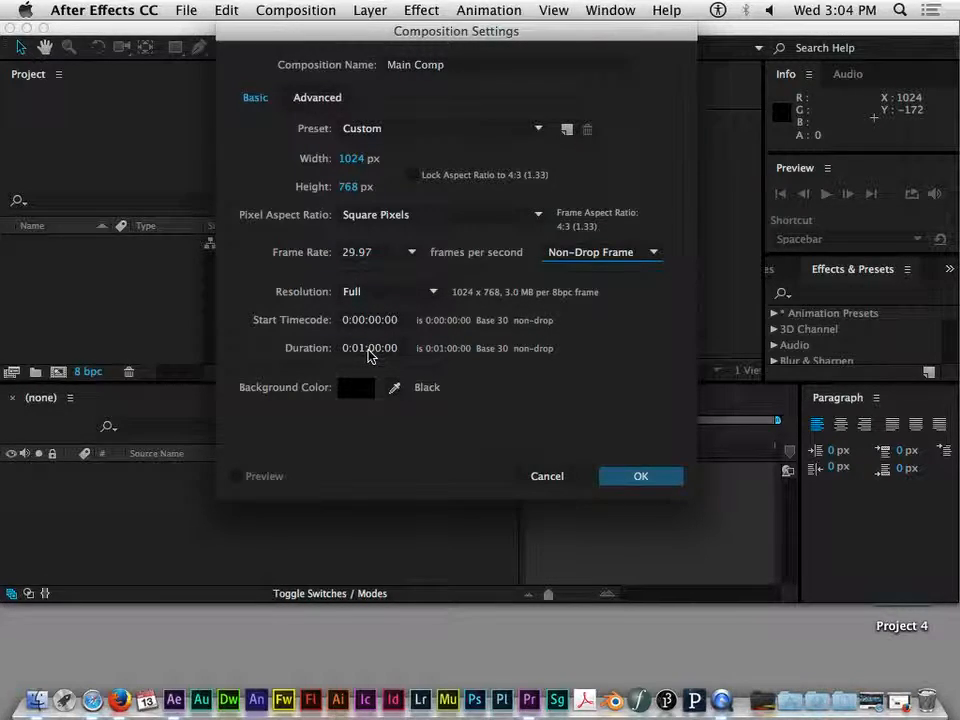
{"action": "left_click", "coordinate": [377, 347]}
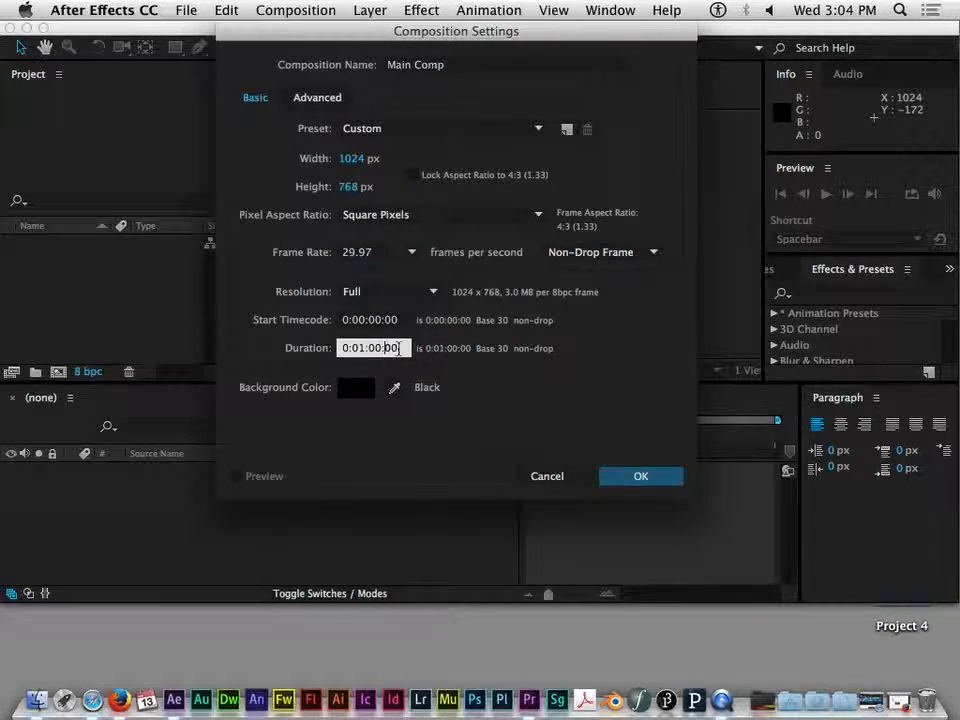
{"action": "left_click", "coordinate": [430, 342]}
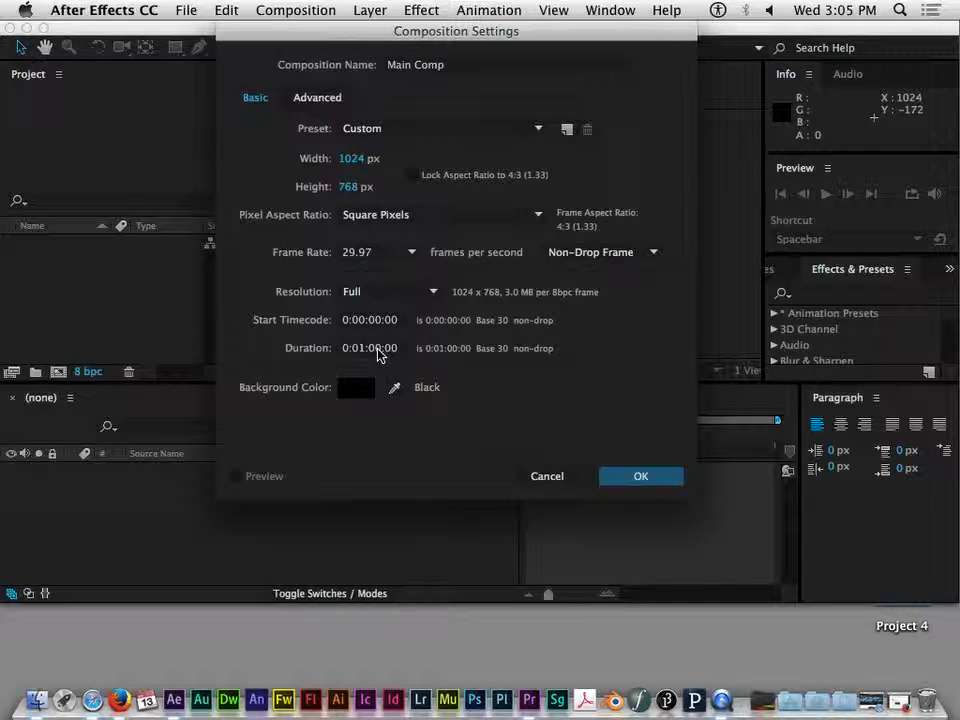
{"action": "left_click", "coordinate": [381, 348]}
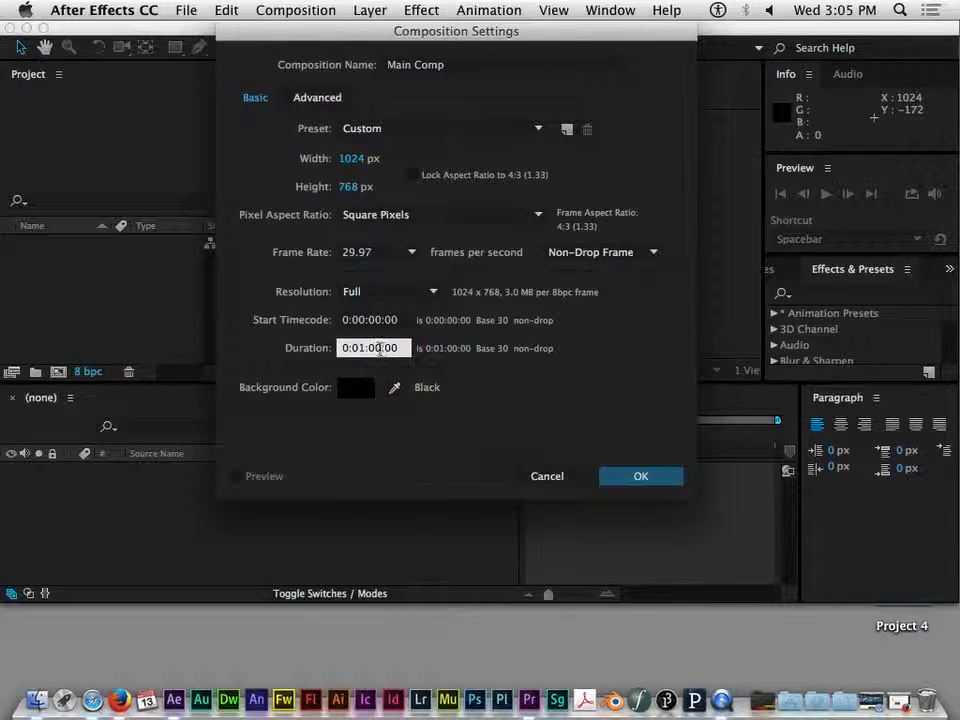
{"action": "double_click", "coordinate": [390, 347]}
{"action": "left_click", "coordinate": [342, 348]}
{"action": "left_click", "coordinate": [385, 348]}
{"action": "left_click", "coordinate": [549, 373]}
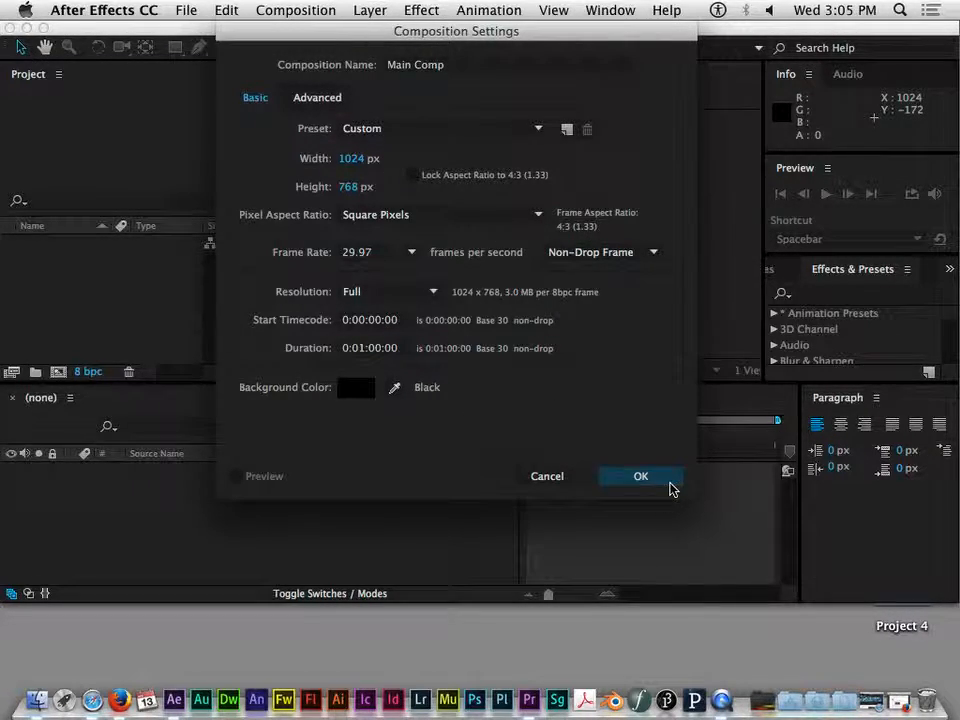
Review the composition's Advanced settings, return to Basic, and confirm the new composition
{"action": "left_click", "coordinate": [319, 100]}
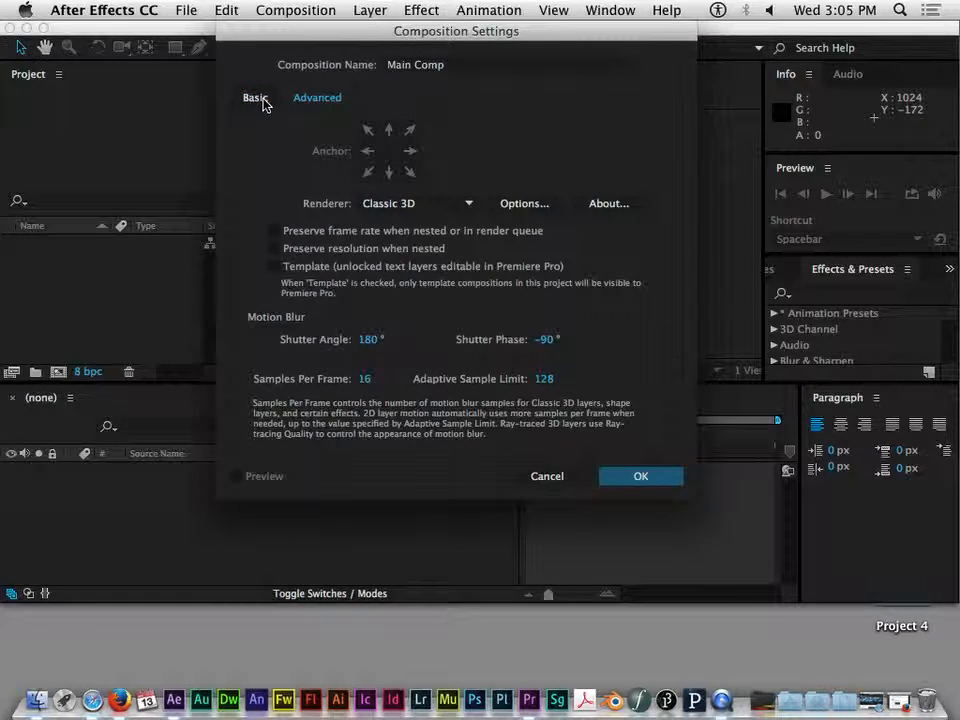
{"action": "left_click", "coordinate": [262, 100]}
{"action": "left_click", "coordinate": [305, 103]}
{"action": "left_click", "coordinate": [272, 250]}
{"action": "left_click_drag", "start_coordinate": [350, 35], "coordinate": [320, 17]}
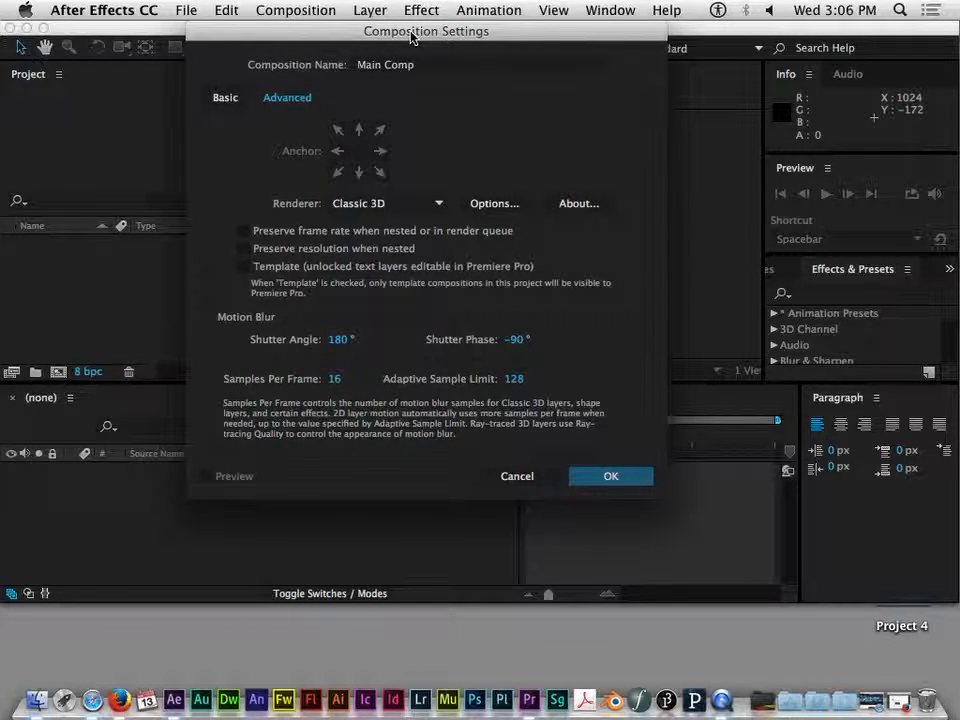
{"action": "left_click", "coordinate": [224, 97]}
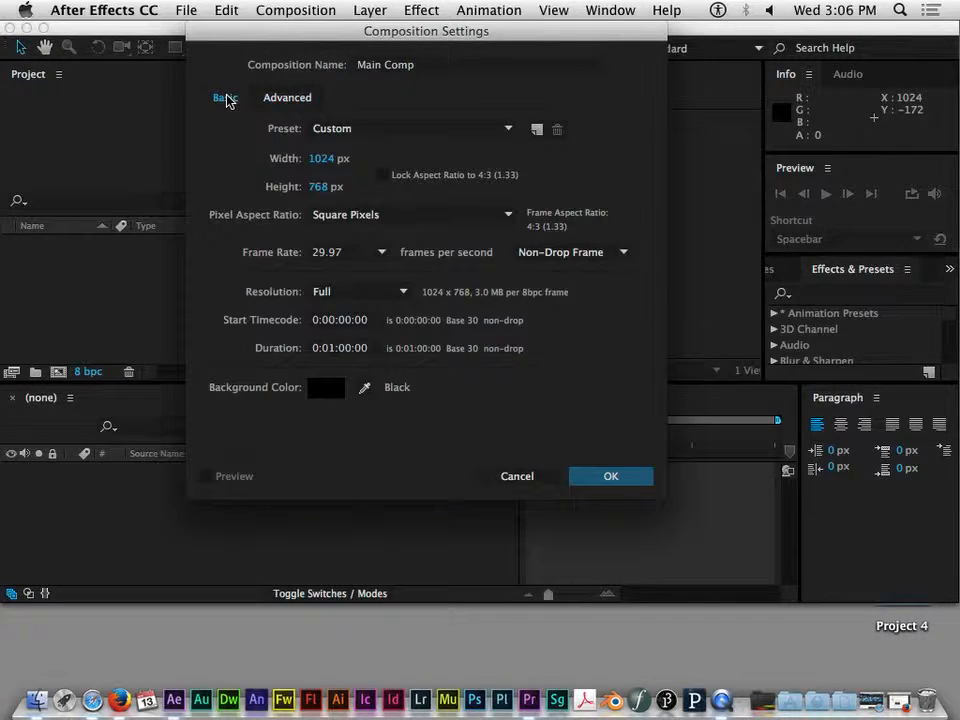
{"action": "left_click", "coordinate": [611, 477]}
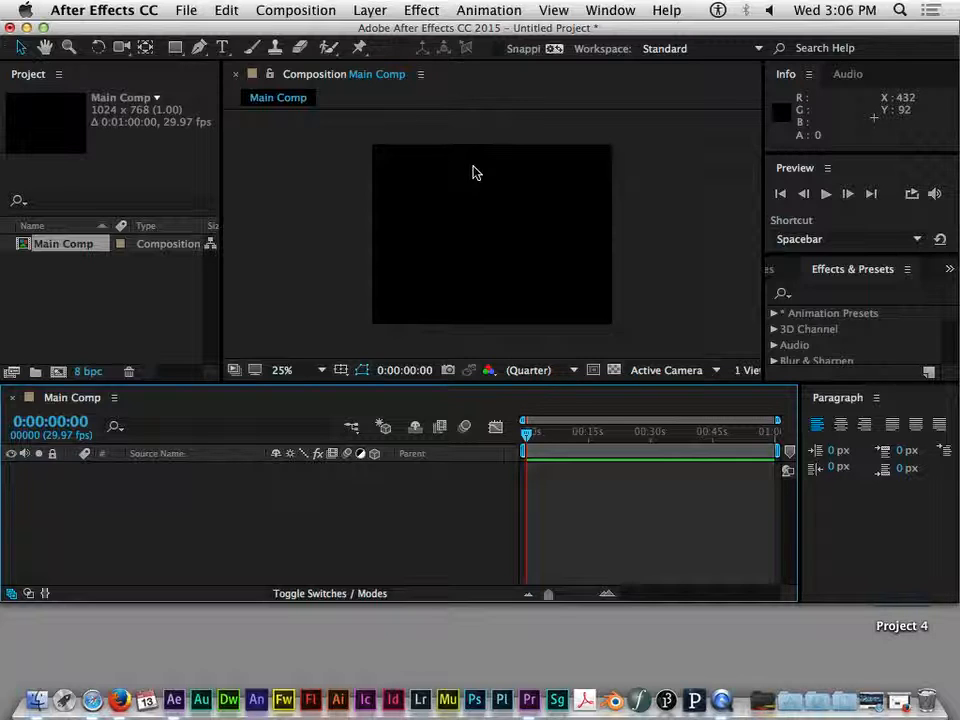
Set the composition viewer magnification to Fit up to 100% and its resolution to Auto
{"action": "left_click_drag", "start_coordinate": [458, 385], "coordinate": [462, 419]}
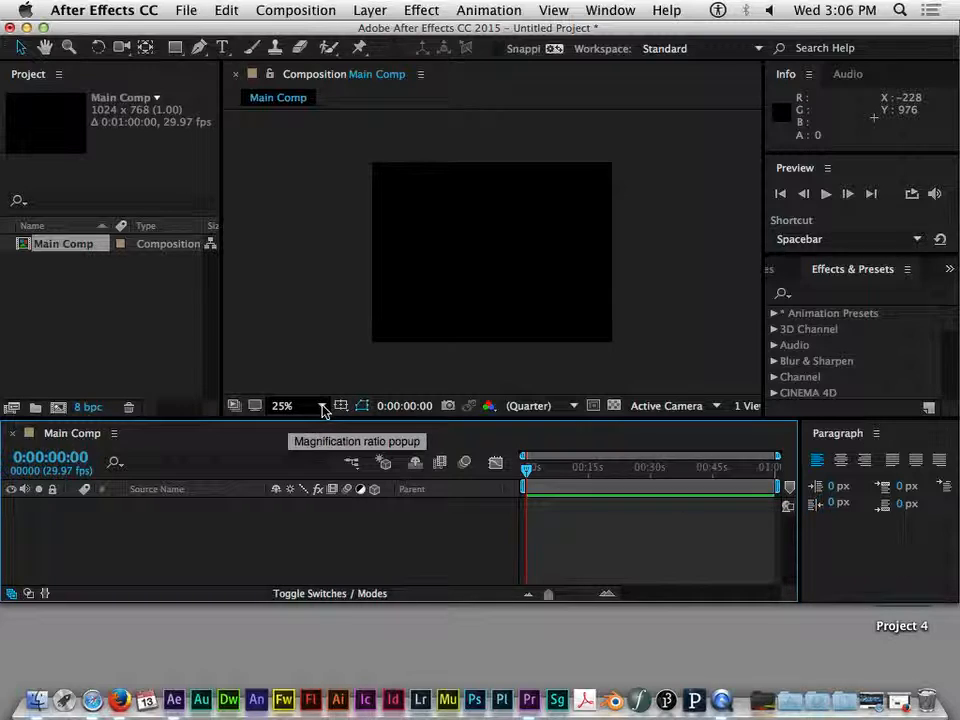
{"action": "left_click", "coordinate": [301, 299]}
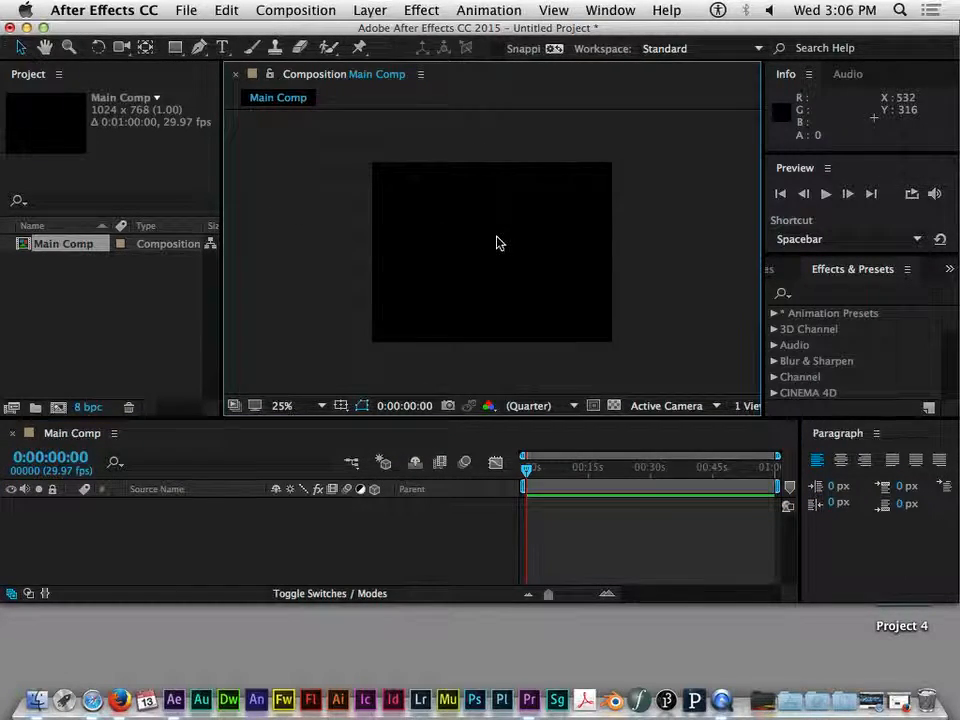
{"action": "key", "text": "period"}
{"action": "key", "text": "comma"}
{"action": "key", "text": "period"}
{"action": "key", "text": "comma"}
{"action": "key", "text": "comma"}
{"action": "key", "text": "period"}
{"action": "key", "text": "period"}
{"action": "key", "text": "comma"}
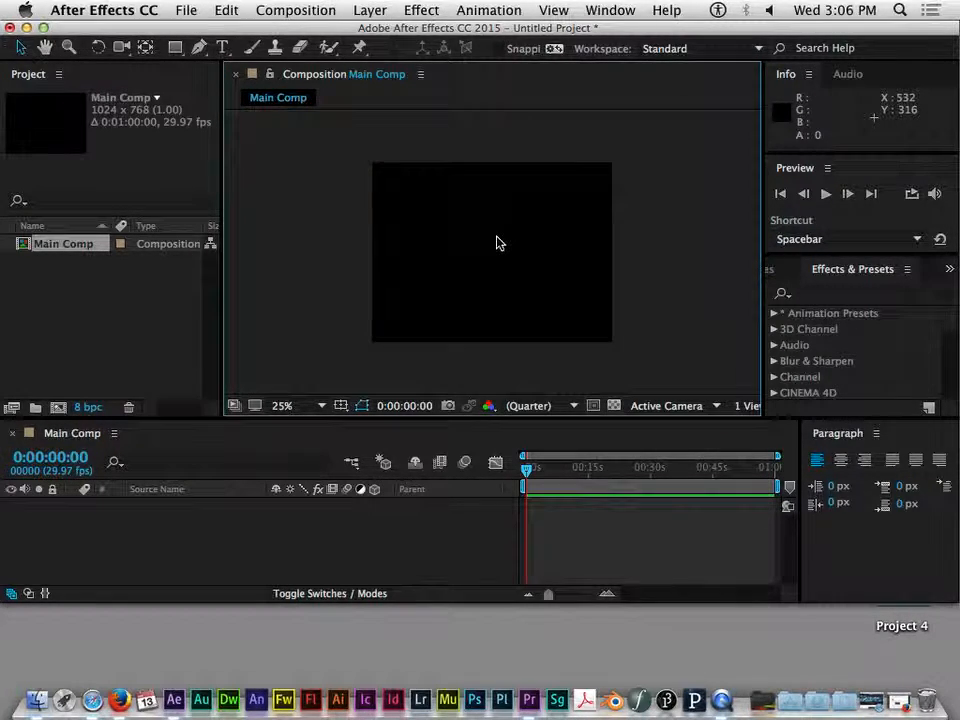
{"action": "left_click", "coordinate": [320, 410]}
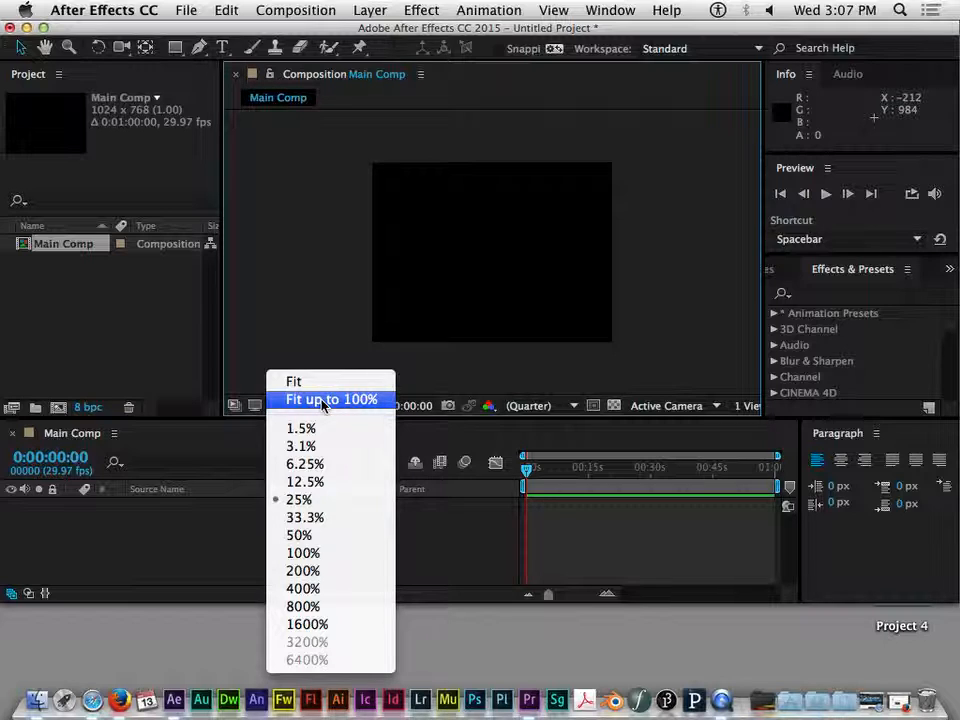
{"action": "left_click", "coordinate": [323, 400]}
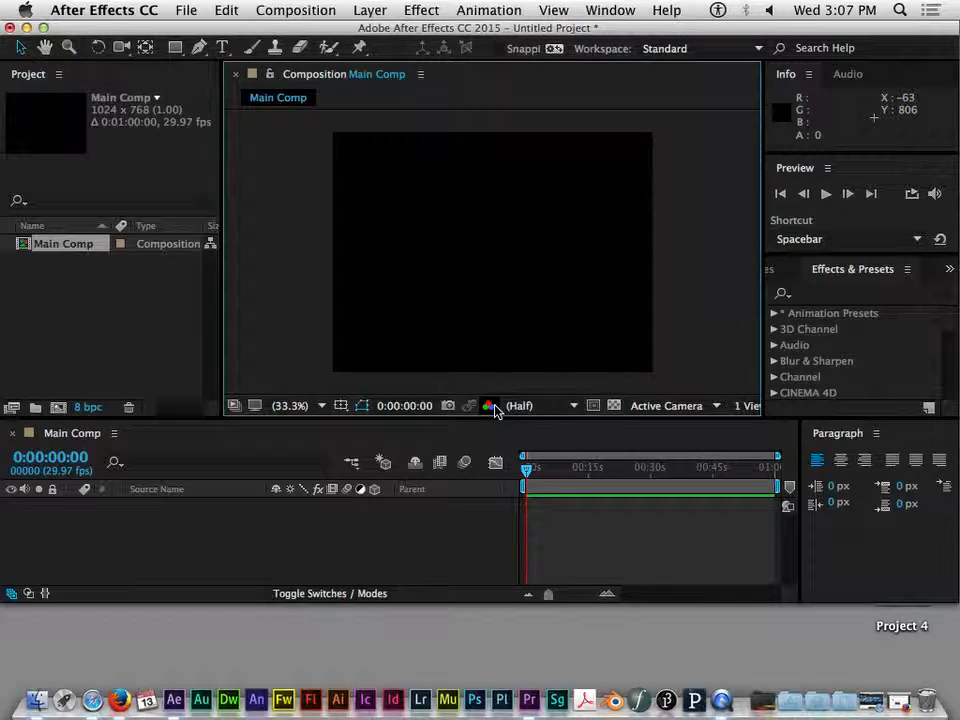
{"action": "left_click", "coordinate": [575, 407]}
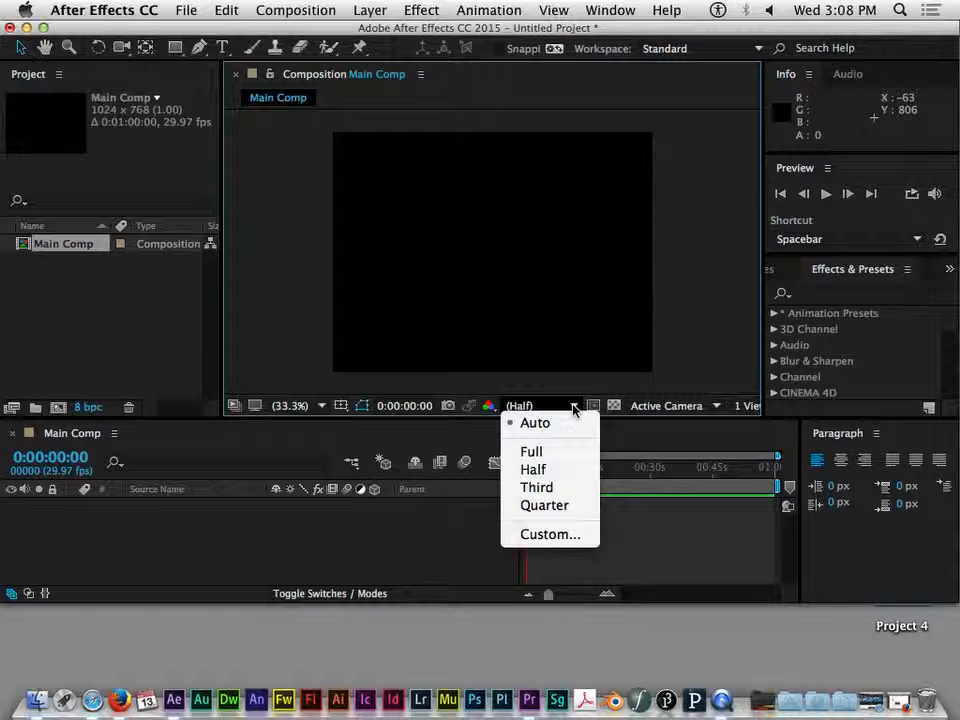
{"action": "left_click", "coordinate": [539, 411]}
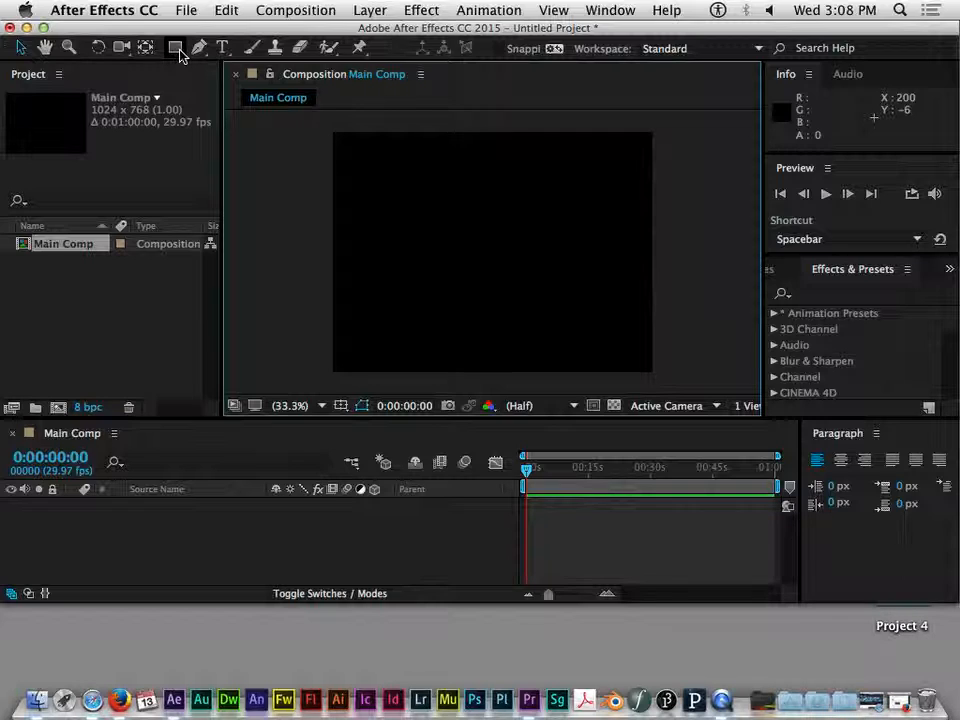
Draw a red rectangle shape about 820 × 637 px across the composition and expand its Contents and Rectangle 1 groups
{"action": "left_click", "coordinate": [178, 50]}
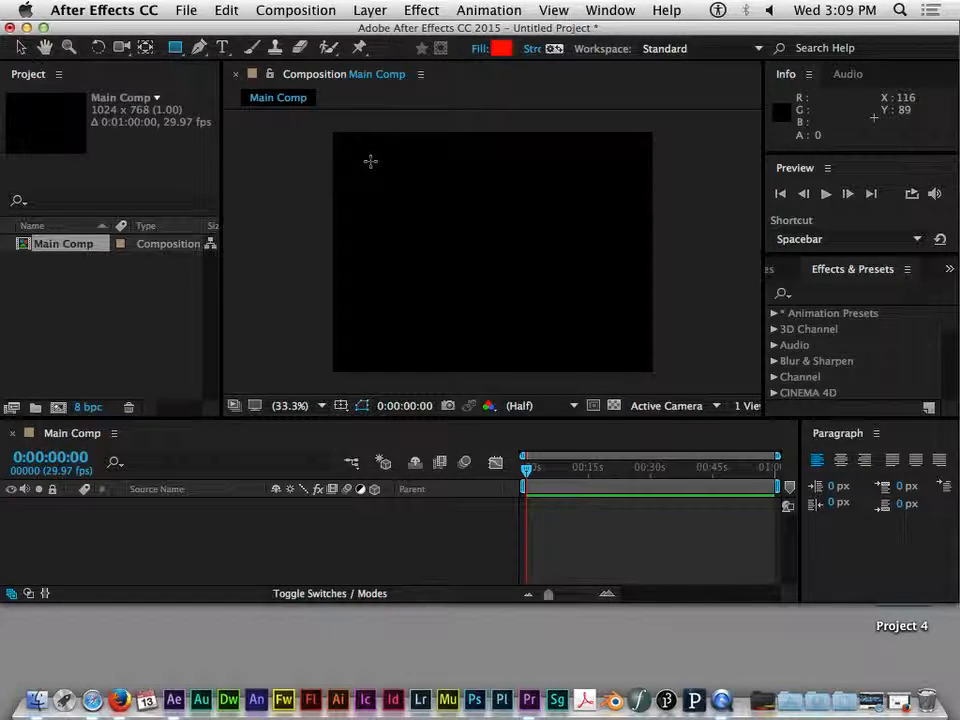
{"action": "left_click_drag", "start_coordinate": [373, 156], "coordinate": [629, 355]}
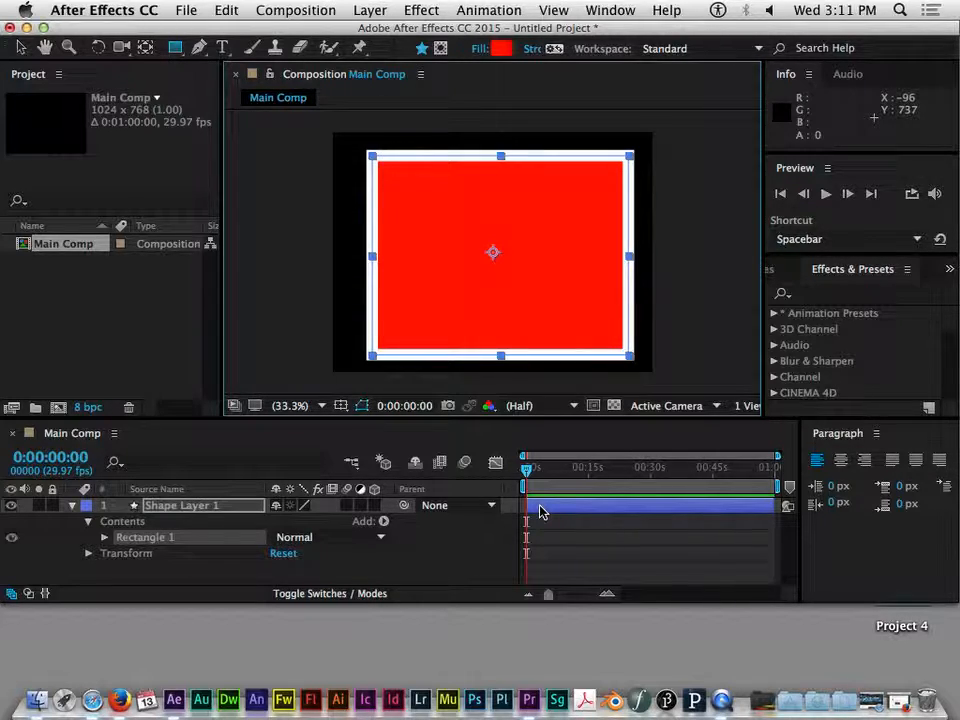
{"action": "left_click", "coordinate": [89, 522]}
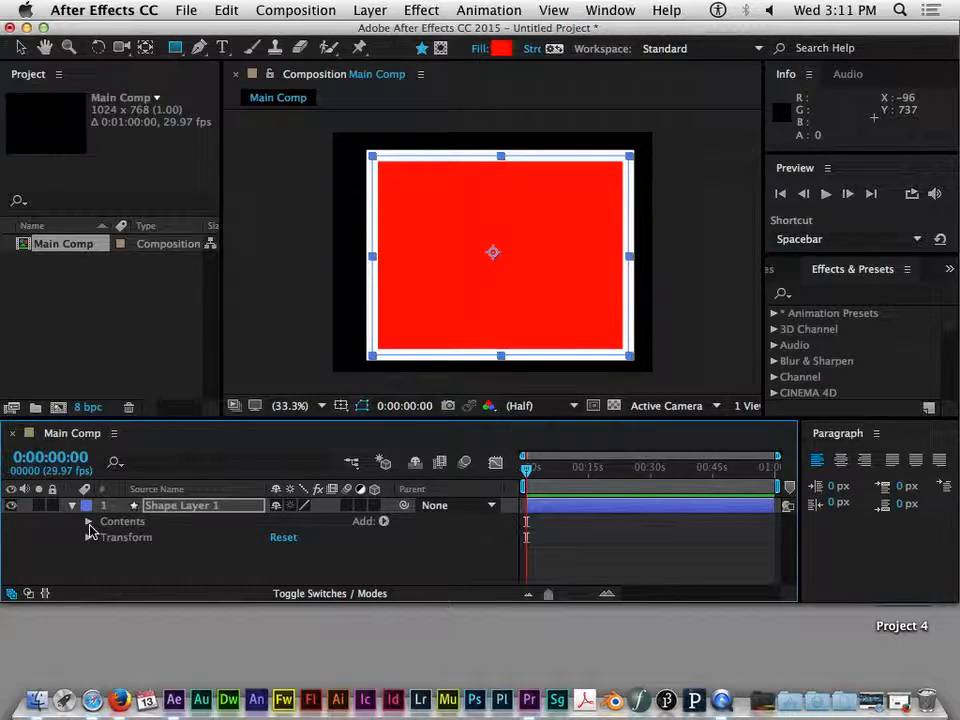
{"action": "left_click", "coordinate": [89, 521]}
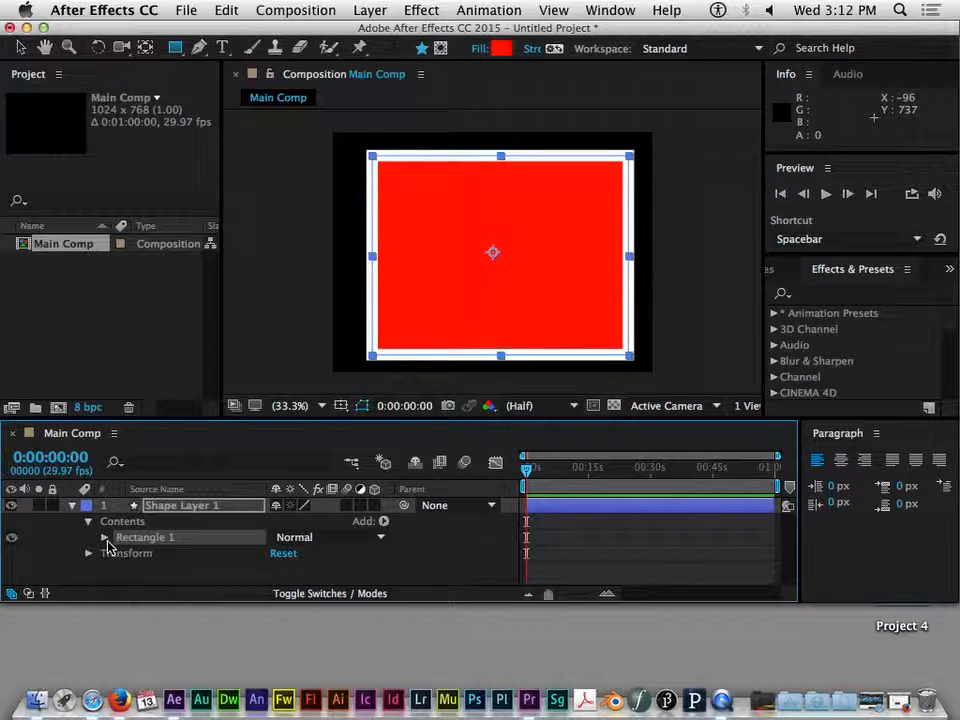
{"action": "left_click", "coordinate": [105, 538]}
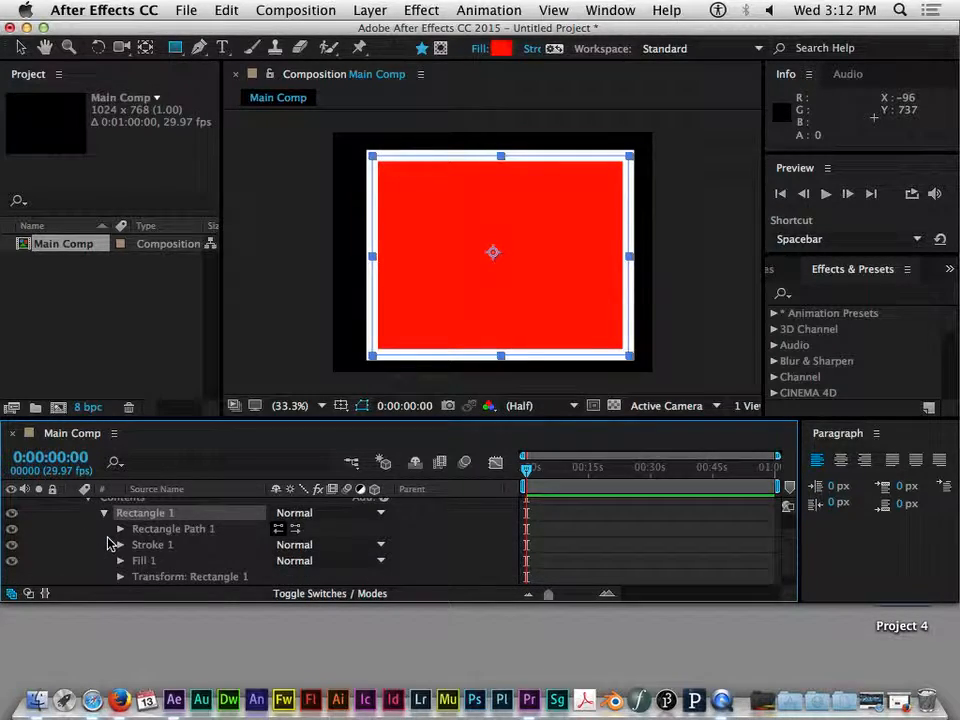
Examine the rectangle's path, stroke, fill and transform property groups
{"action": "left_click_drag", "start_coordinate": [266, 602], "coordinate": [261, 621]}
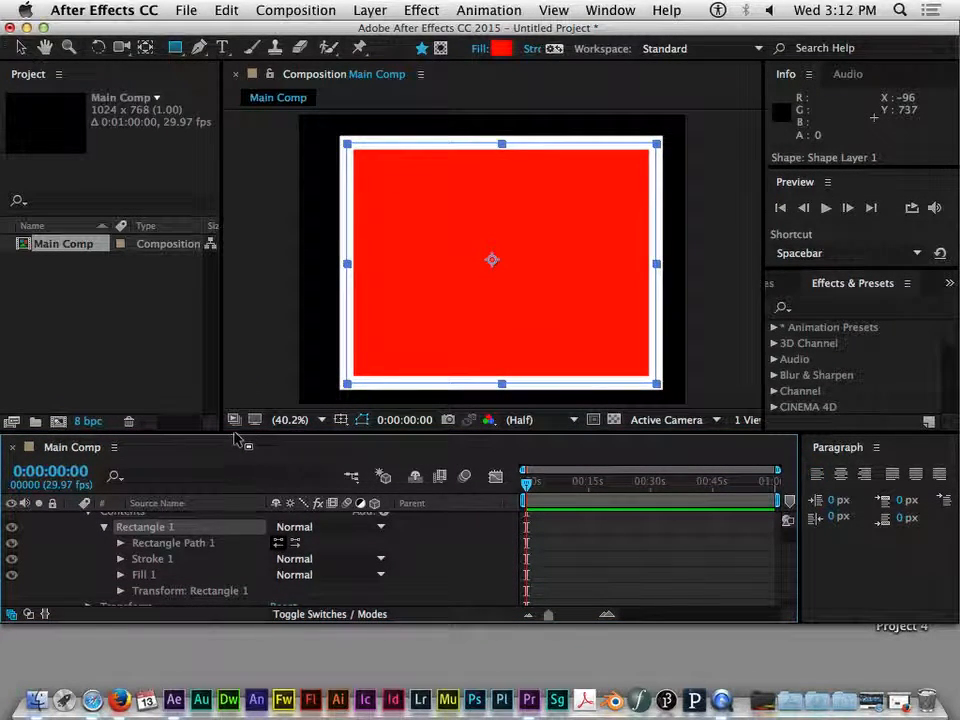
{"action": "left_click_drag", "start_coordinate": [210, 435], "coordinate": [222, 373]}
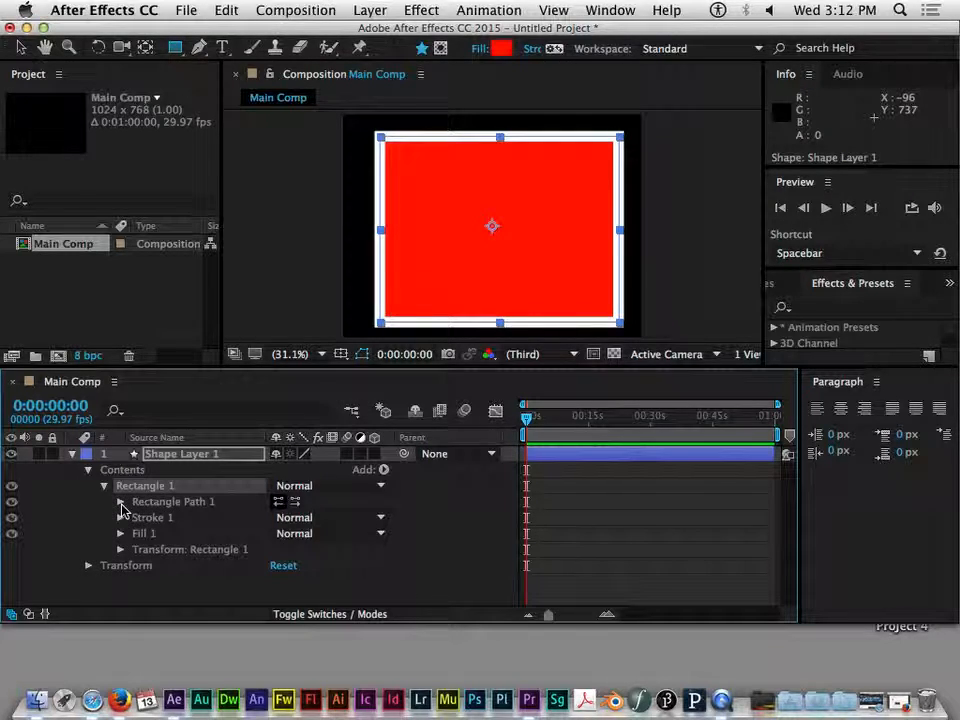
{"action": "left_click", "coordinate": [162, 504]}
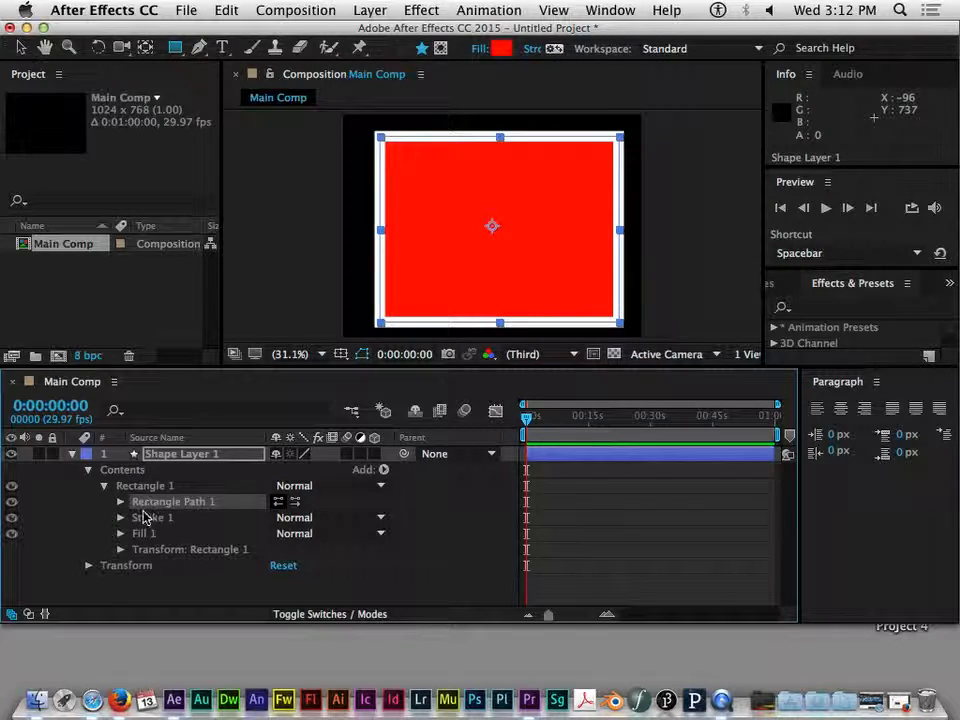
{"action": "left_click", "coordinate": [144, 518]}
{"action": "left_click", "coordinate": [138, 535]}
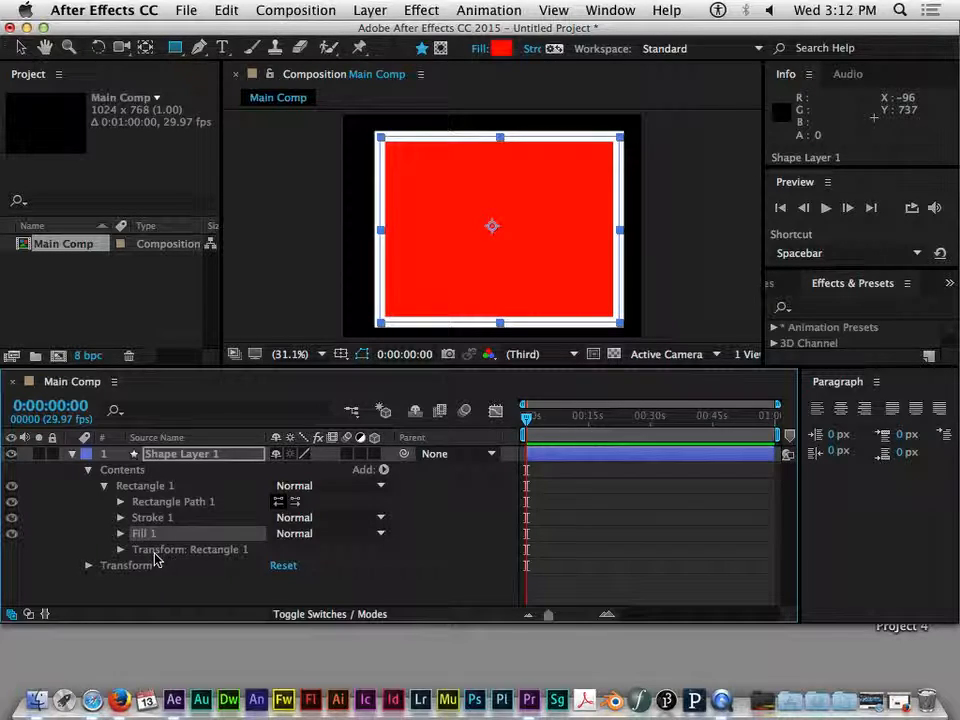
{"action": "left_click", "coordinate": [215, 553]}
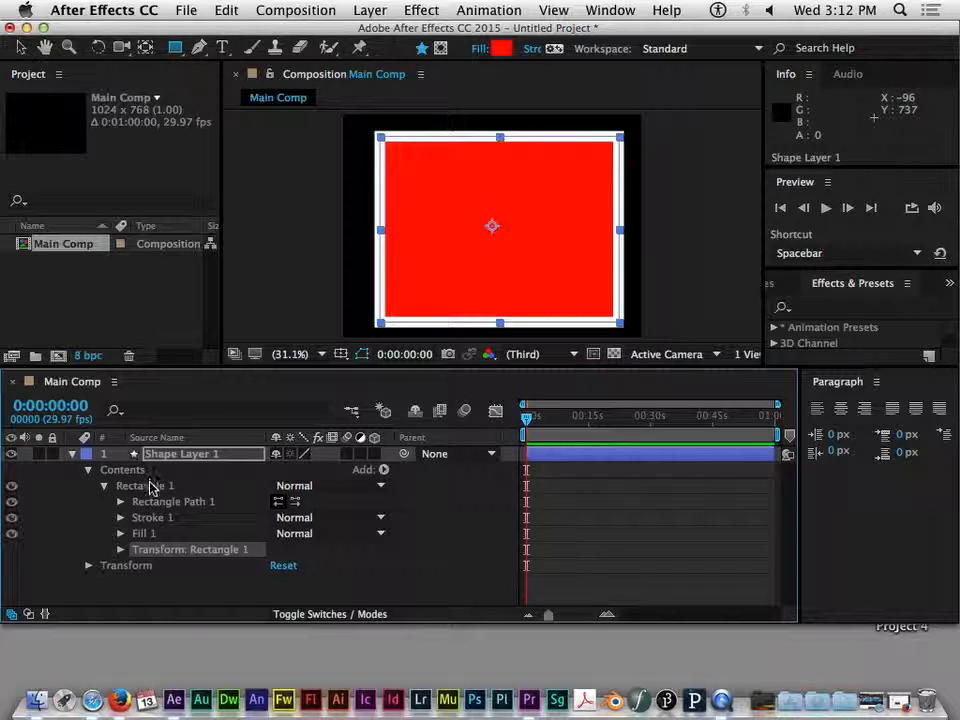
{"action": "left_click", "coordinate": [154, 506]}
{"action": "left_click", "coordinate": [149, 519]}
{"action": "left_click", "coordinate": [147, 534]}
{"action": "left_click", "coordinate": [149, 549]}
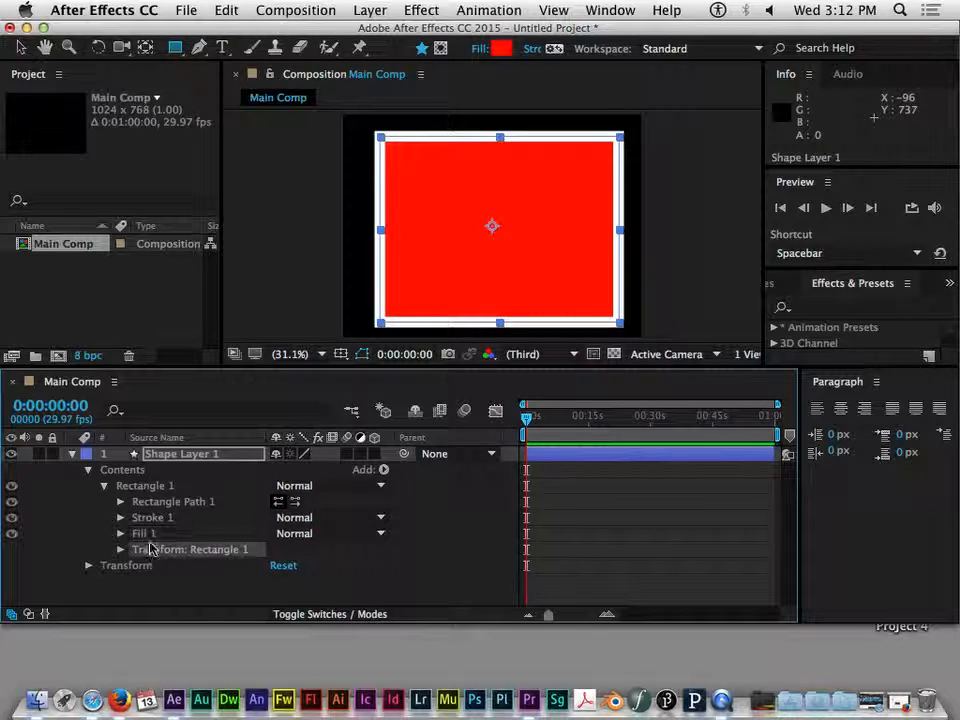
{"action": "left_click", "coordinate": [156, 505]}
{"action": "left_click", "coordinate": [152, 519]}
{"action": "left_click", "coordinate": [147, 534]}
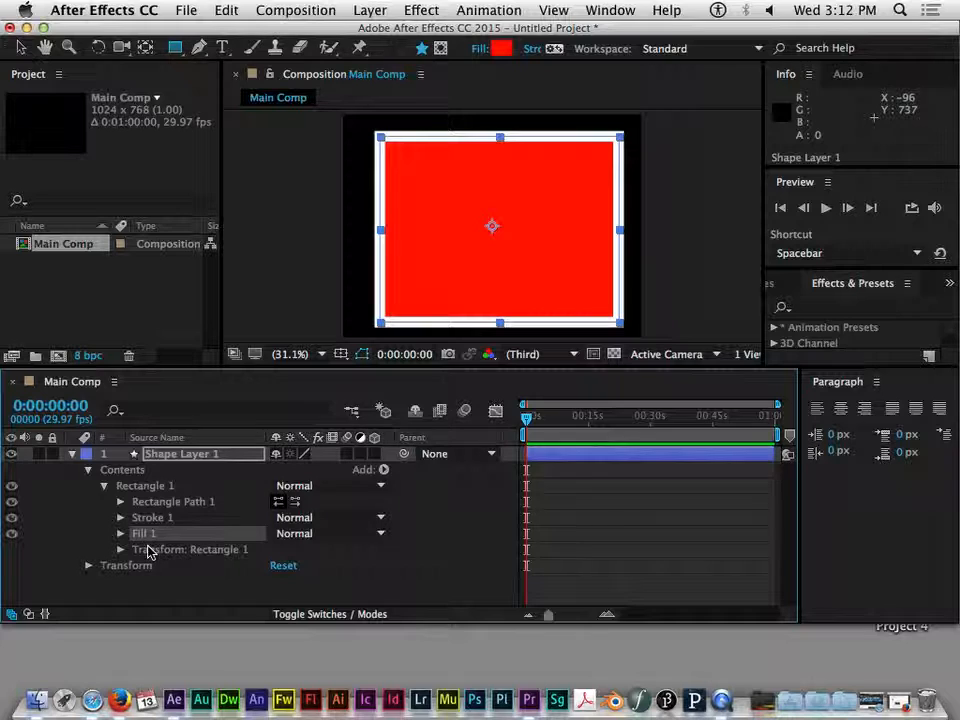
{"action": "left_click", "coordinate": [123, 502]}
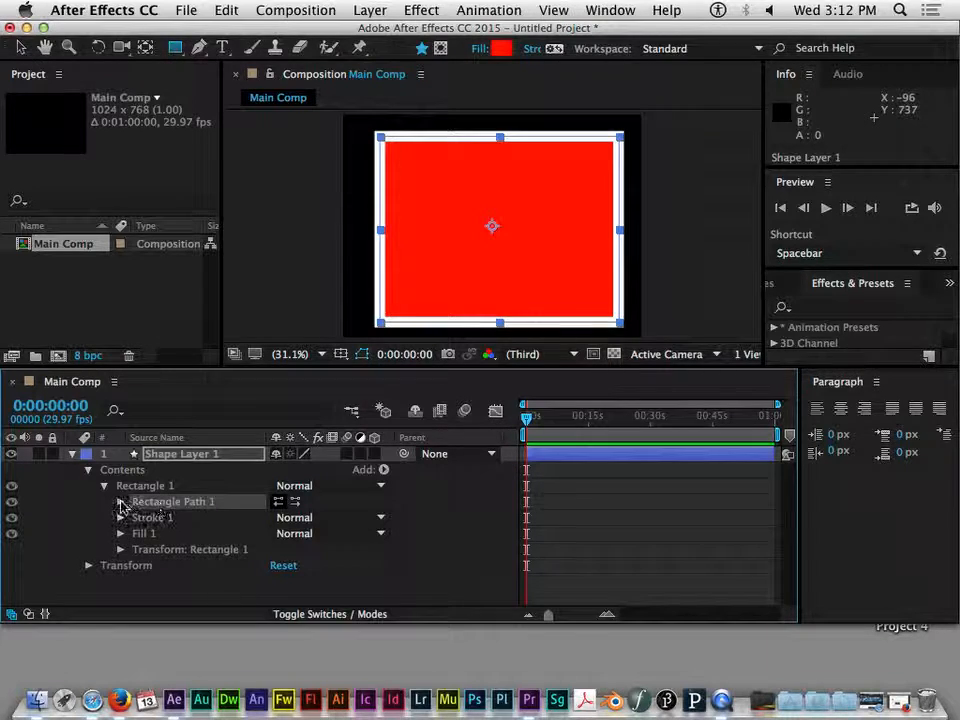
Open the rectangle path properties and scrub its Size down to about 756 × 587
{"action": "left_click", "coordinate": [120, 502]}
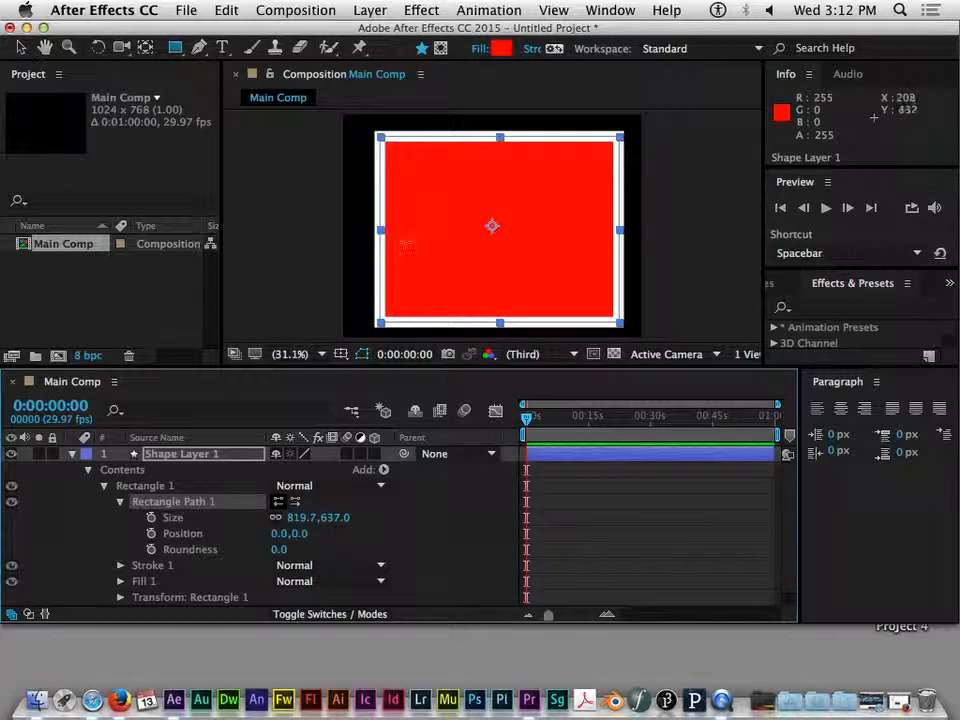
{"action": "left_click_drag", "start_coordinate": [302, 521], "coordinate": [231, 521]}
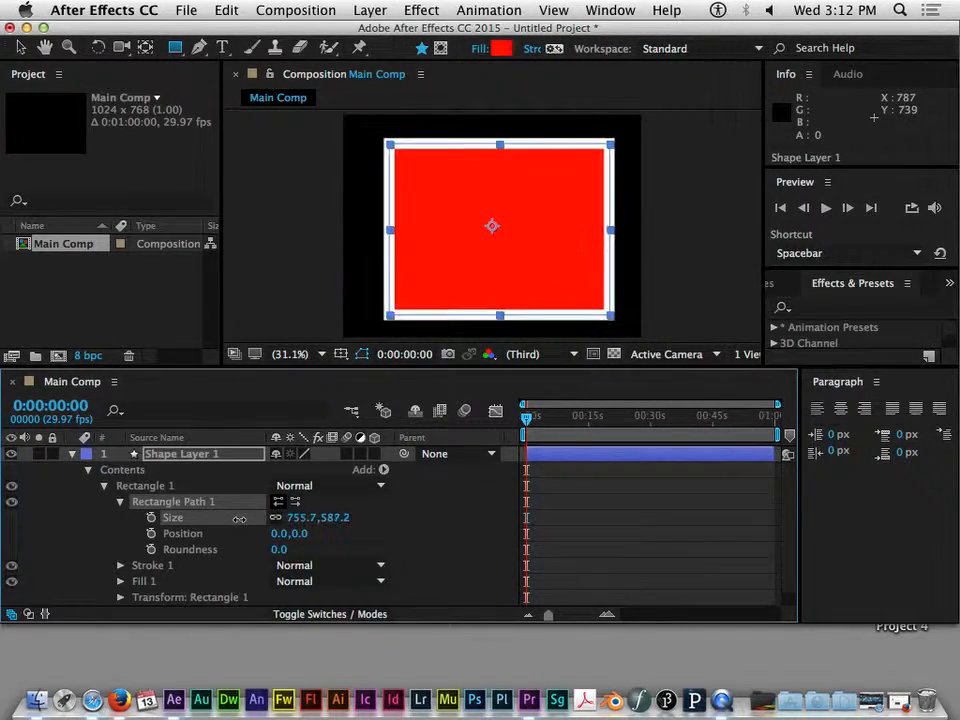
Scrub the rectangle path's Position to 0.0, -8.0
{"action": "mouse_move", "coordinate": [296, 538]}
{"action": "left_mouse_down"}
{"action": "mouse_move", "coordinate": [430, 537]}
{"action": "mouse_move", "coordinate": [230, 537]}
{"action": "mouse_move", "coordinate": [327, 537]}
{"action": "mouse_move", "coordinate": [298, 533]}
{"action": "mouse_move", "coordinate": [311, 533]}
{"action": "left_mouse_up"}
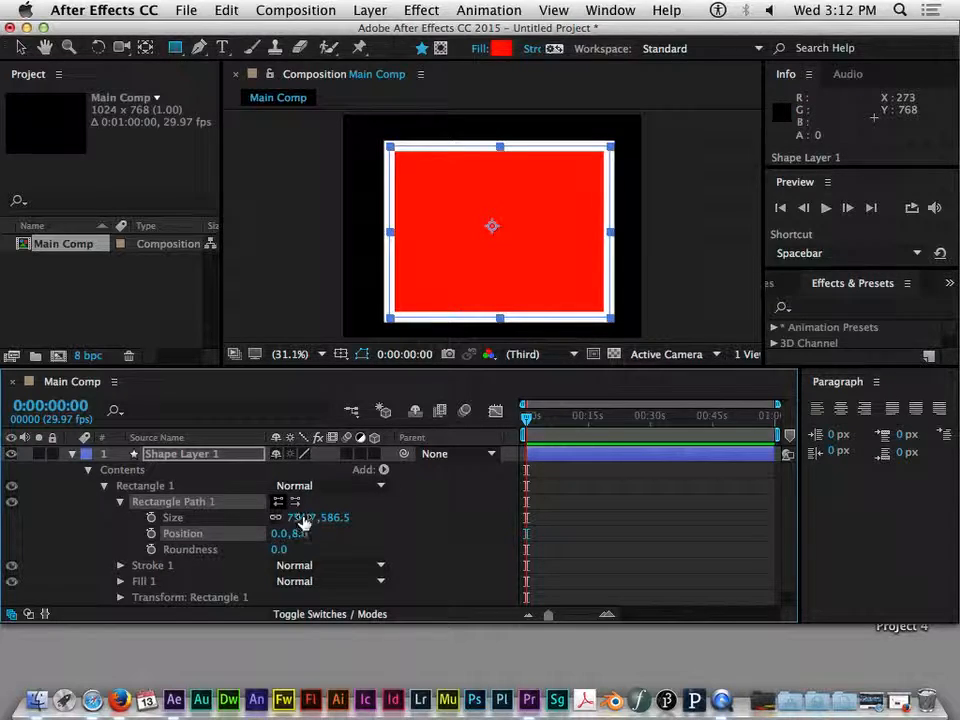
{"action": "left_click_drag", "start_coordinate": [298, 535], "coordinate": [266, 518]}
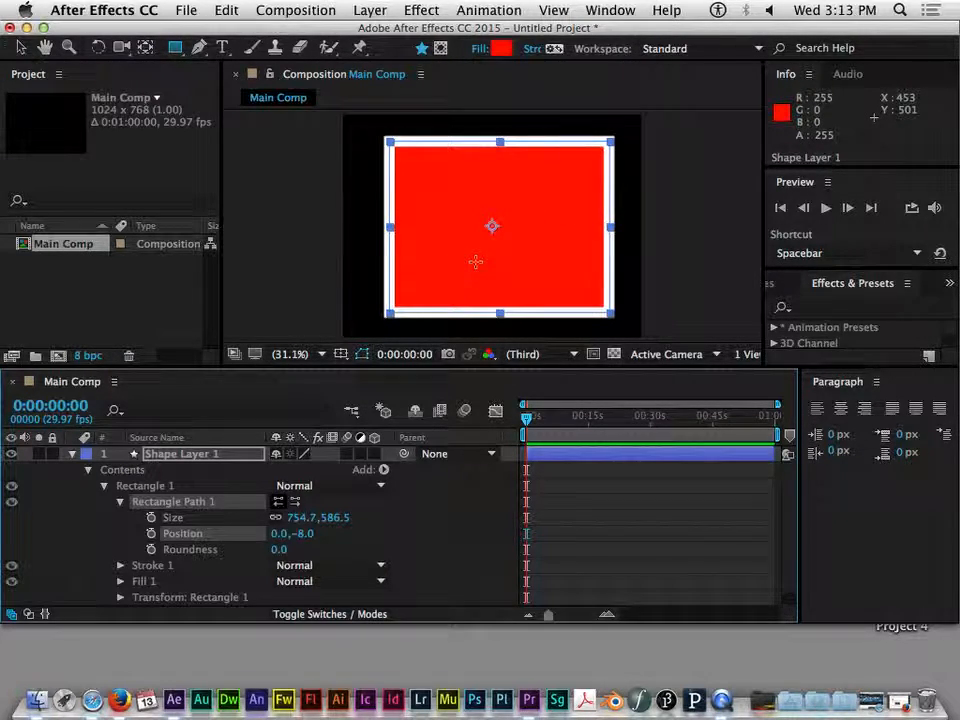
Set the rectangle path's Roundness to 126
{"action": "left_click", "coordinate": [282, 550]}
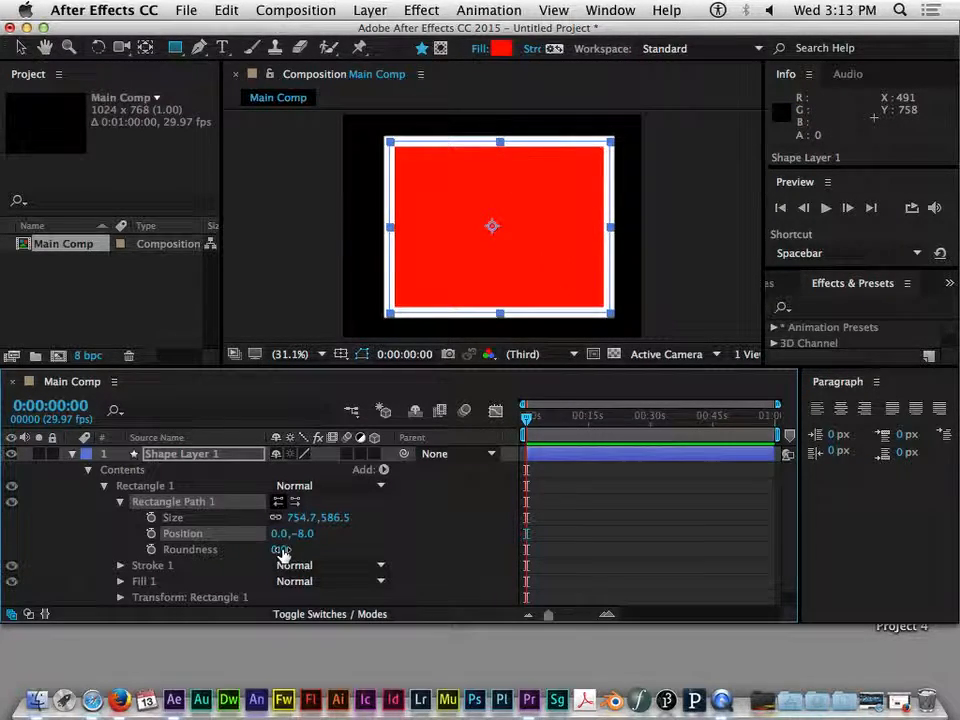
{"action": "key", "text": "Return"}
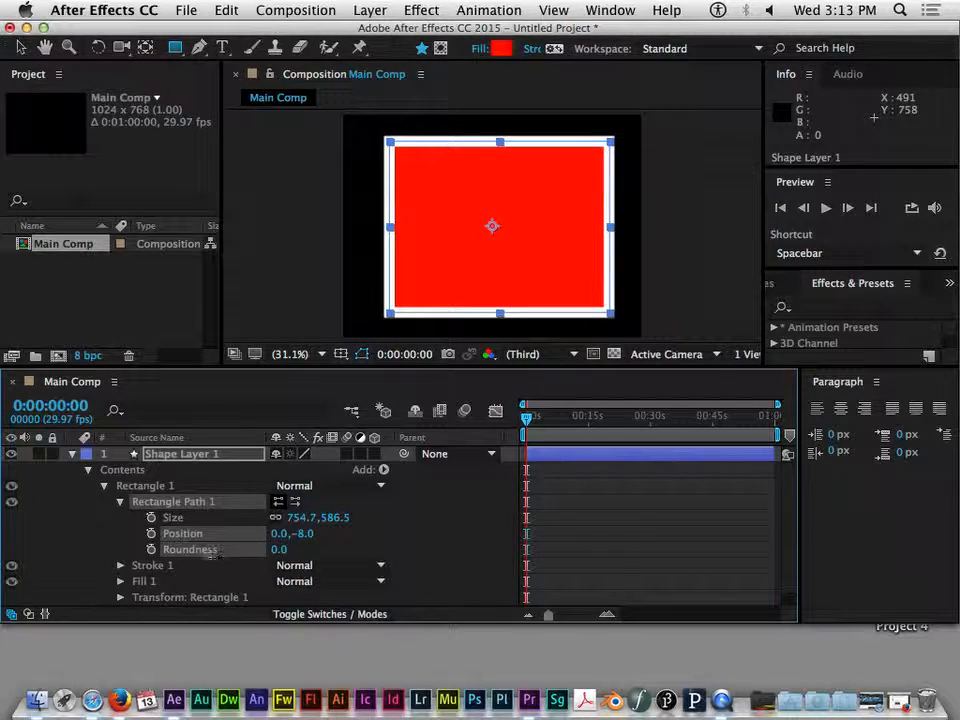
{"action": "left_click_drag", "start_coordinate": [279, 550], "coordinate": [125, 548]}
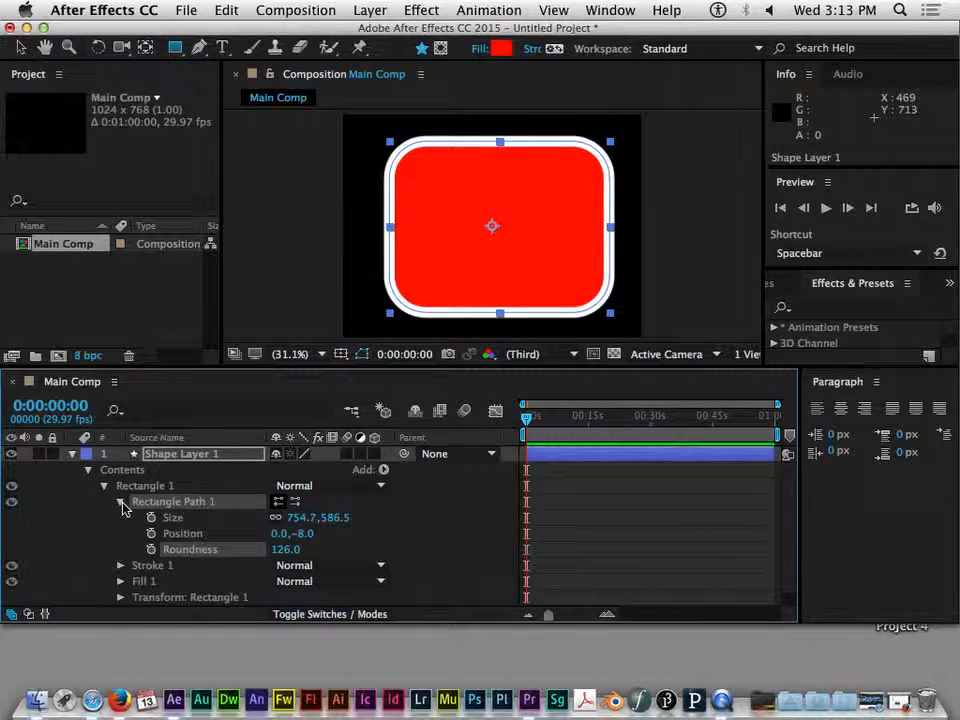
Collapse the path properties, expand Stroke 1 and change the stroke color to bright green
{"action": "left_click", "coordinate": [121, 503]}
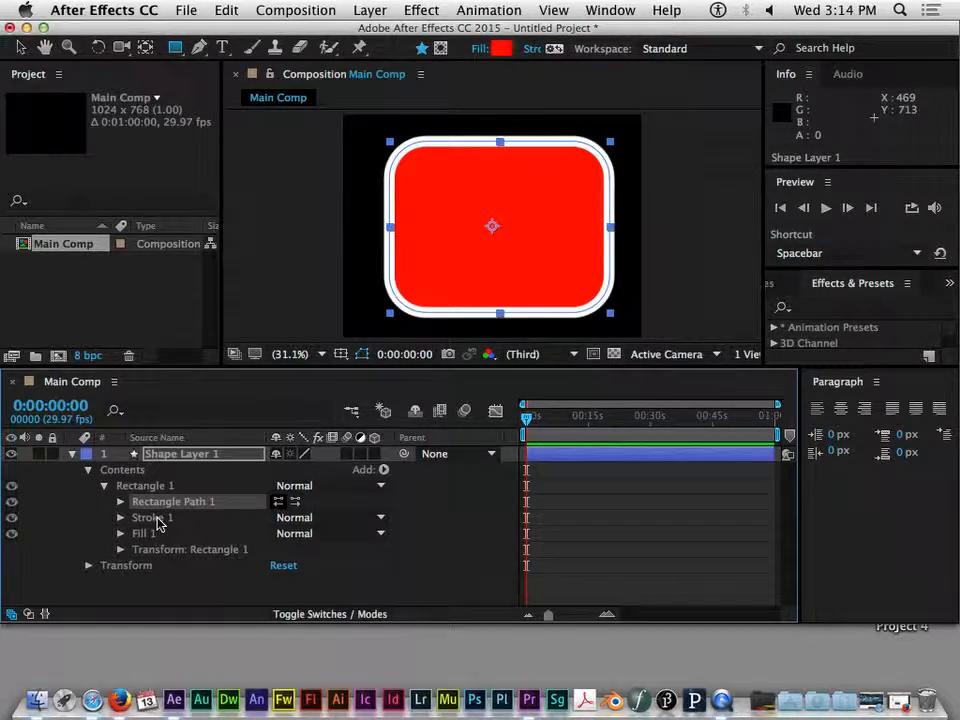
{"action": "left_click", "coordinate": [110, 519]}
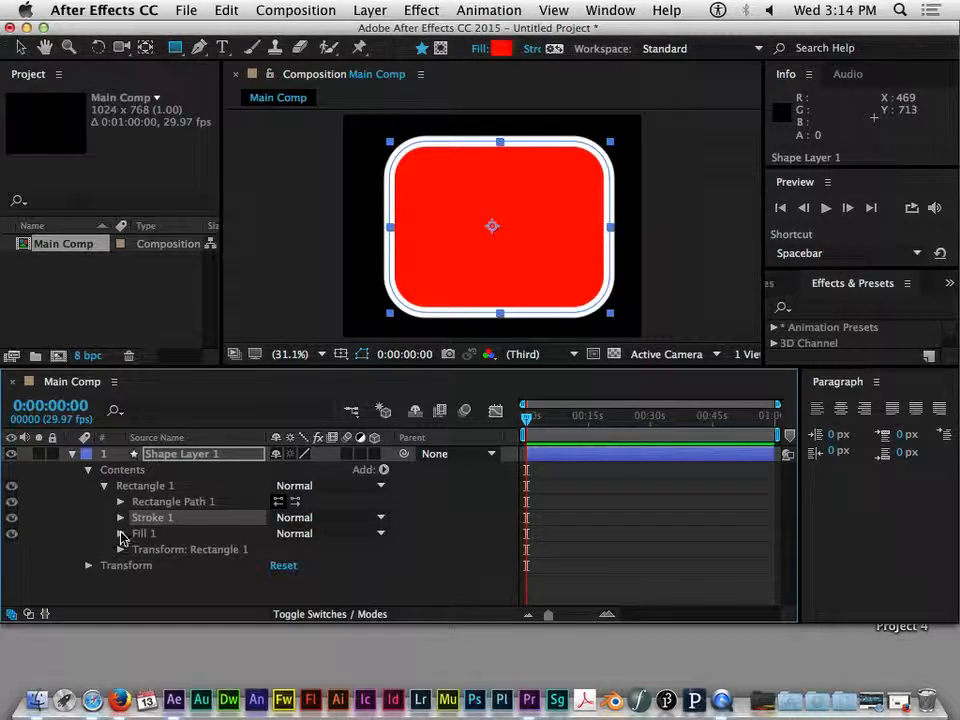
{"action": "left_click", "coordinate": [120, 517]}
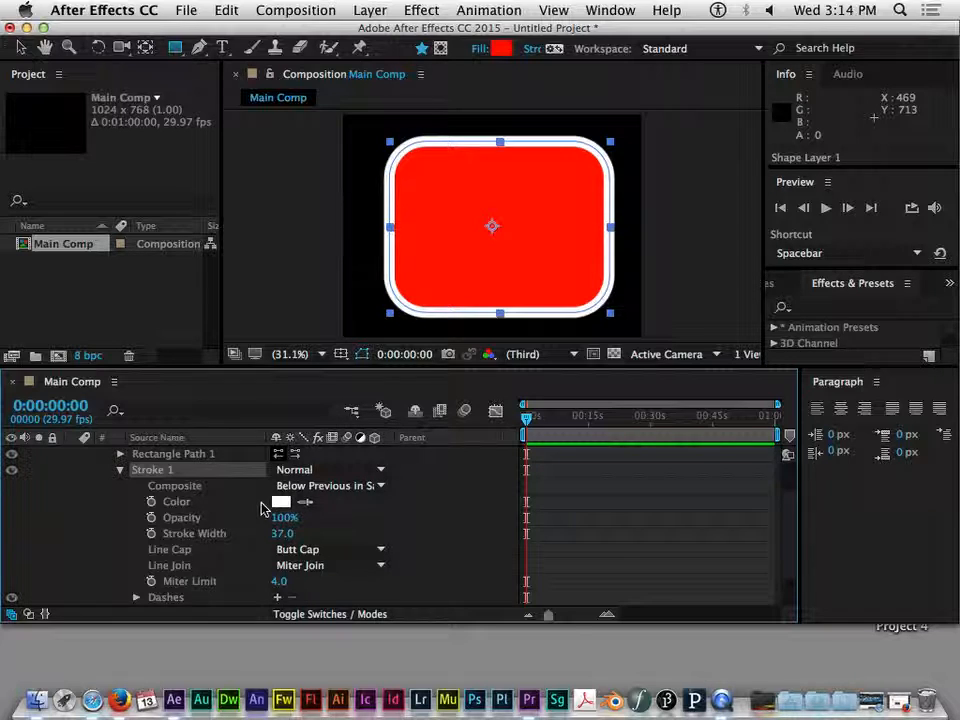
{"action": "left_click", "coordinate": [120, 469]}
{"action": "left_click", "coordinate": [121, 518]}
{"action": "left_click", "coordinate": [280, 503]}
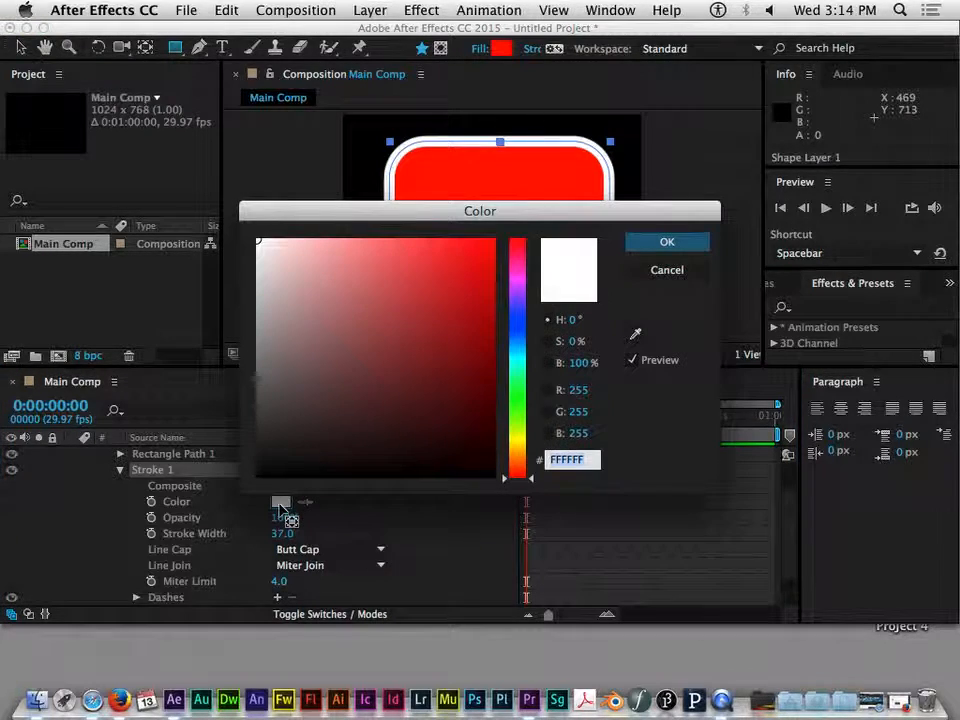
{"action": "left_click_drag", "start_coordinate": [525, 219], "coordinate": [515, 72]}
{"action": "left_click_drag", "start_coordinate": [463, 120], "coordinate": [367, 251]}
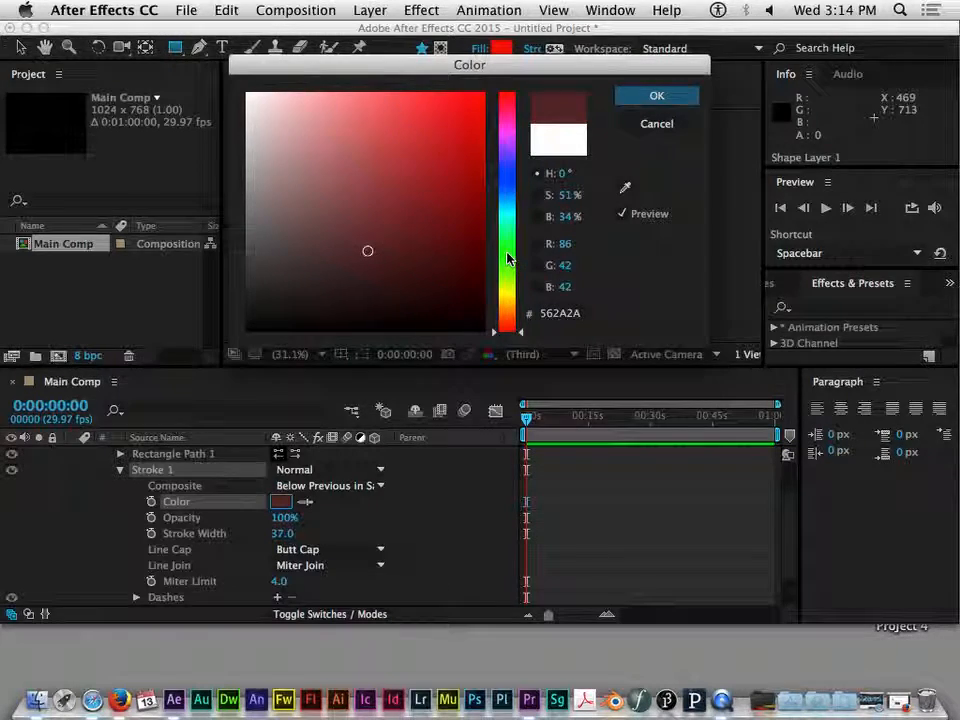
{"action": "left_click", "coordinate": [508, 256]}
{"action": "mouse_move", "coordinate": [400, 105]}
{"action": "left_mouse_down"}
{"action": "mouse_move", "coordinate": [396, 144]}
{"action": "mouse_move", "coordinate": [478, 106]}
{"action": "left_mouse_up"}
{"action": "left_click", "coordinate": [656, 95]}
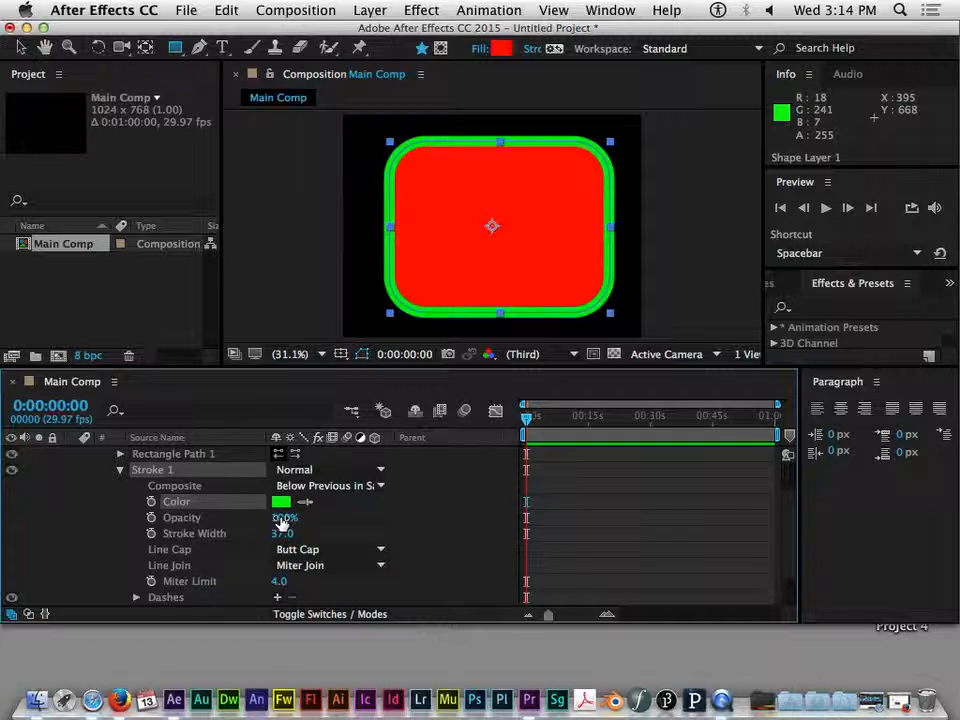
Set the stroke width to 48
{"action": "mouse_move", "coordinate": [283, 517]}
{"action": "left_mouse_down"}
{"action": "mouse_move", "coordinate": [172, 519]}
{"action": "mouse_move", "coordinate": [270, 519]}
{"action": "mouse_move", "coordinate": [233, 532]}
{"action": "mouse_move", "coordinate": [368, 522]}
{"action": "left_mouse_up"}
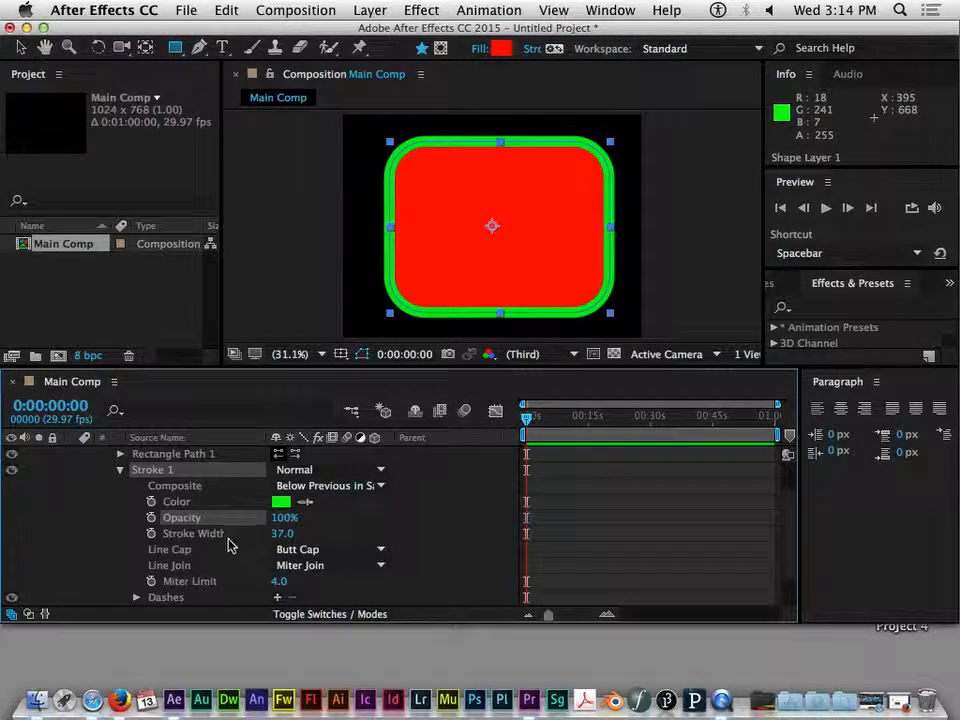
{"action": "mouse_move", "coordinate": [250, 519]}
{"action": "left_mouse_down"}
{"action": "mouse_move", "coordinate": [240, 519]}
{"action": "mouse_move", "coordinate": [328, 521]}
{"action": "mouse_move", "coordinate": [266, 533]}
{"action": "mouse_move", "coordinate": [452, 527]}
{"action": "mouse_move", "coordinate": [258, 531]}
{"action": "left_mouse_up"}
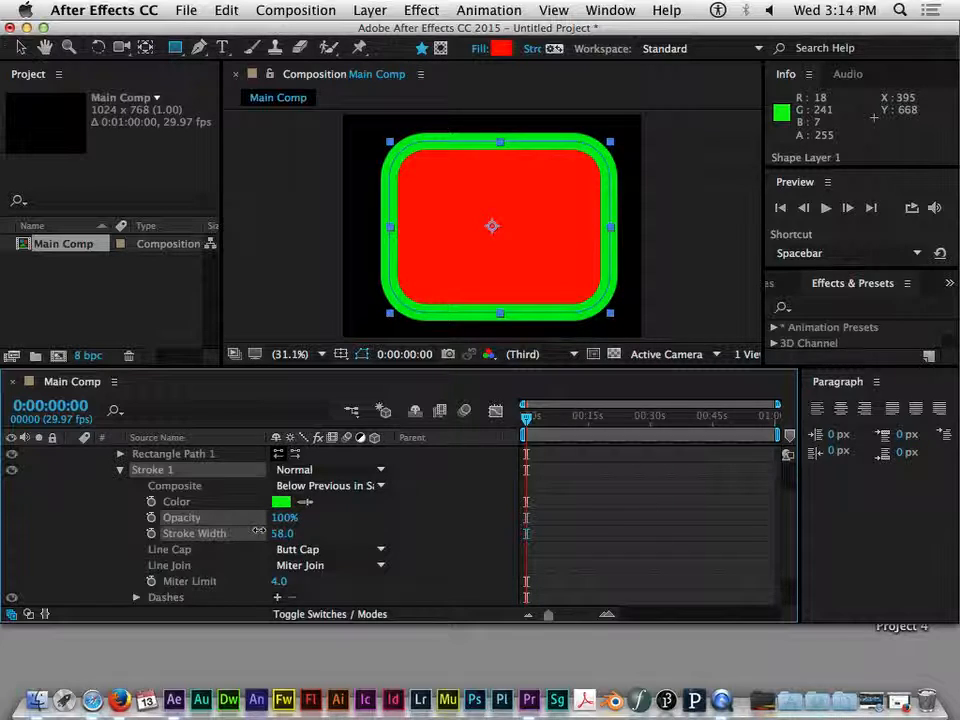
{"action": "left_click_drag", "start_coordinate": [258, 531], "coordinate": [252, 533]}
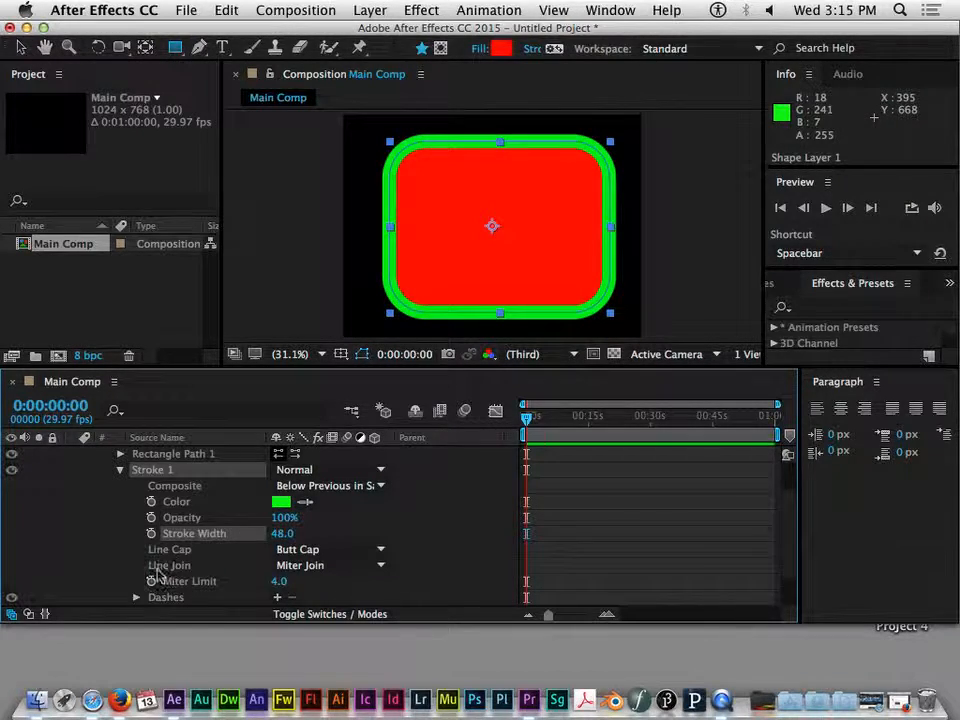
Expand Fill 1 and change the fill color to orange FF4900
{"action": "scroll", "coordinate": [255, 532], "scroll_direction": "down", "scroll_amount": 3}
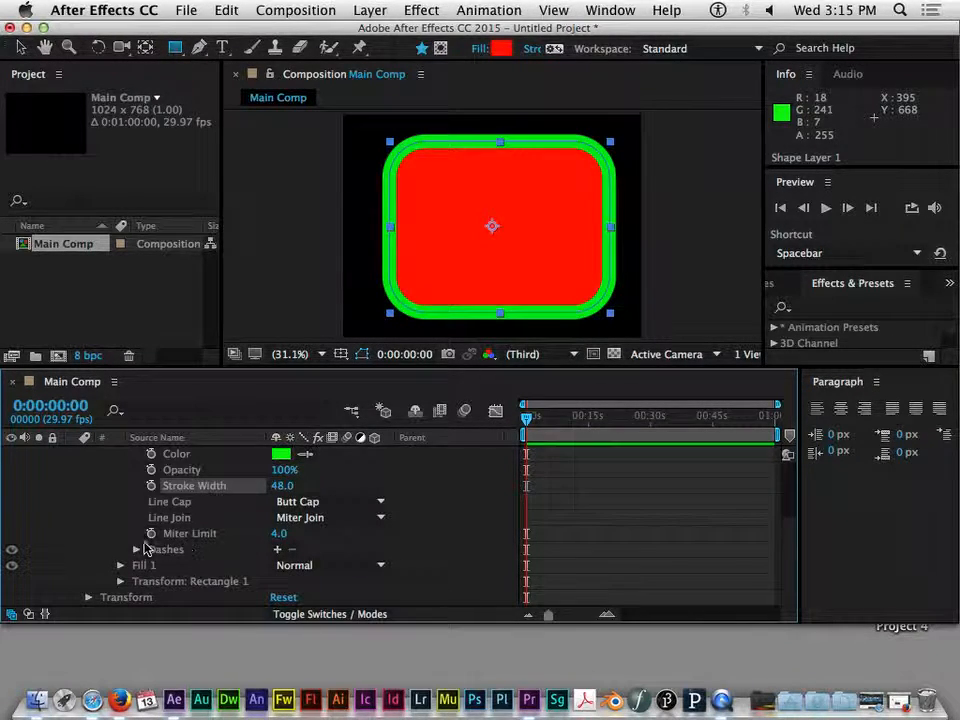
{"action": "scroll", "coordinate": [236, 525], "scroll_direction": "up", "scroll_amount": 5}
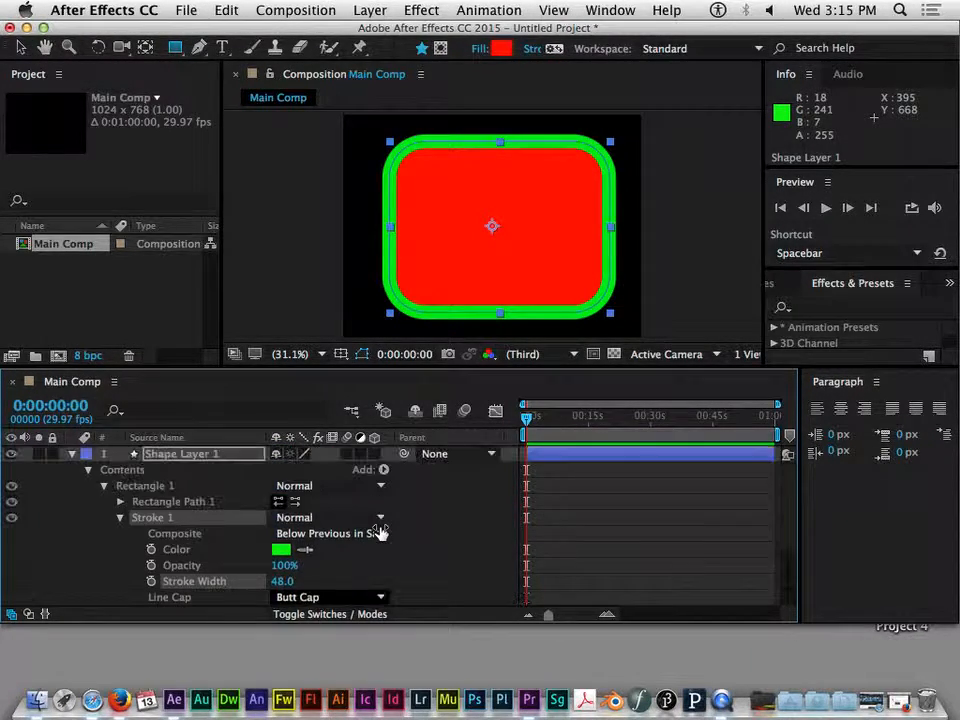
{"action": "scroll", "coordinate": [381, 529], "scroll_direction": "down", "scroll_amount": 5}
{"action": "scroll", "coordinate": [453, 546], "scroll_direction": "up", "scroll_amount": 5}
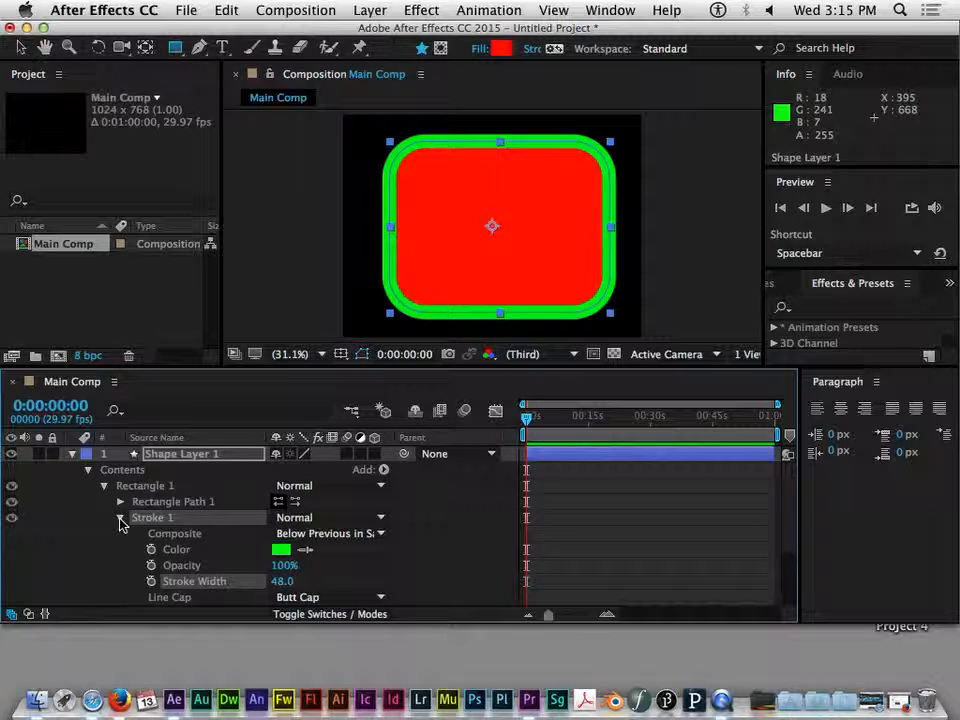
{"action": "left_click", "coordinate": [120, 518]}
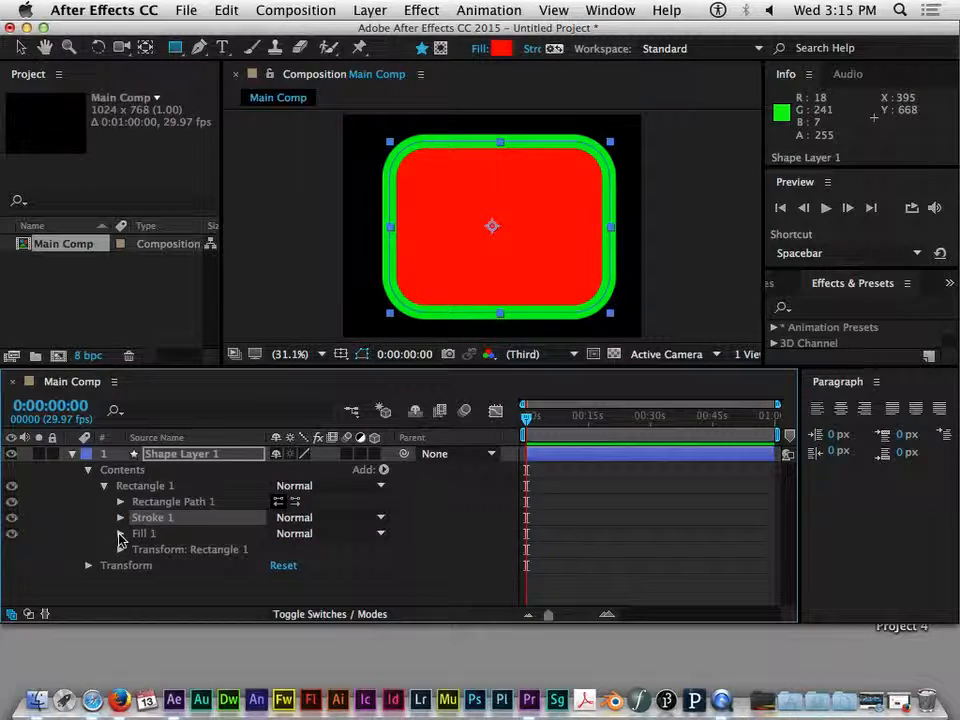
{"action": "left_click", "coordinate": [120, 535]}
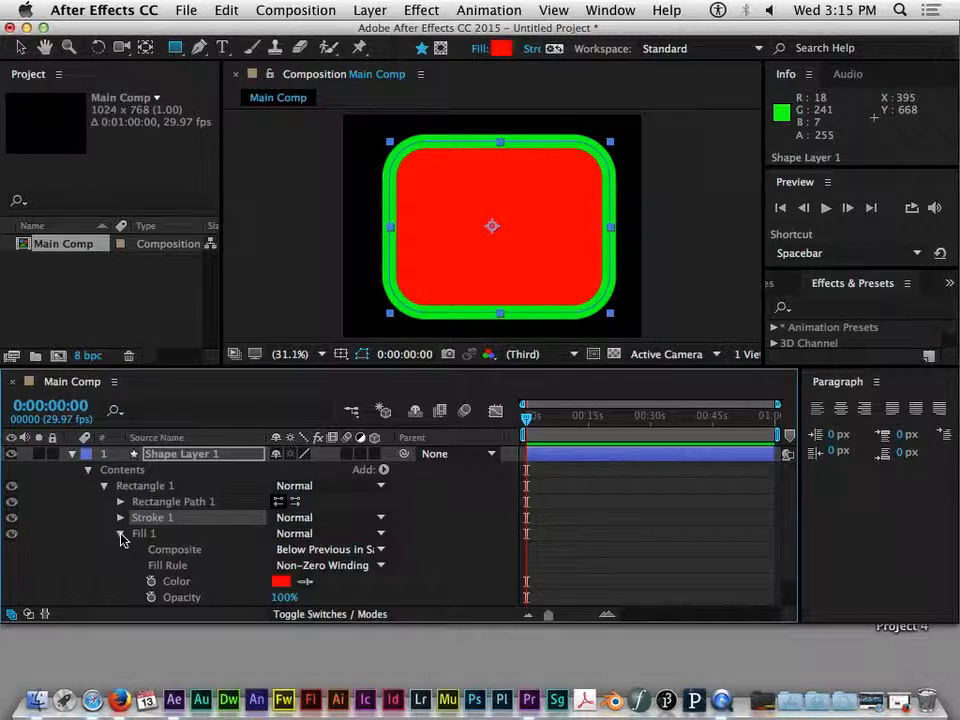
{"action": "scroll", "coordinate": [275, 546], "scroll_direction": "down", "scroll_amount": 1}
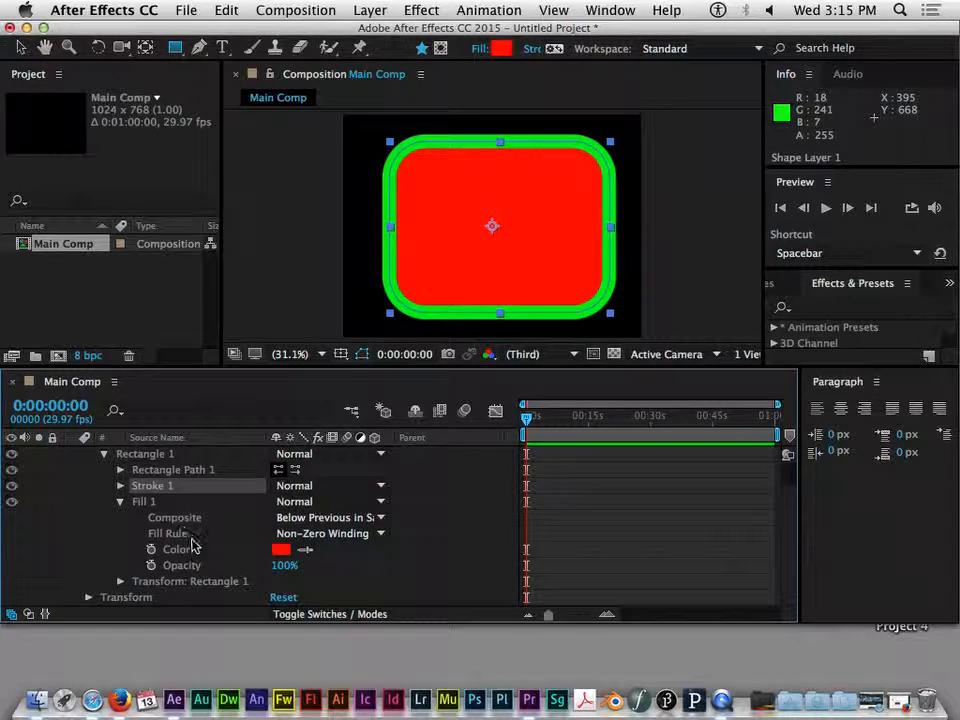
{"action": "left_click", "coordinate": [281, 551]}
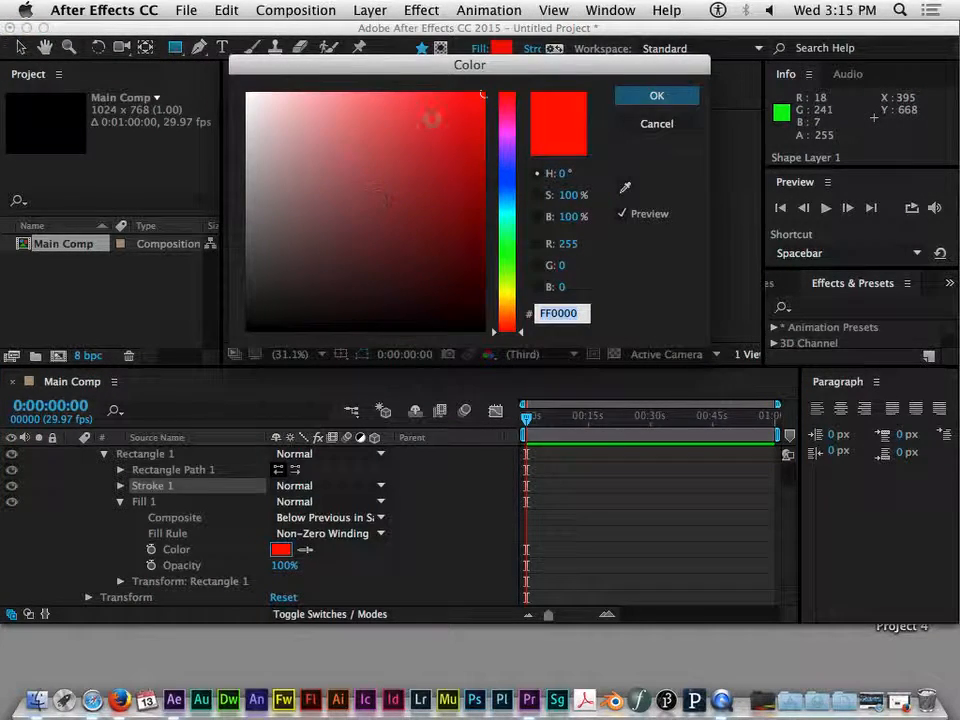
{"action": "left_click", "coordinate": [512, 268]}
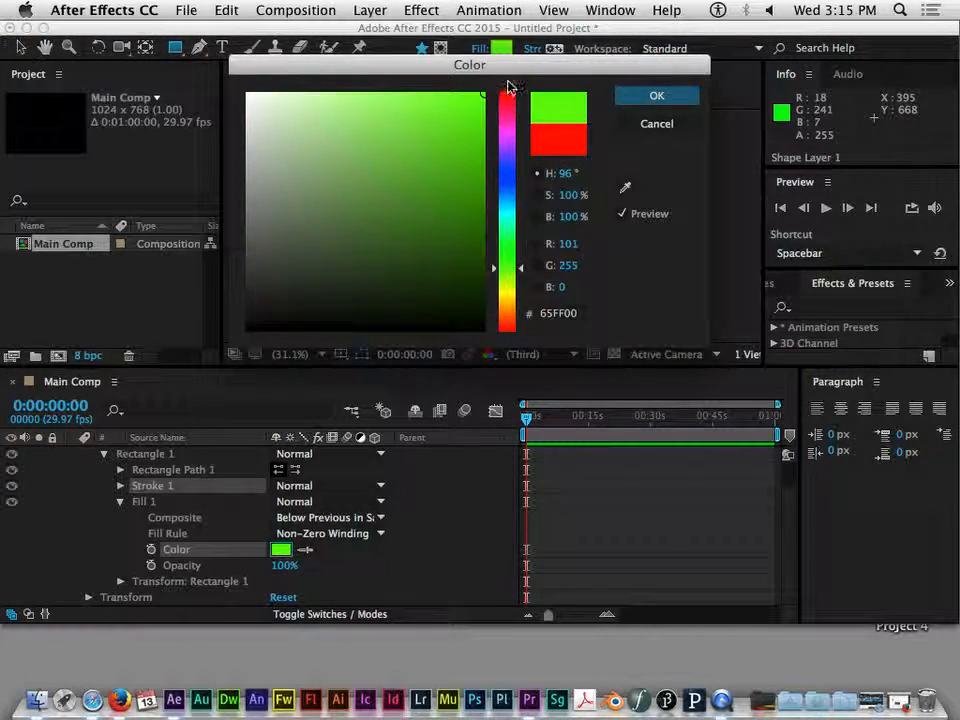
{"action": "left_click_drag", "start_coordinate": [508, 317], "coordinate": [508, 321]}
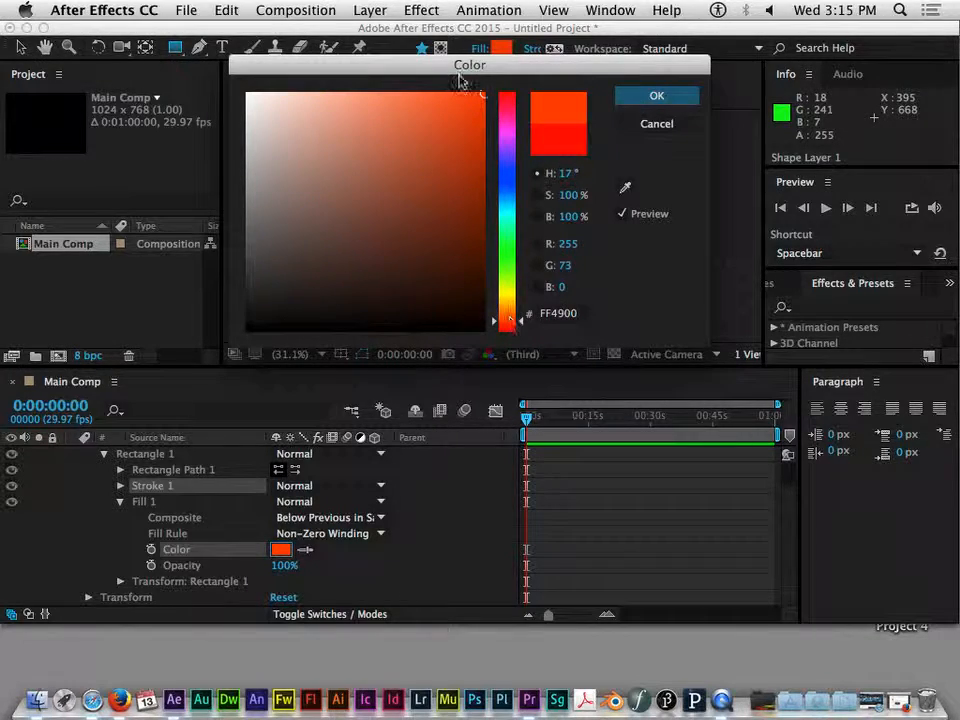
{"action": "left_click", "coordinate": [668, 100]}
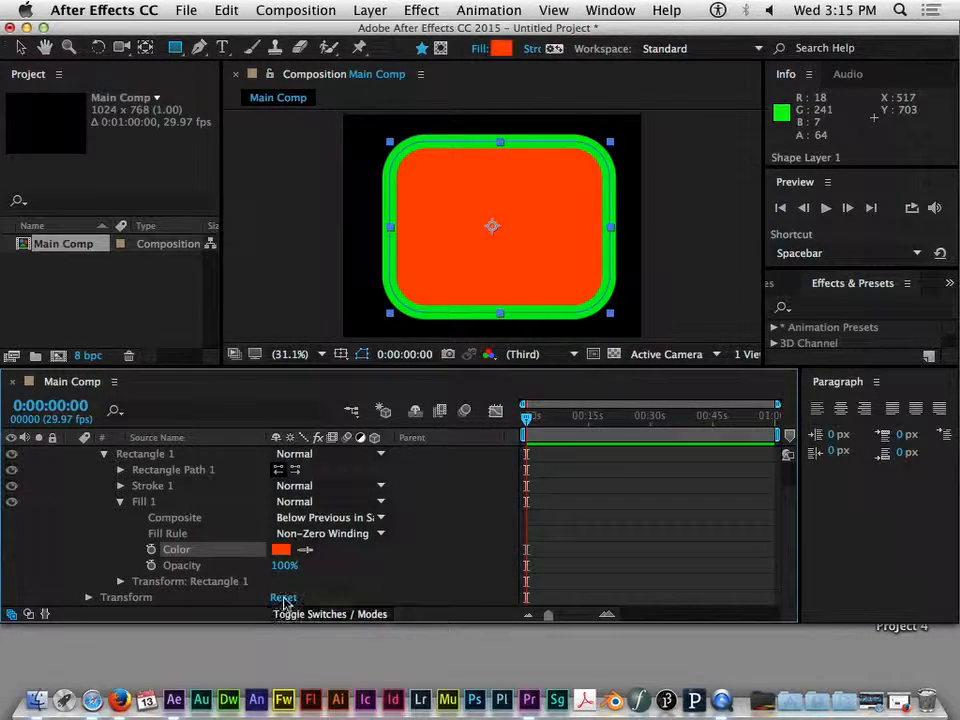
With the shape layer selected, draw a second rectangle into it covering the composition's upper-left area
{"action": "left_click_drag", "start_coordinate": [280, 567], "coordinate": [350, 572]}
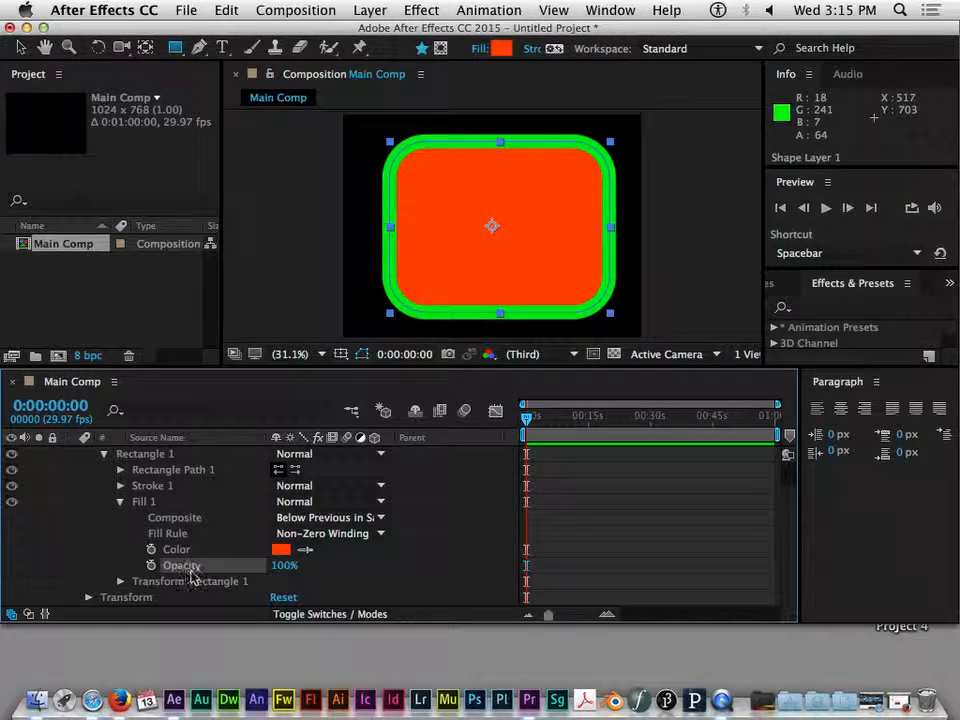
{"action": "left_click", "coordinate": [120, 501]}
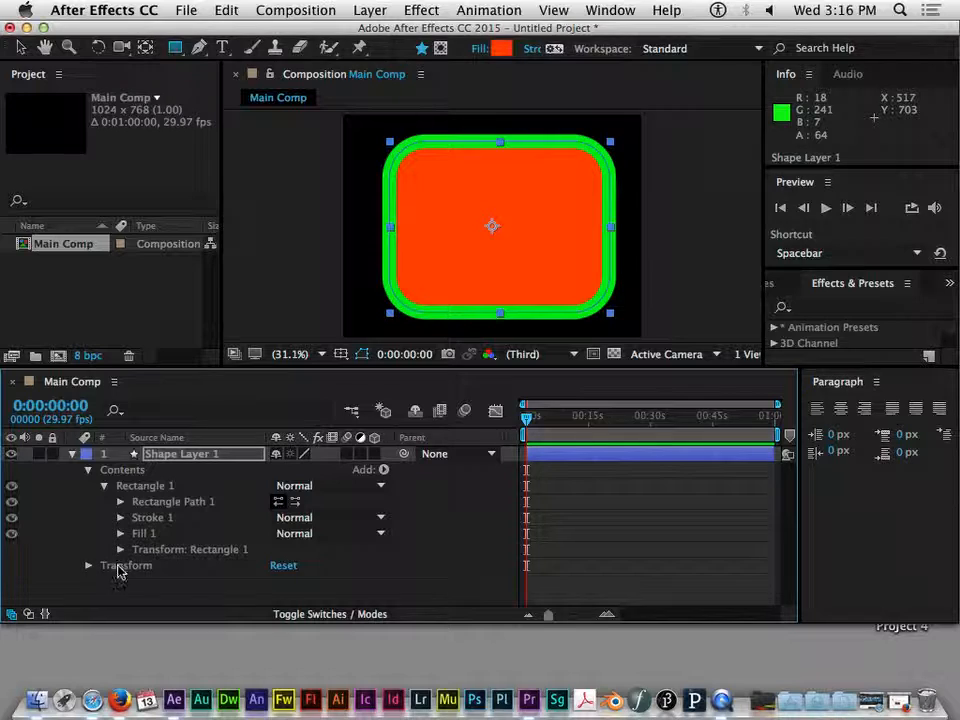
{"action": "left_click", "coordinate": [174, 553]}
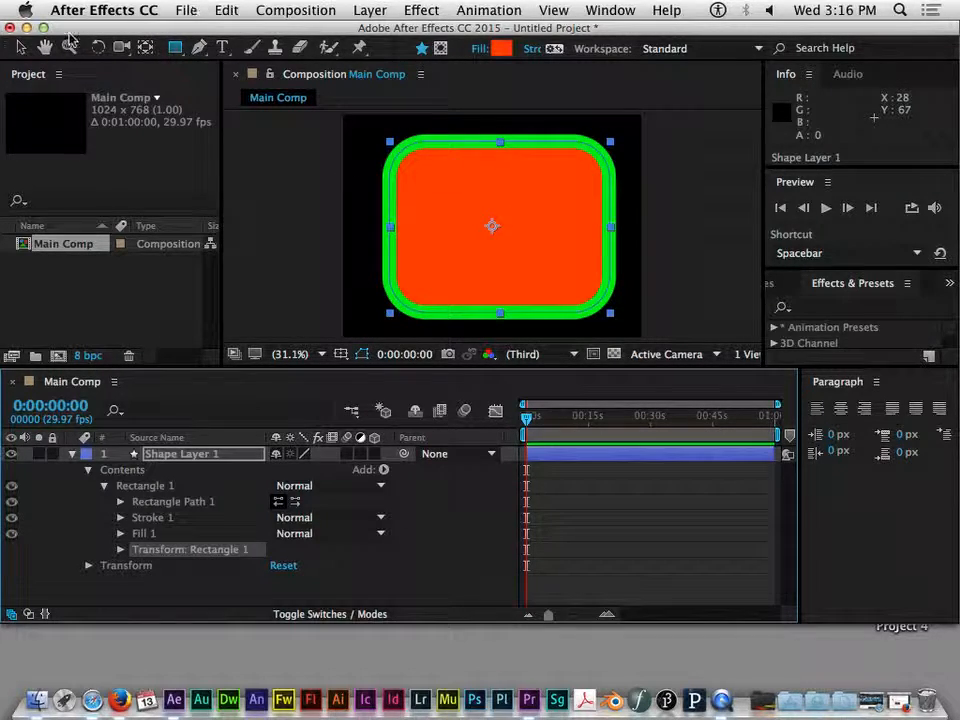
{"action": "key", "text": "v"}
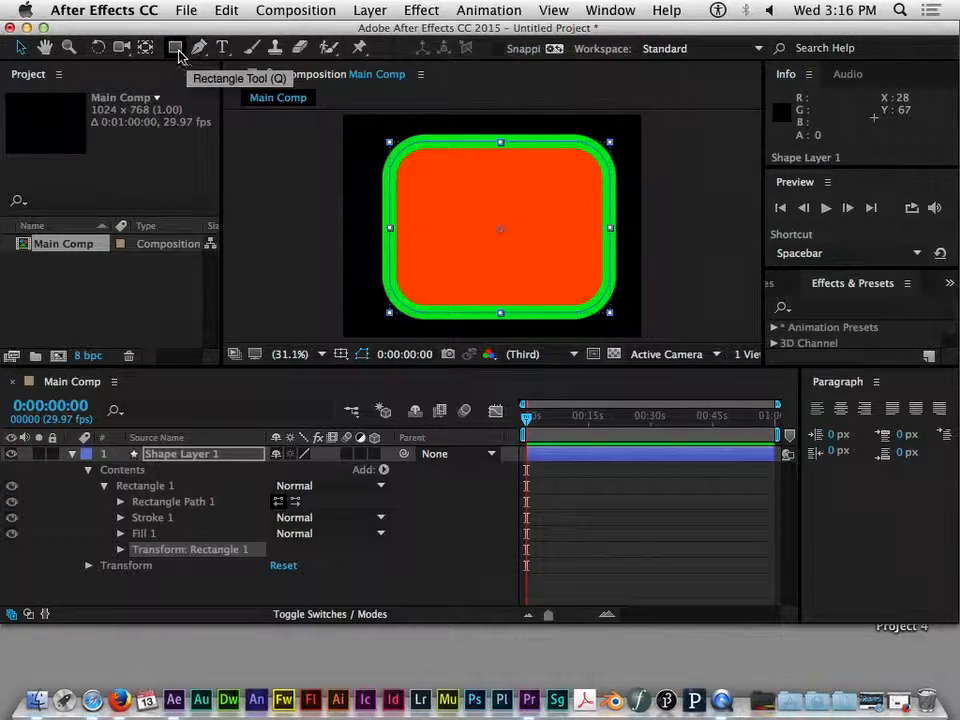
{"action": "left_click", "coordinate": [175, 47]}
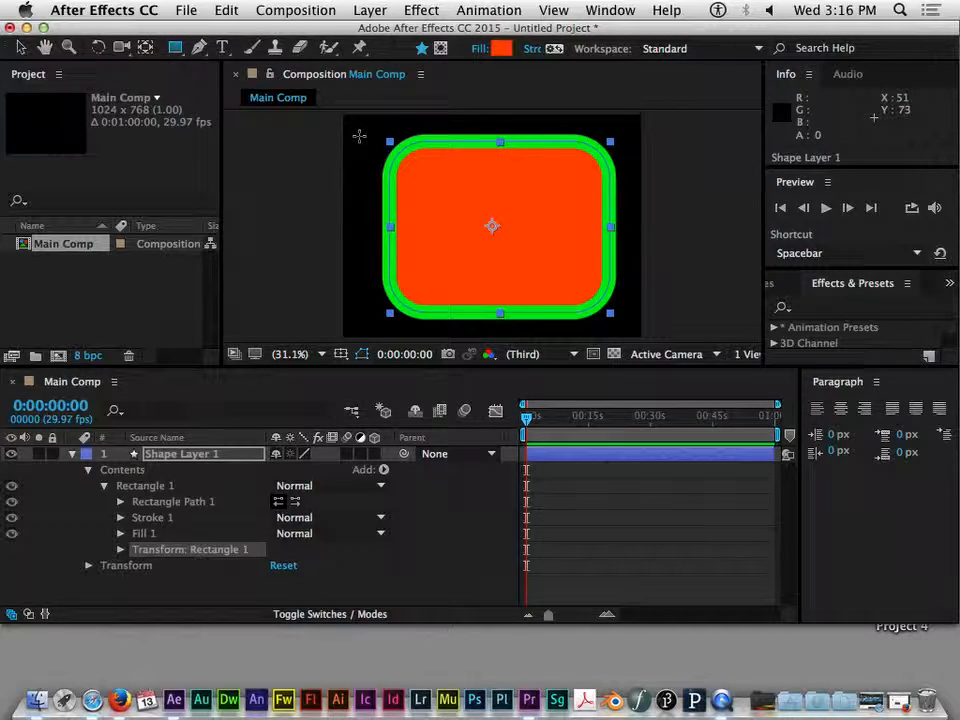
{"action": "left_click", "coordinate": [185, 455]}
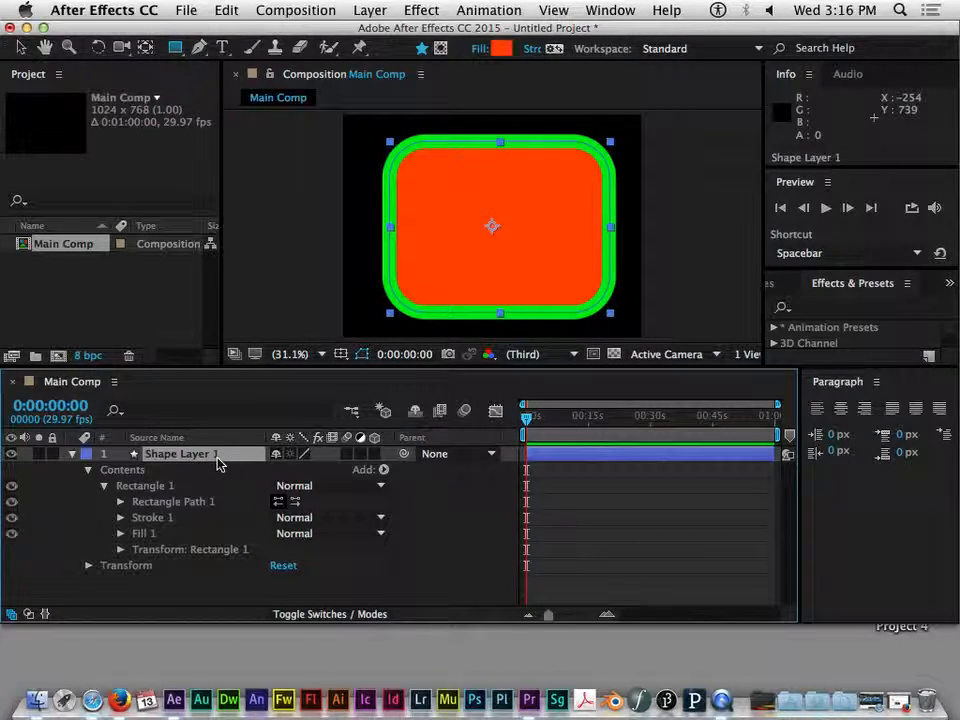
{"action": "left_click", "coordinate": [177, 49]}
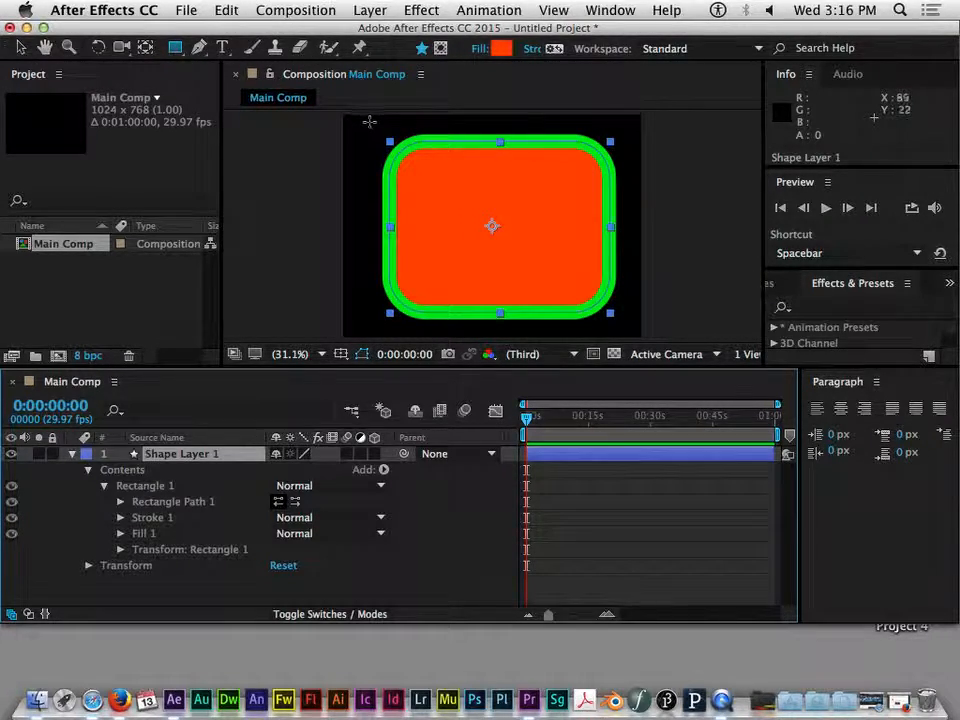
{"action": "left_click_drag", "start_coordinate": [350, 117], "coordinate": [519, 244]}
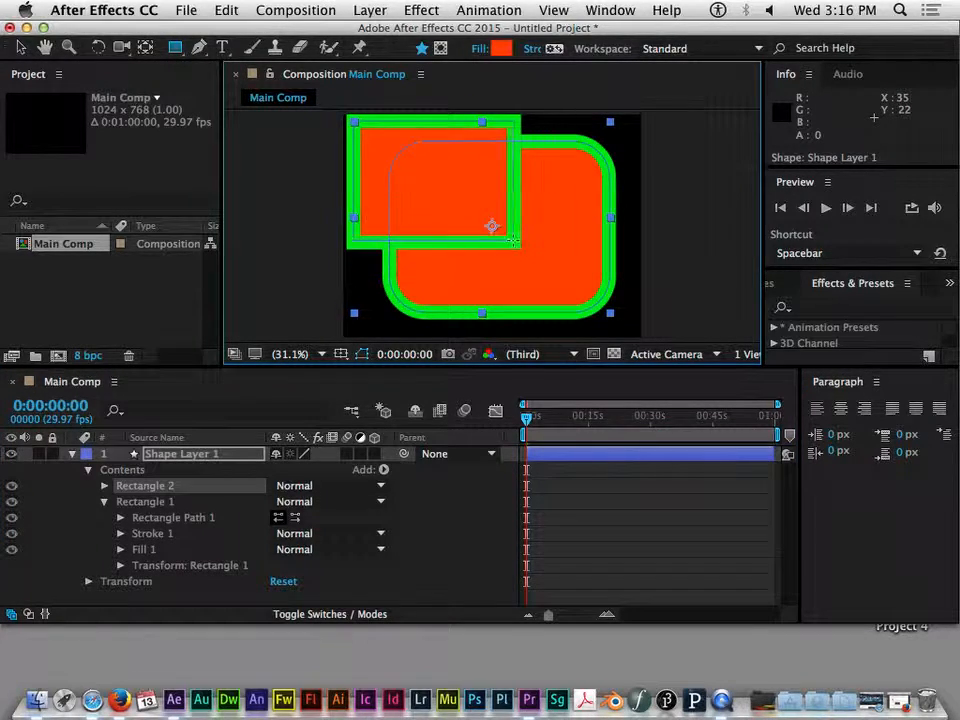
Draw a third, smaller rectangle in the shape layer below the center, and collapse Rectangle 1
{"action": "left_click_drag", "start_coordinate": [470, 205], "coordinate": [545, 297]}
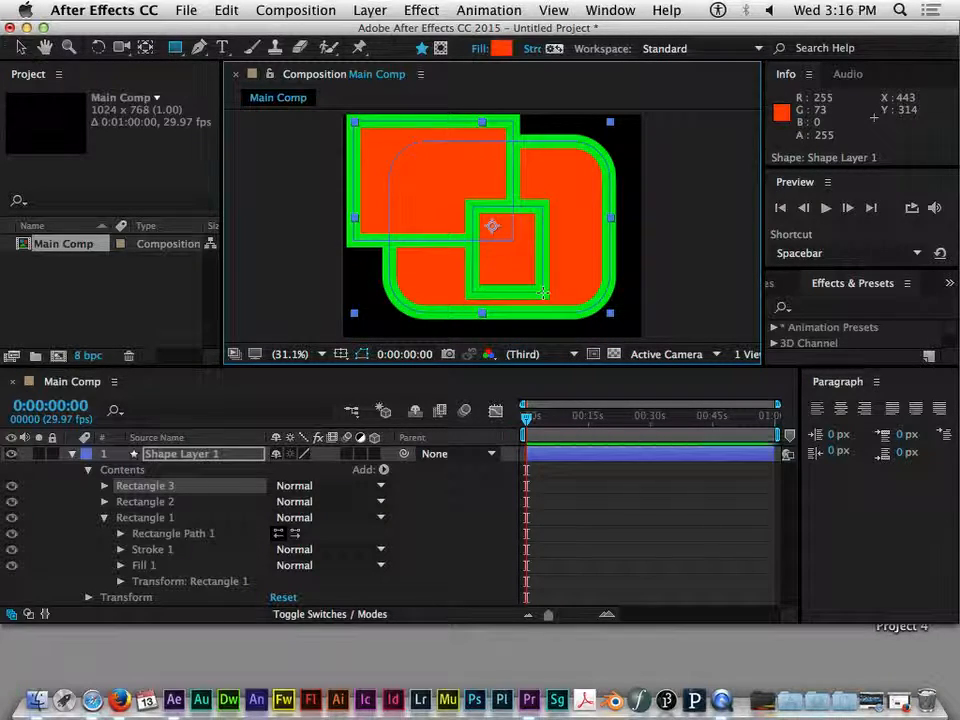
{"action": "left_click", "coordinate": [104, 518]}
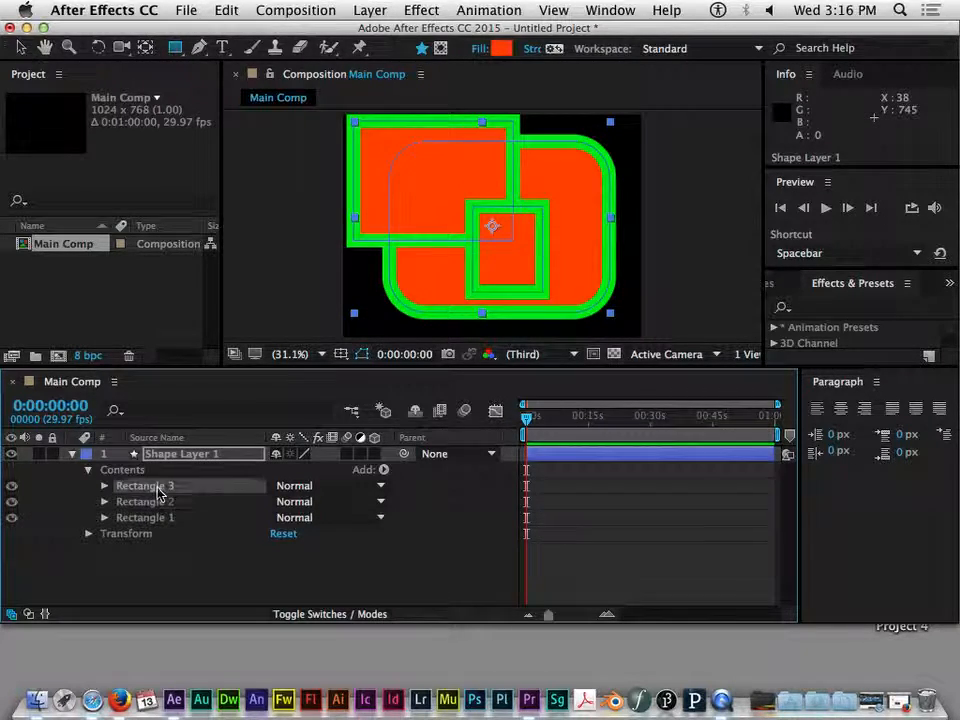
Select the three rectangle groups in turn to compare them in the viewer
{"action": "left_click", "coordinate": [158, 503]}
{"action": "left_click", "coordinate": [154, 488]}
{"action": "left_click", "coordinate": [152, 503]}
{"action": "left_click", "coordinate": [152, 488]}
{"action": "left_click", "coordinate": [152, 517]}
{"action": "left_click", "coordinate": [152, 488]}
{"action": "left_click", "coordinate": [152, 503]}
{"action": "left_click", "coordinate": [149, 518]}
{"action": "left_click", "coordinate": [152, 503]}
{"action": "left_click", "coordinate": [151, 488]}
{"action": "left_click", "coordinate": [151, 502]}
{"action": "left_click", "coordinate": [150, 517]}
{"action": "left_click", "coordinate": [151, 502]}
{"action": "left_click", "coordinate": [151, 488]}
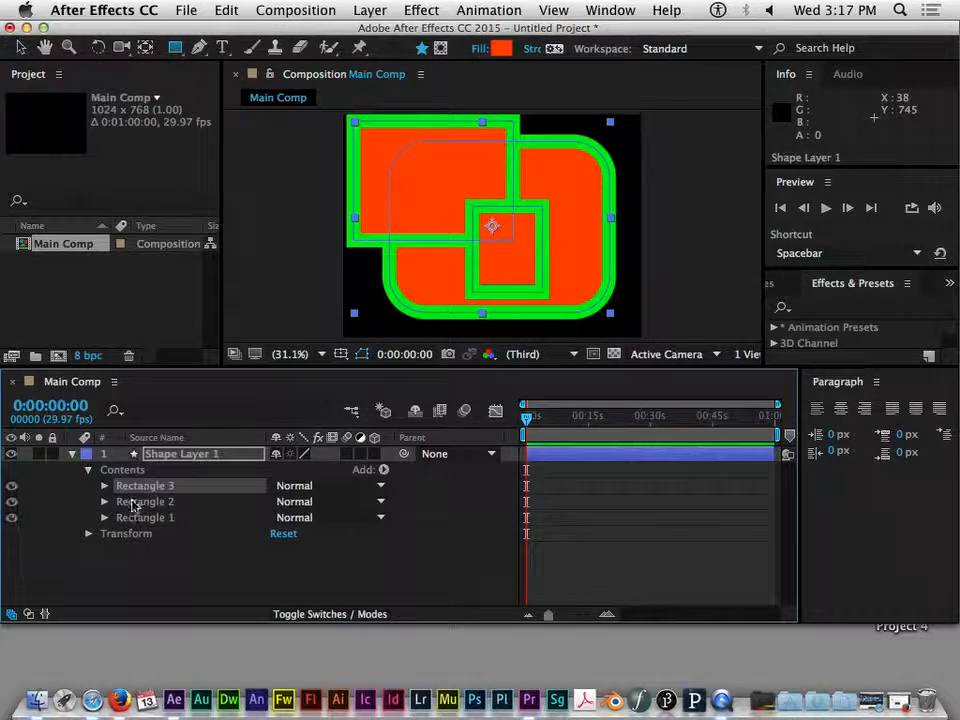
Set Shape Layer 1's Position to 558, 384 to shift all its rectangles right
{"action": "left_click", "coordinate": [87, 470]}
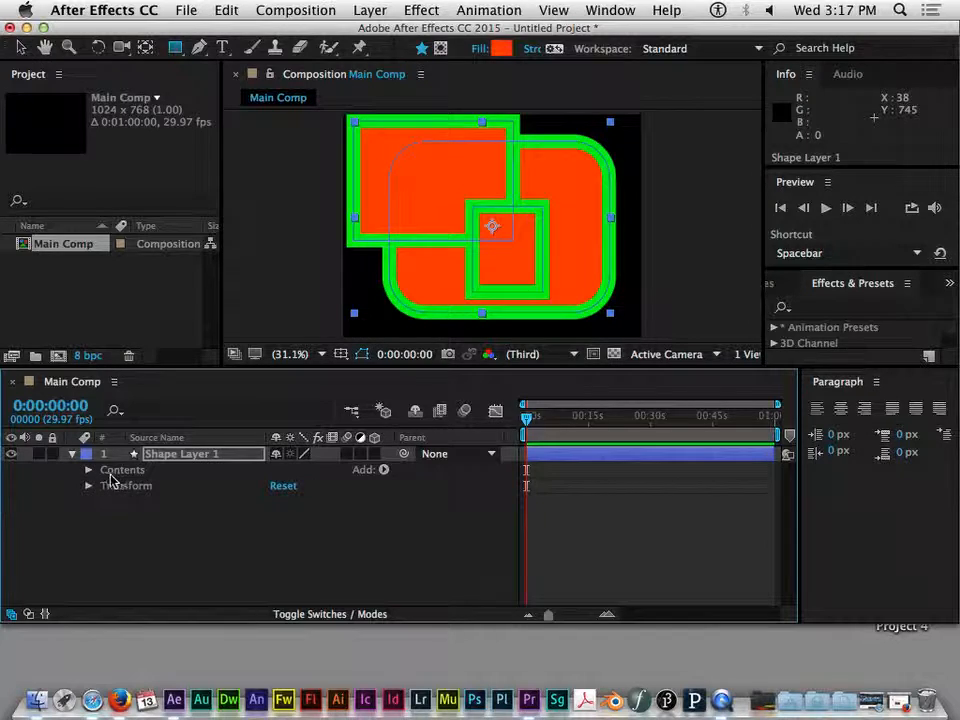
{"action": "left_click", "coordinate": [130, 486]}
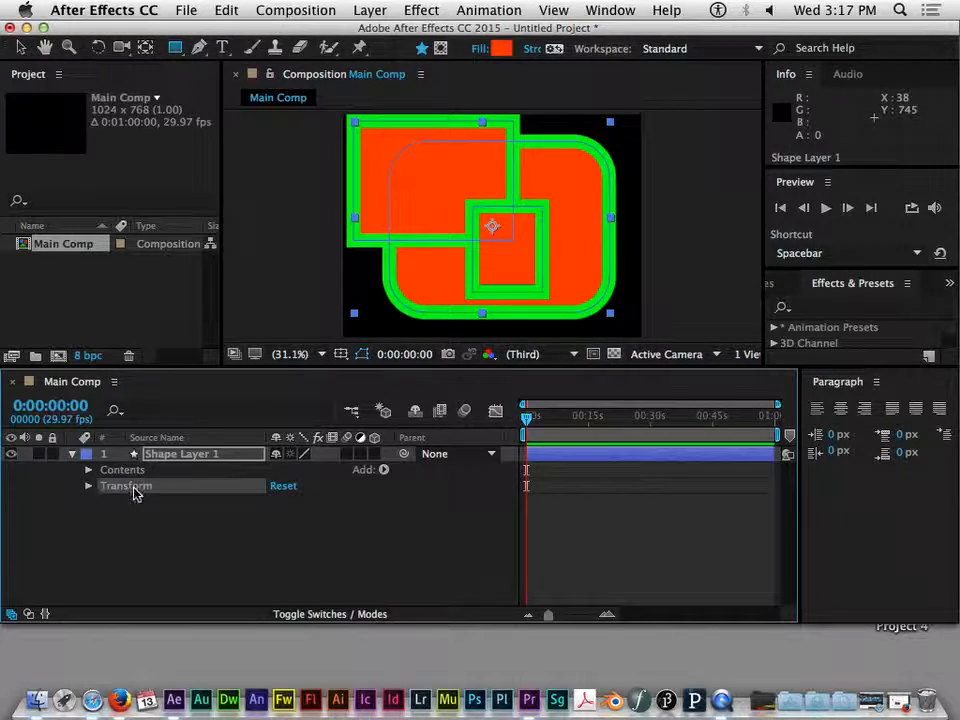
{"action": "left_click", "coordinate": [87, 487]}
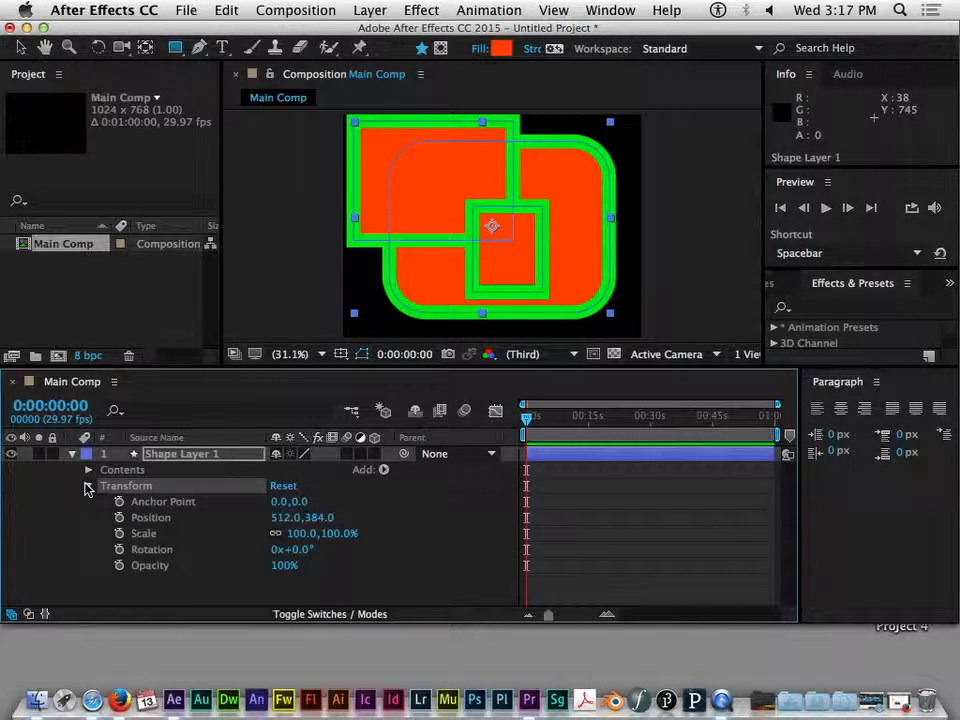
{"action": "left_click_drag", "start_coordinate": [285, 517], "coordinate": [300, 566]}
{"action": "left_click", "coordinate": [89, 485]}
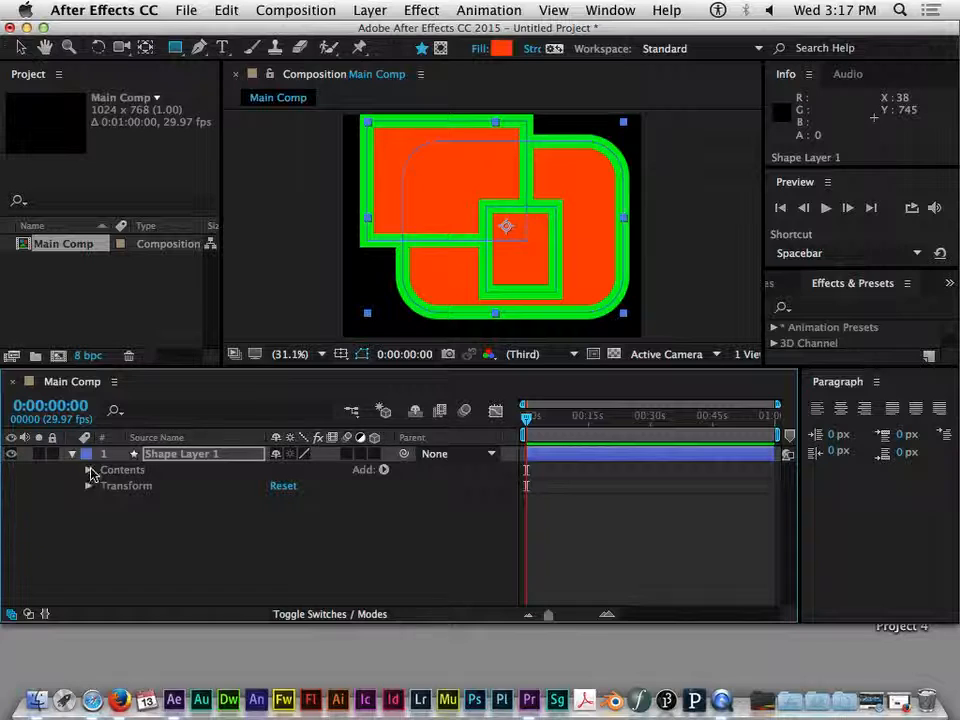
Set Rectangle 3's own group transform Position to 23.6, 64.2
{"action": "left_click", "coordinate": [89, 470]}
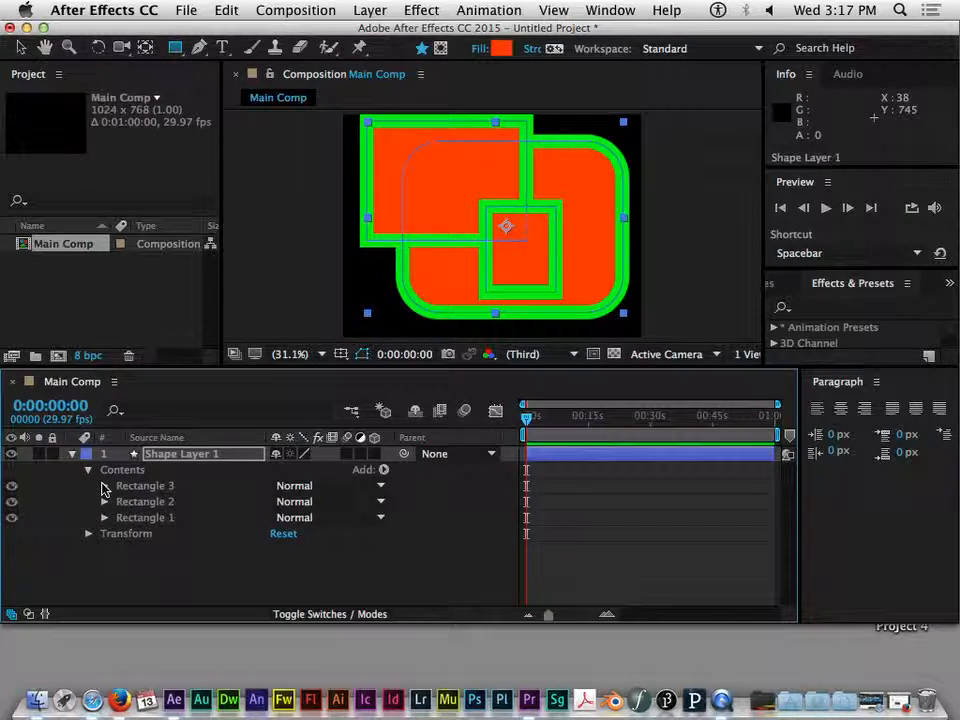
{"action": "left_click", "coordinate": [104, 486]}
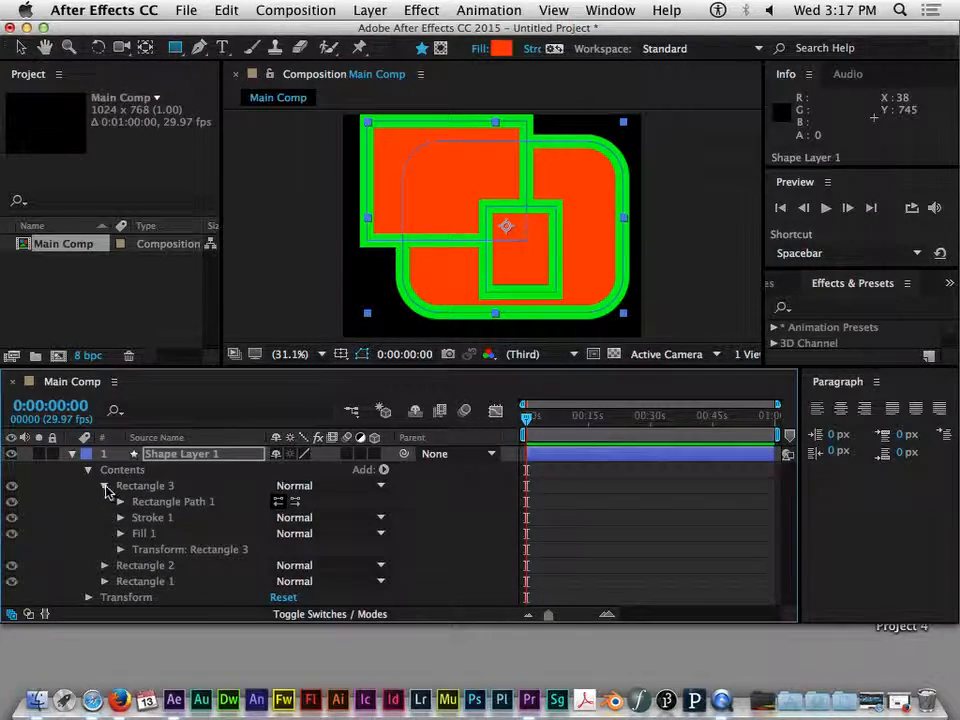
{"action": "left_click", "coordinate": [183, 550]}
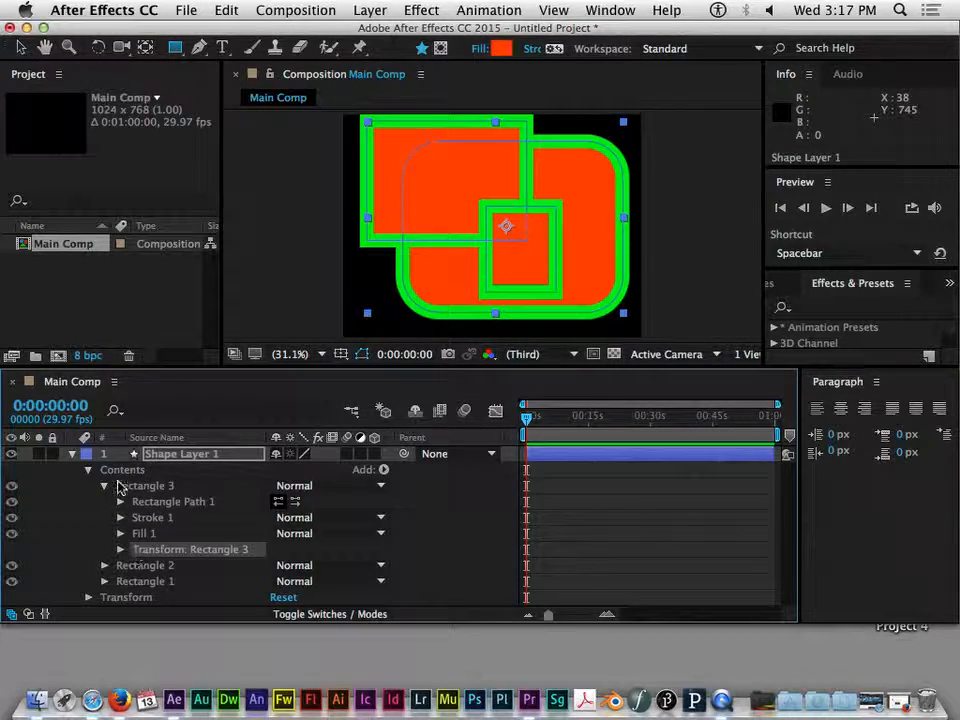
{"action": "left_click", "coordinate": [121, 550]}
{"action": "scroll", "coordinate": [200, 518], "scroll_direction": "down", "scroll_amount": 4}
{"action": "scroll", "coordinate": [200, 518], "scroll_direction": "down", "scroll_amount": 3}
{"action": "scroll", "coordinate": [200, 518], "scroll_direction": "up", "scroll_amount": 2}
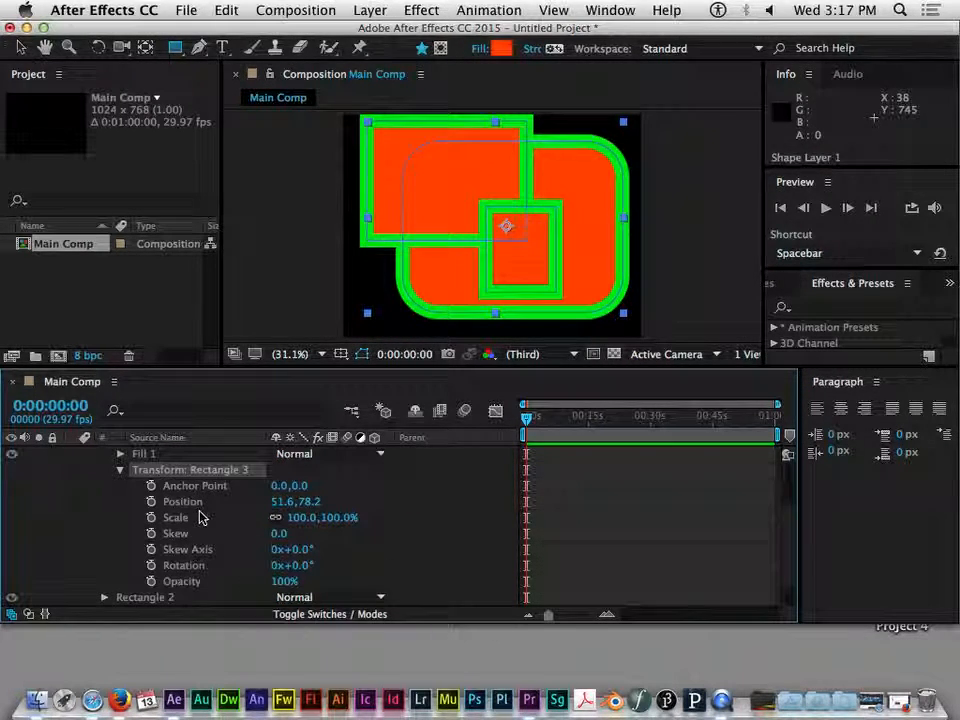
{"action": "left_click_drag", "start_coordinate": [309, 501], "coordinate": [257, 500]}
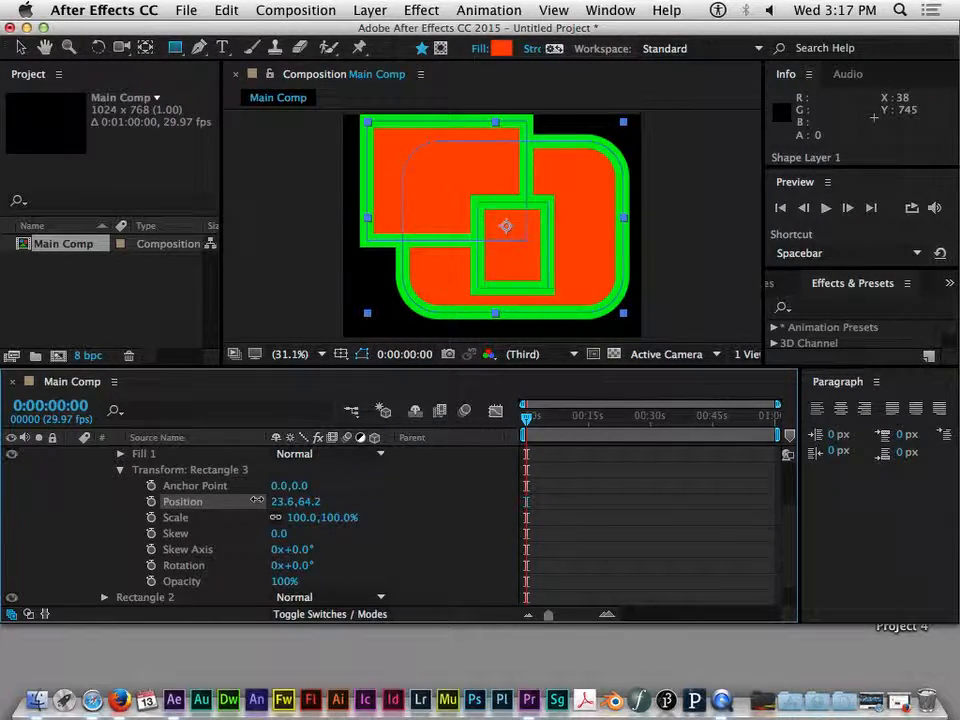
{"action": "mouse_move", "coordinate": [308, 567]}
{"action": "left_mouse_down"}
{"action": "mouse_move", "coordinate": [300, 566]}
{"action": "mouse_move", "coordinate": [334, 566]}
{"action": "mouse_move", "coordinate": [290, 565]}
{"action": "left_mouse_up"}
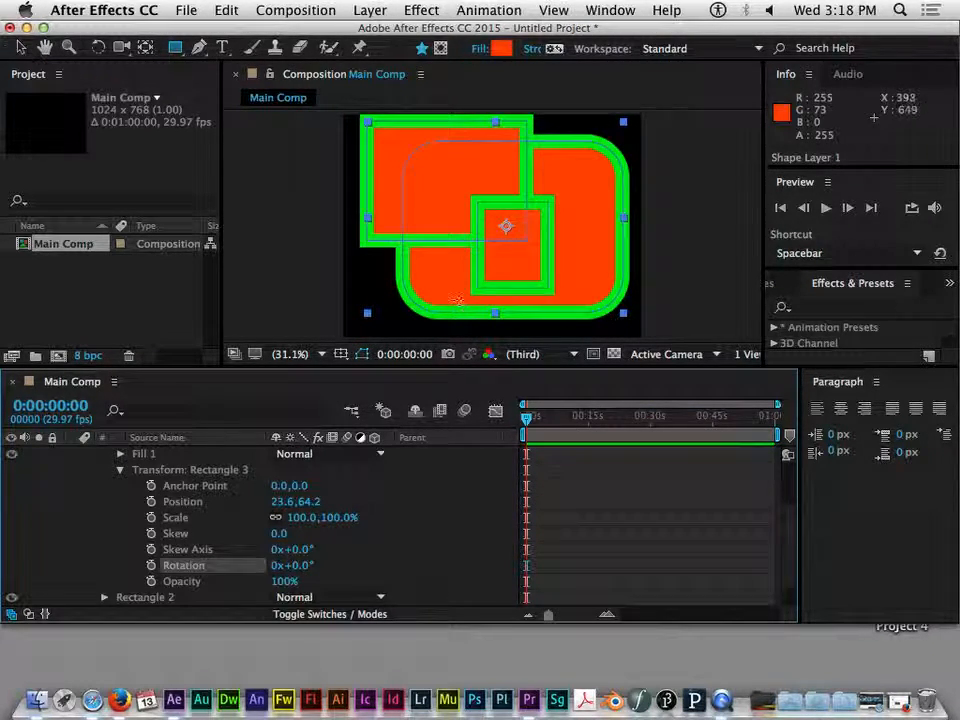
{"action": "left_click", "coordinate": [119, 471]}
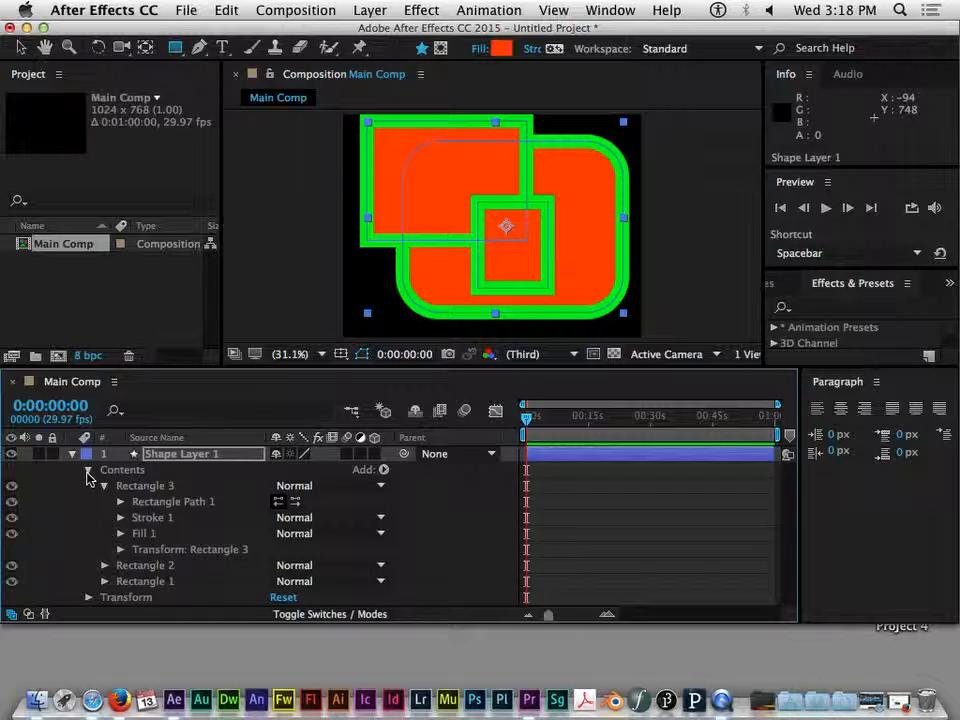
Inspect the layer transform and select each rectangle group in turn to compare them
{"action": "left_click", "coordinate": [88, 470]}
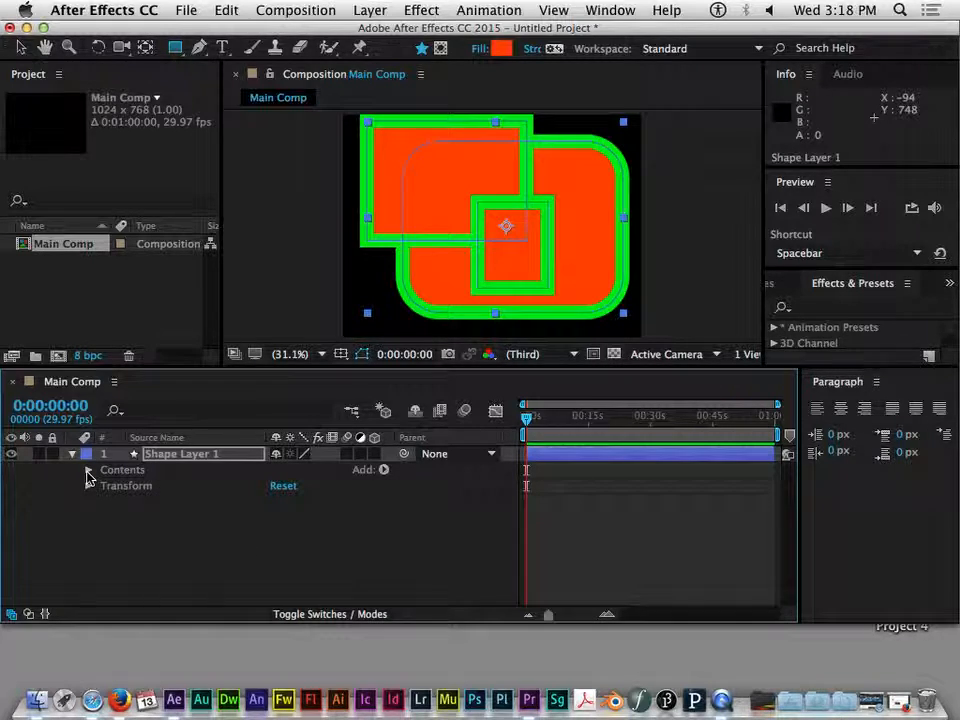
{"action": "left_click", "coordinate": [110, 487]}
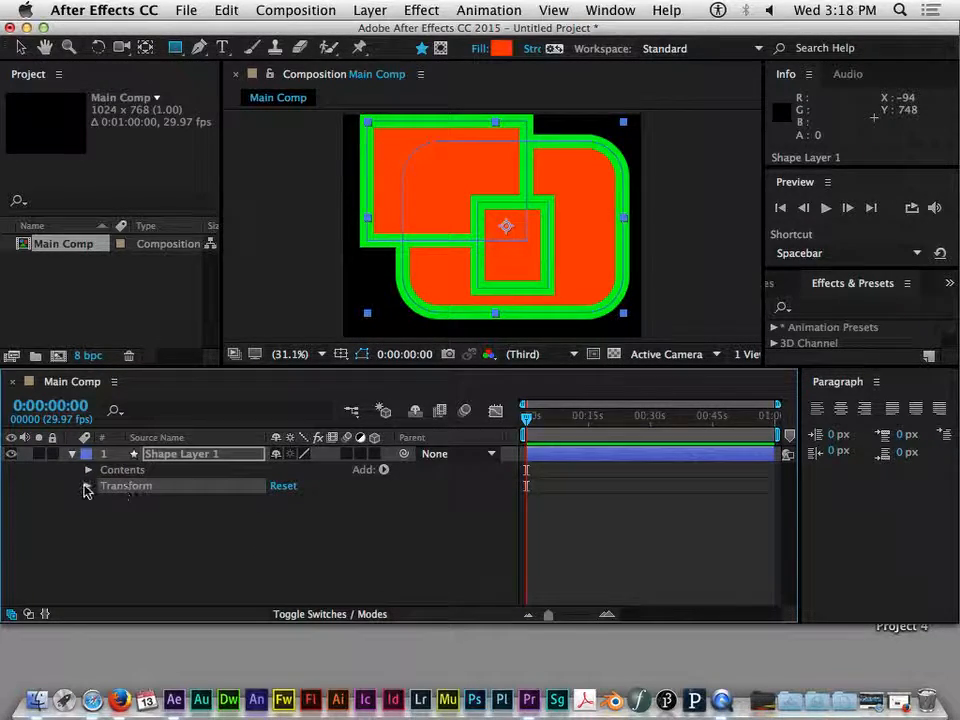
{"action": "left_click", "coordinate": [88, 487]}
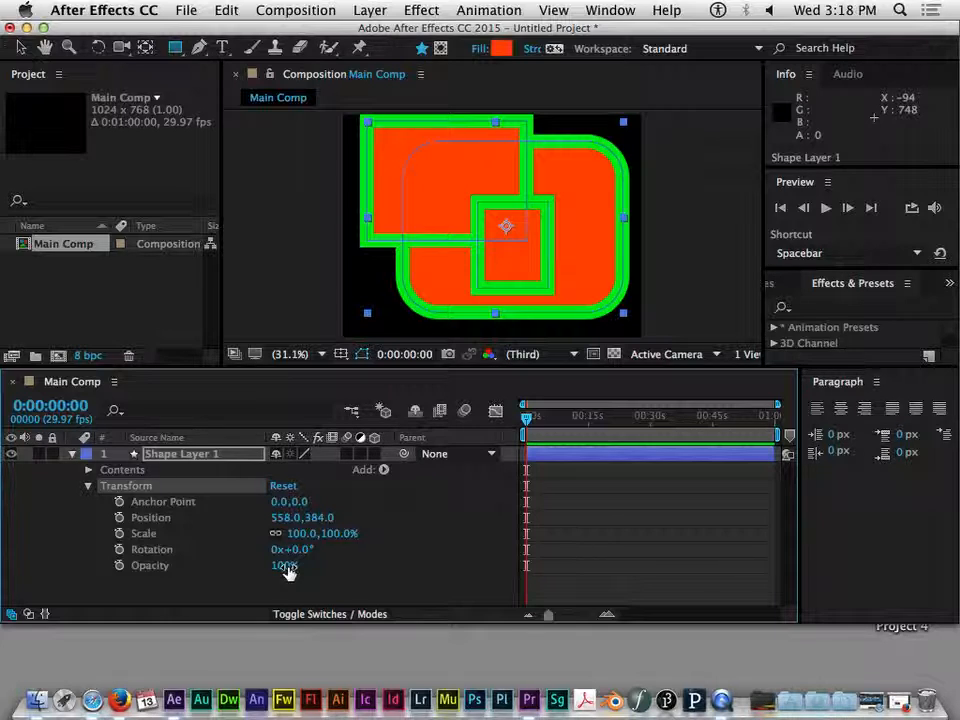
{"action": "left_click", "coordinate": [88, 470]}
{"action": "left_click", "coordinate": [129, 566]}
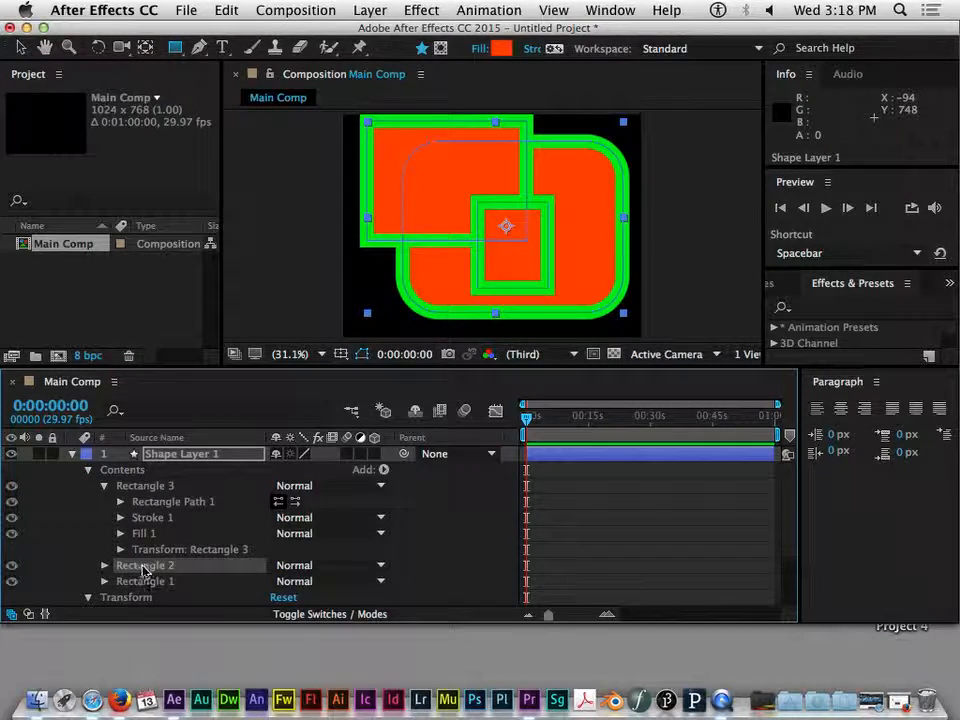
{"action": "left_click", "coordinate": [138, 581]}
{"action": "left_click", "coordinate": [150, 566]}
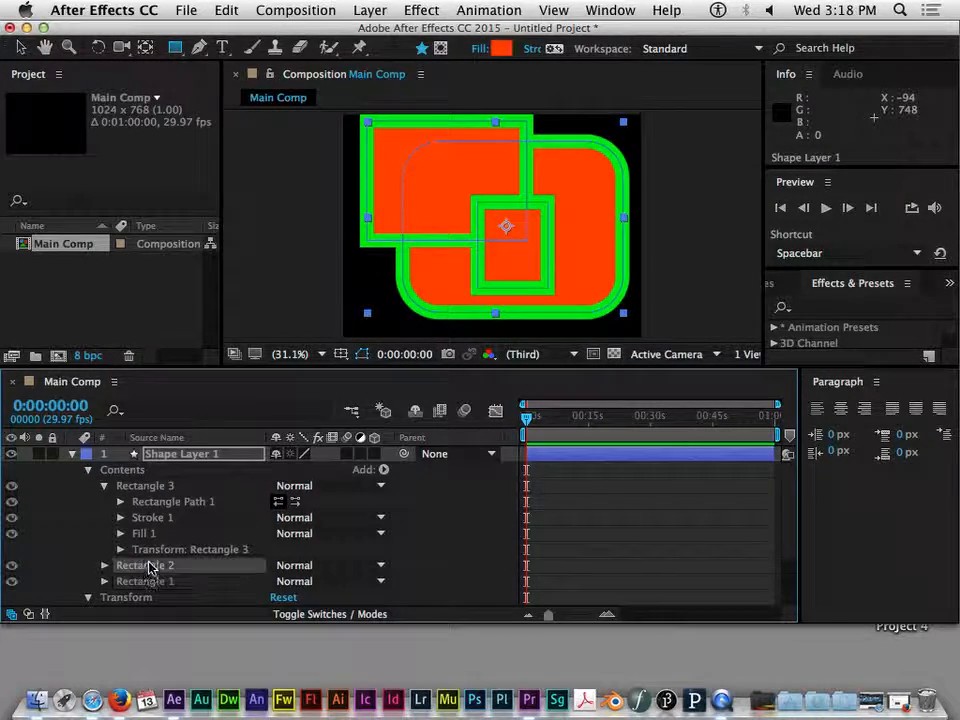
{"action": "left_click", "coordinate": [153, 486]}
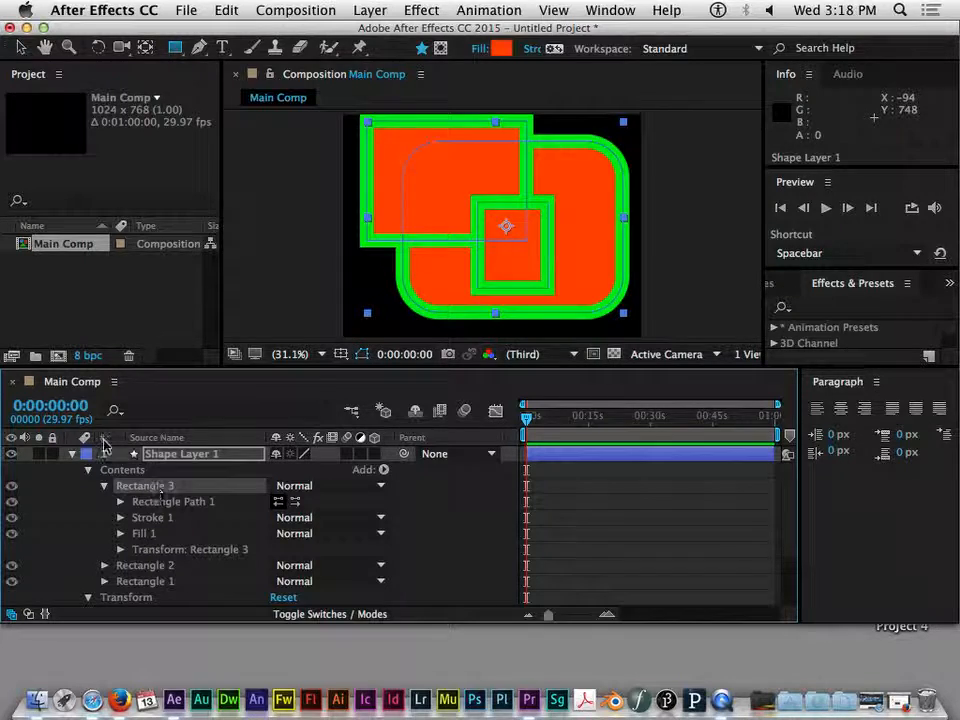
With no layer selected, draw a new rectangle over the composition's center-right as a separate shape layer
{"action": "left_click", "coordinate": [71, 454]}
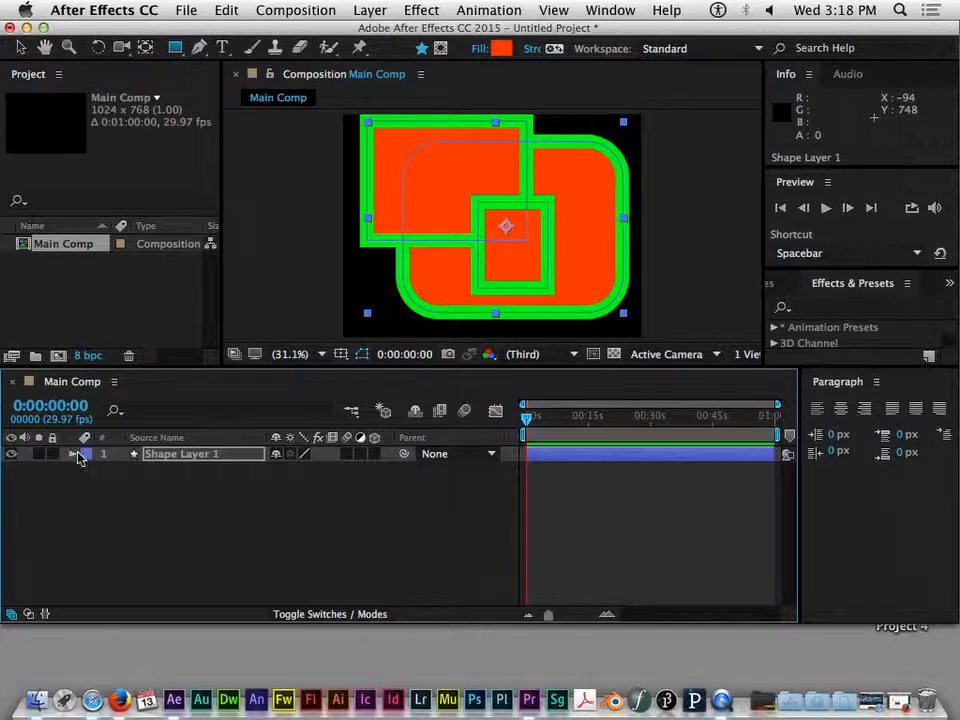
{"action": "left_click", "coordinate": [141, 488]}
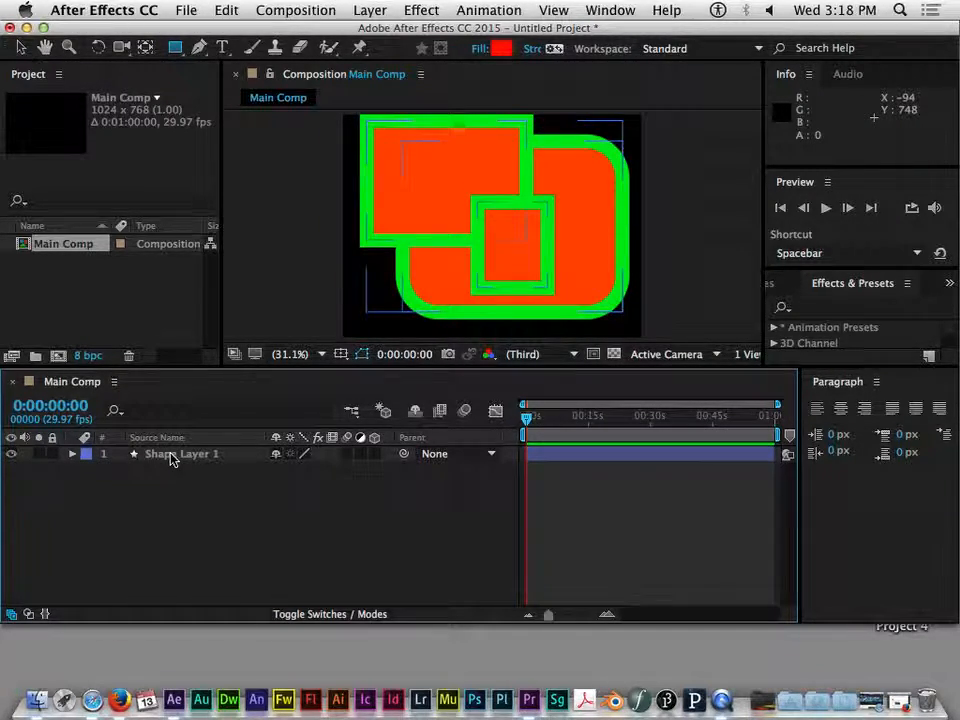
{"action": "left_click", "coordinate": [172, 458]}
{"action": "left_click", "coordinate": [190, 488]}
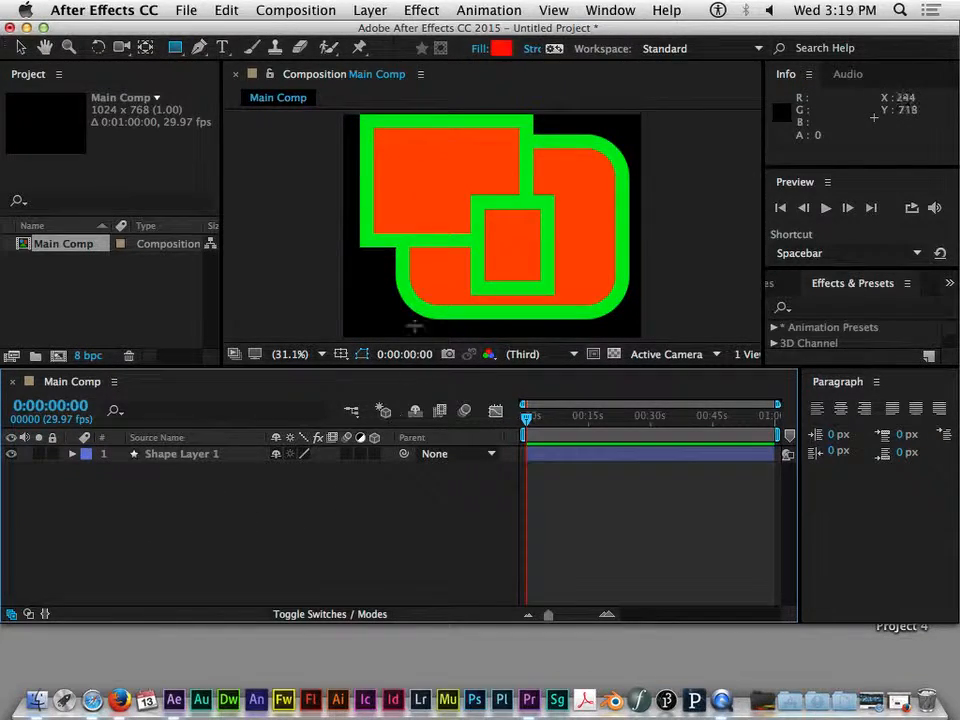
{"action": "left_click", "coordinate": [174, 49]}
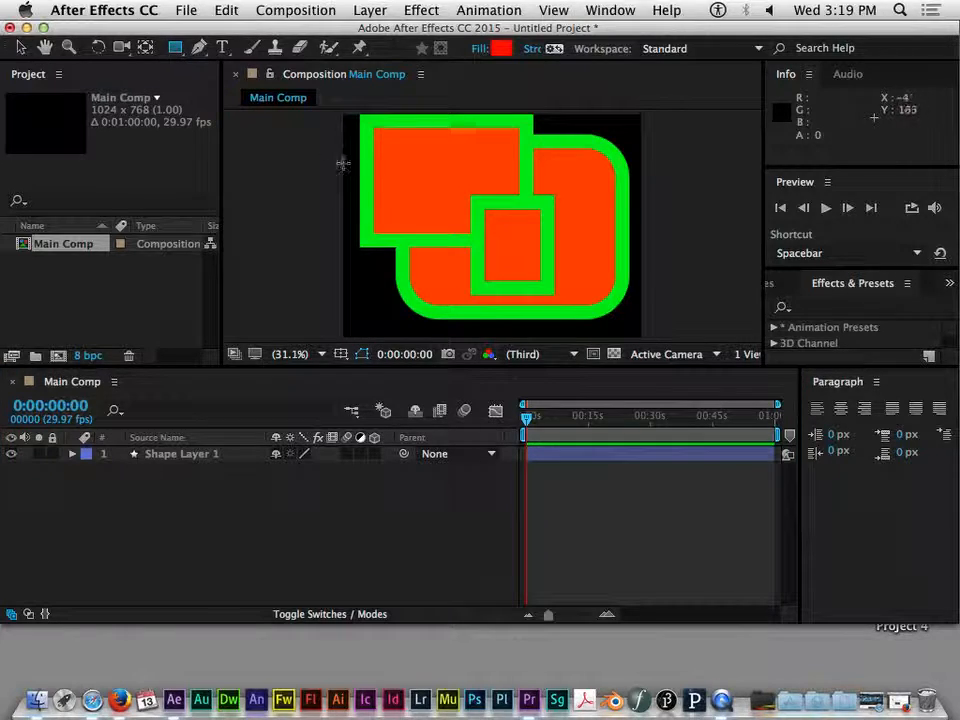
{"action": "left_click_drag", "start_coordinate": [420, 169], "coordinate": [592, 289]}
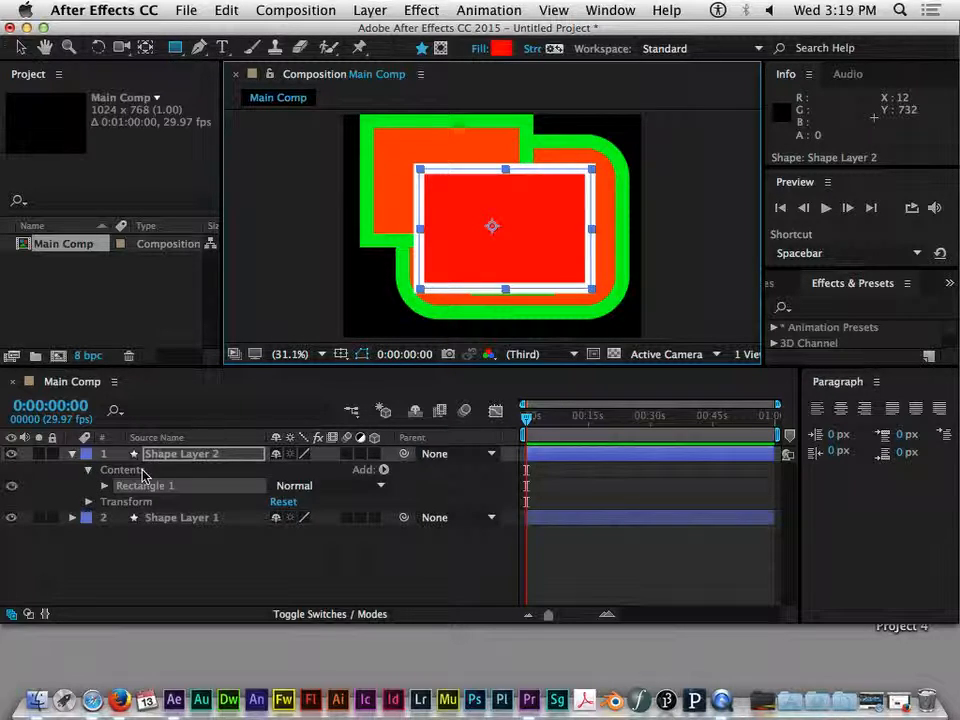
Add a Repeater to Rectangle 1 in Shape Layer 2
{"action": "left_click", "coordinate": [88, 469]}
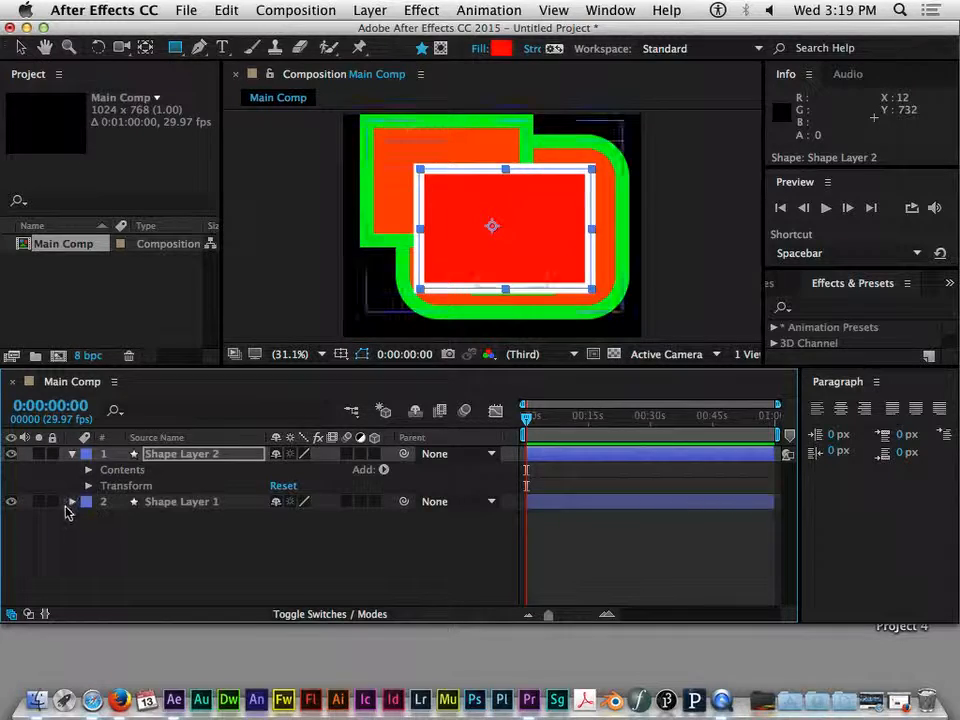
{"action": "left_click", "coordinate": [89, 470]}
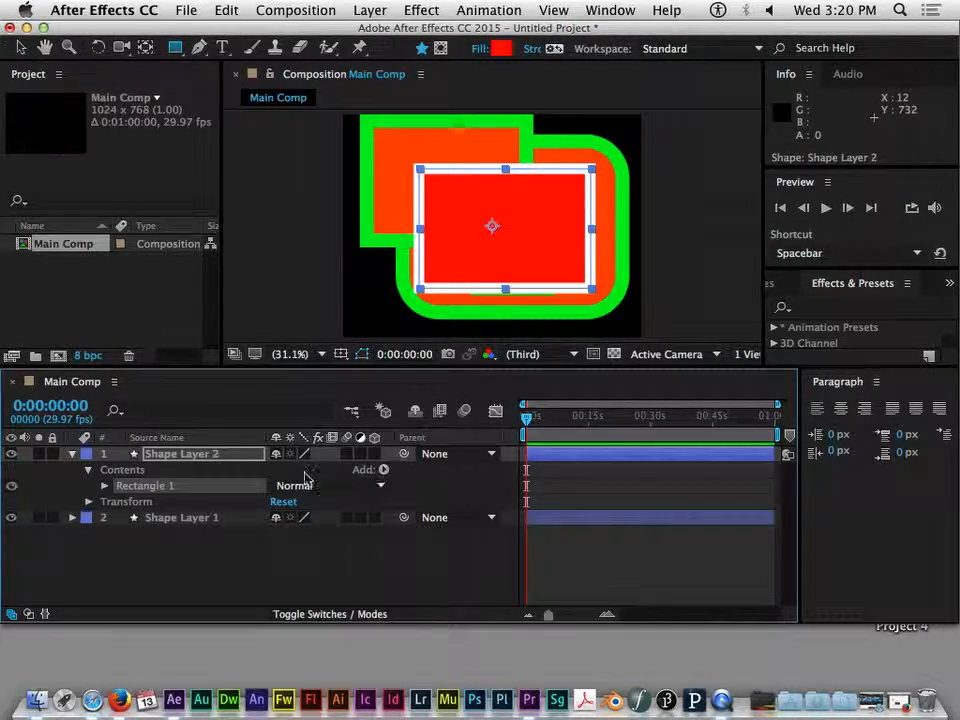
{"action": "left_click", "coordinate": [384, 470]}
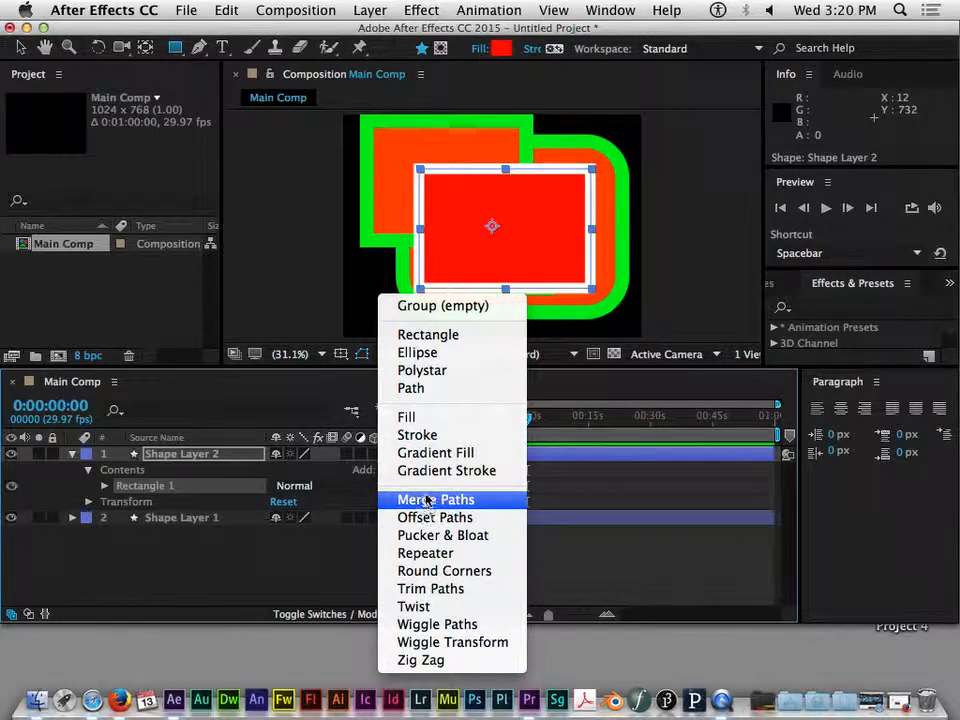
{"action": "left_click", "coordinate": [430, 555]}
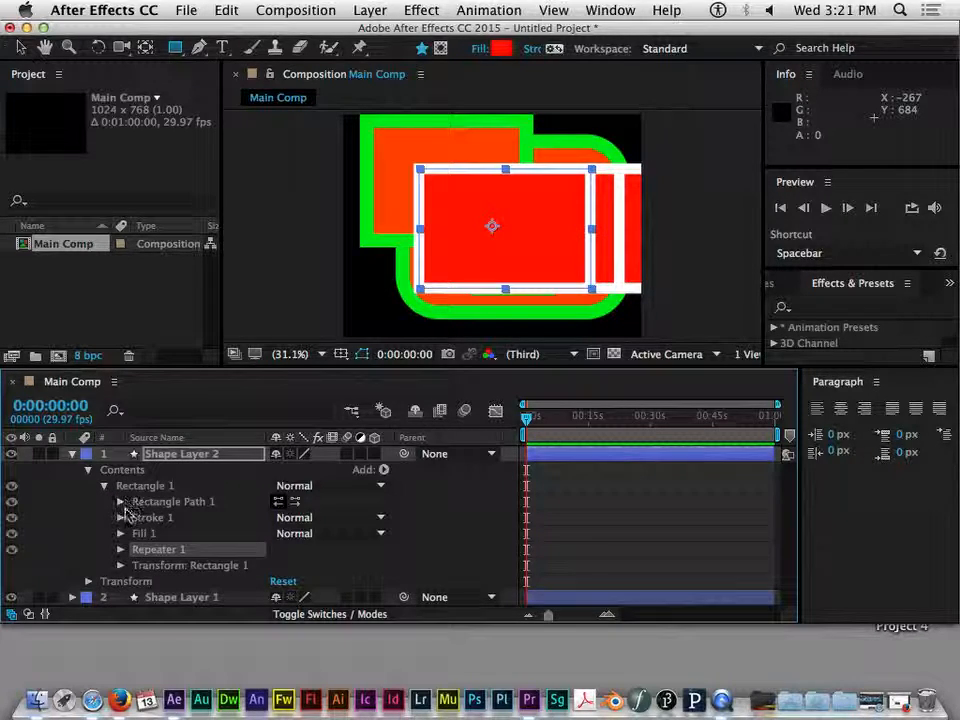
Set Rectangle 1's group transform Scale to 53%
{"action": "left_click", "coordinate": [121, 565]}
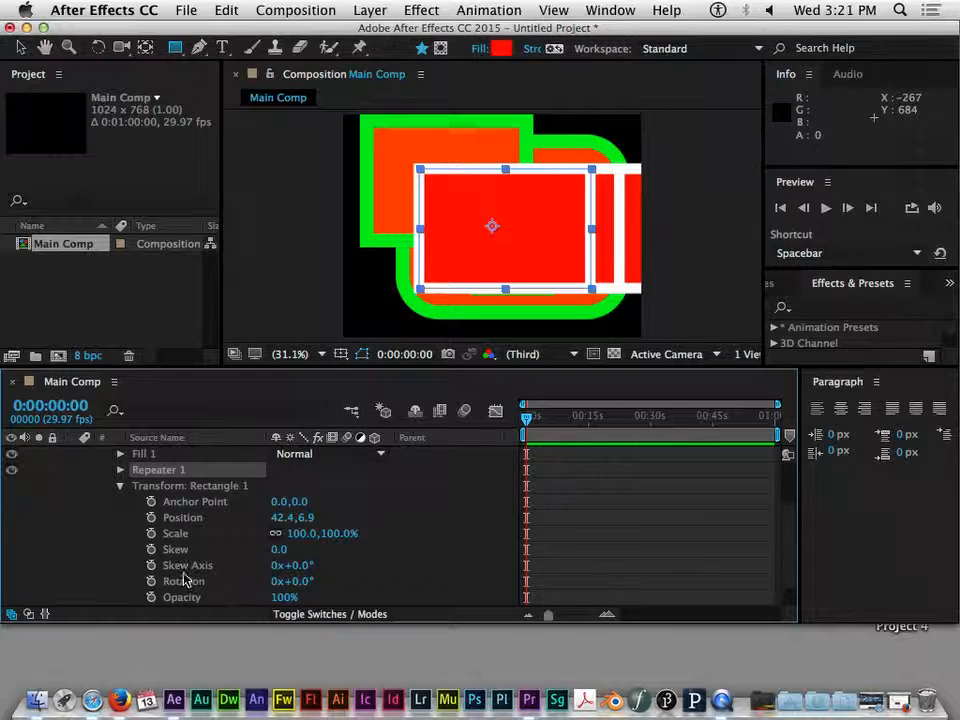
{"action": "left_click_drag", "start_coordinate": [294, 533], "coordinate": [272, 535]}
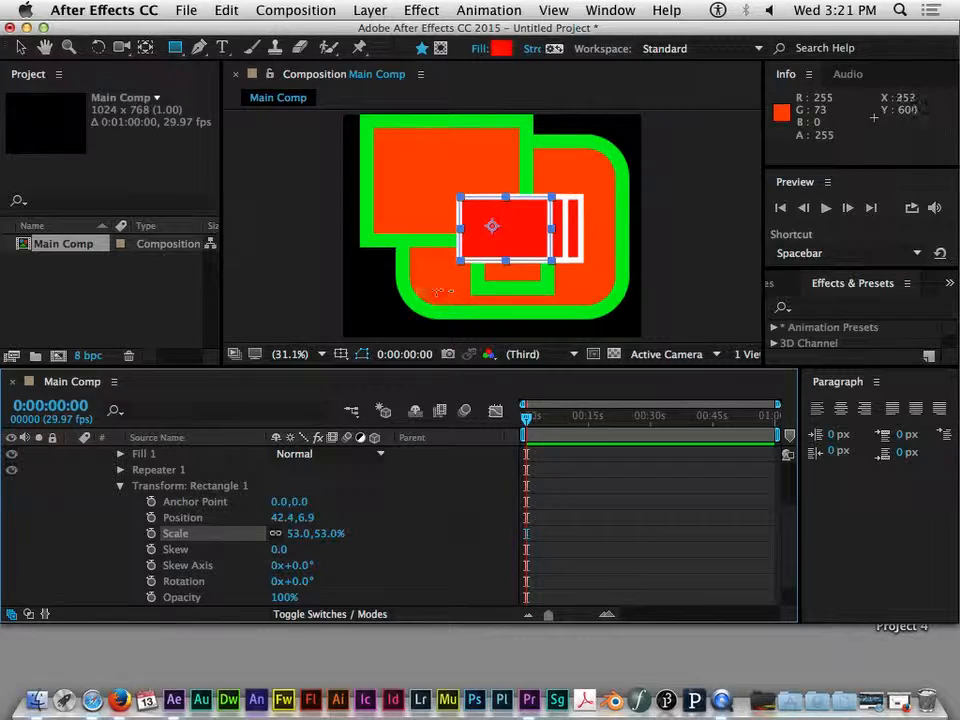
{"action": "left_click", "coordinate": [122, 487]}
{"action": "scroll", "coordinate": [122, 487], "scroll_direction": "up", "scroll_amount": 3}
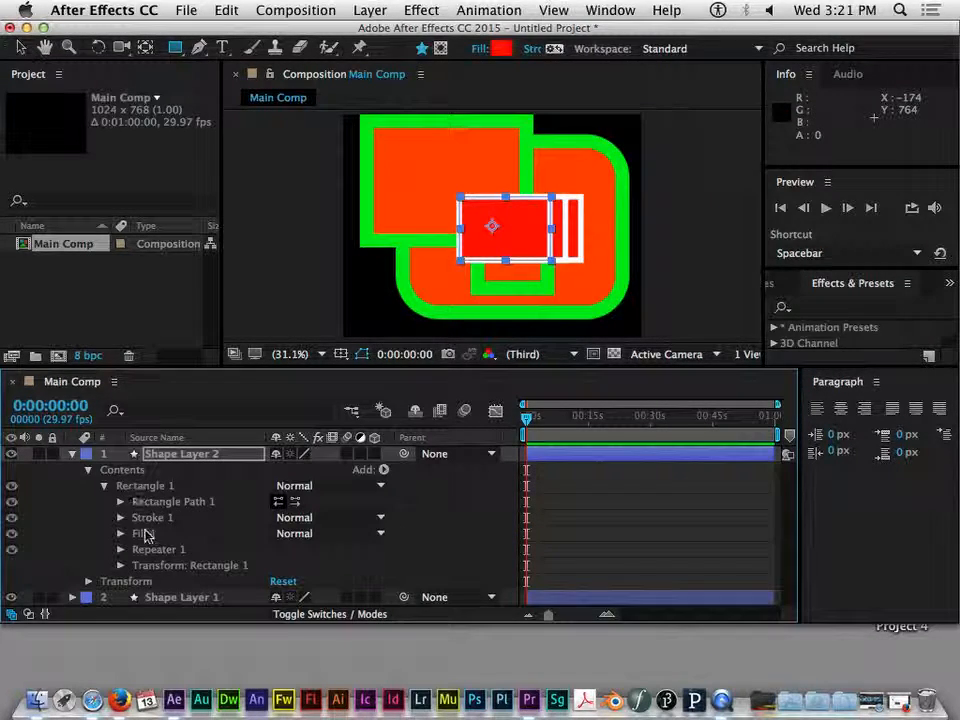
Move Repeater 1 out of the Rectangle 1 group to the layer's contents level
{"action": "left_click", "coordinate": [150, 549]}
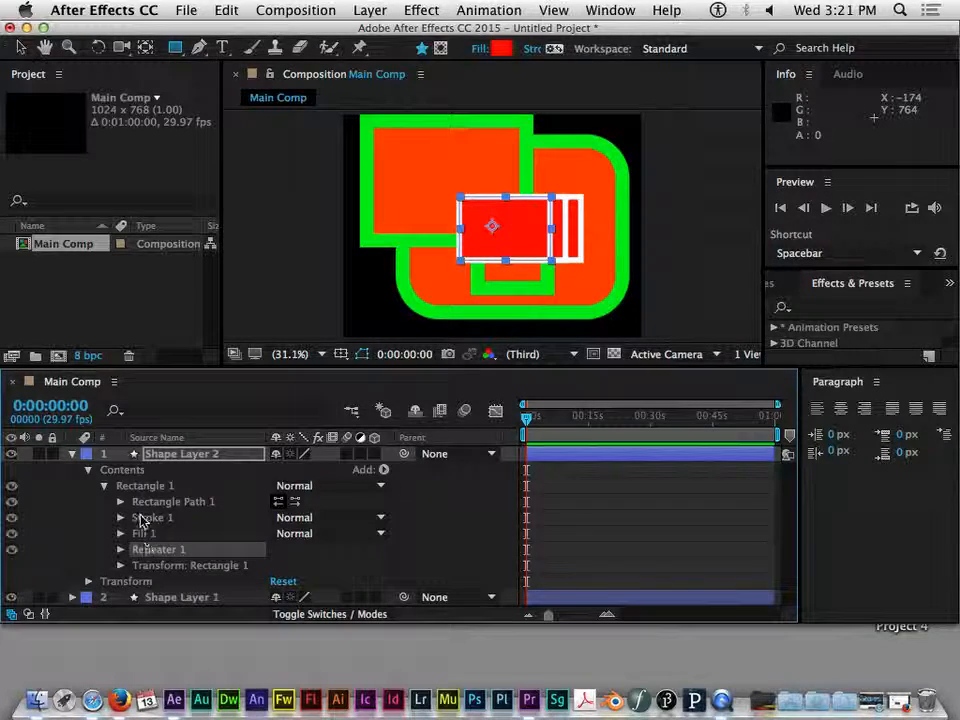
{"action": "mouse_move", "coordinate": [145, 553]}
{"action": "left_mouse_down"}
{"action": "mouse_move", "coordinate": [153, 561]}
{"action": "mouse_move", "coordinate": [146, 551]}
{"action": "left_mouse_up"}
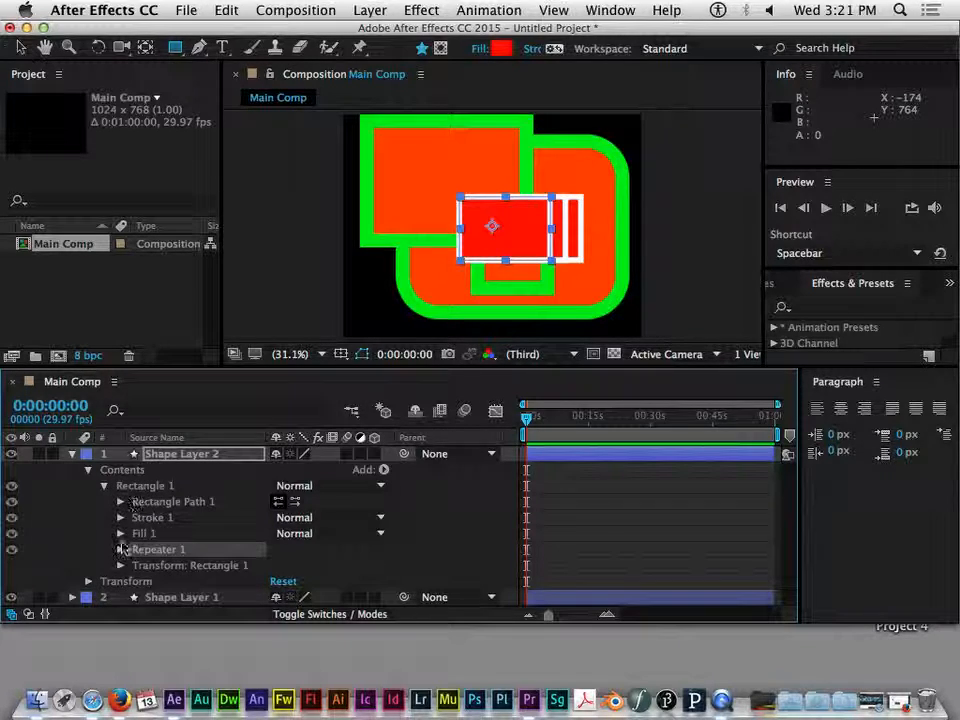
{"action": "left_click_drag", "start_coordinate": [156, 555], "coordinate": [104, 496]}
{"action": "left_click", "coordinate": [105, 486]}
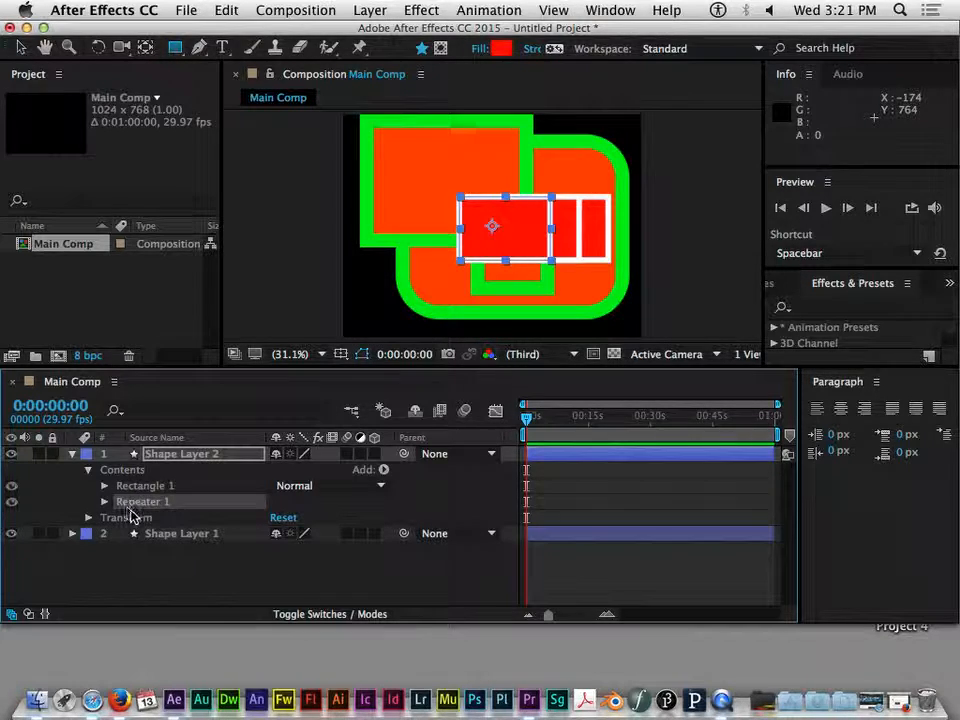
Switch to the Ellipse tool and draw two small ellipses into Shape Layer 2, one upper-left and one lower-left
{"action": "left_click", "coordinate": [144, 486]}
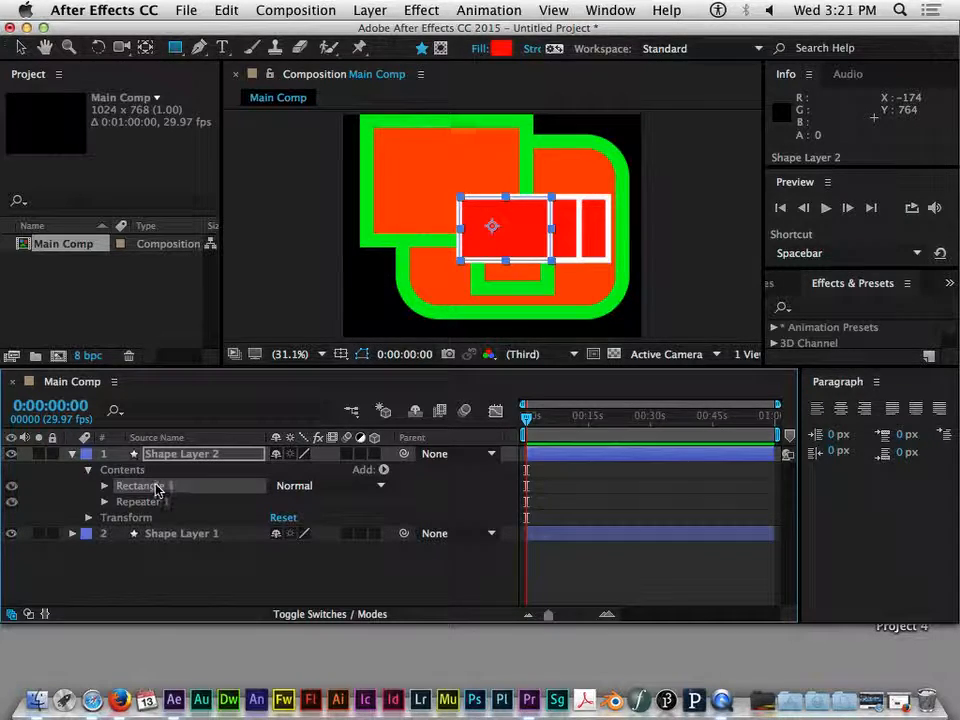
{"action": "left_click", "coordinate": [175, 47]}
{"action": "left_click", "coordinate": [235, 88]}
{"action": "left_click_drag", "start_coordinate": [403, 158], "coordinate": [440, 200]}
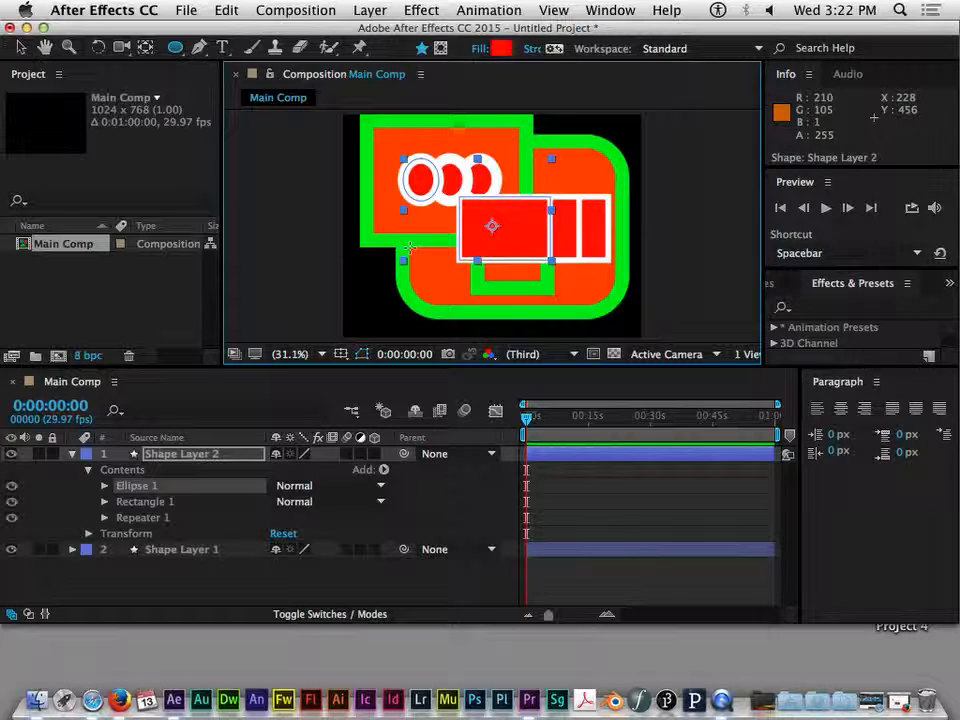
{"action": "mouse_move", "coordinate": [386, 272]}
{"action": "left_mouse_down"}
{"action": "mouse_move", "coordinate": [432, 312]}
{"action": "mouse_move", "coordinate": [418, 316]}
{"action": "mouse_move", "coordinate": [424, 308]}
{"action": "left_mouse_up"}
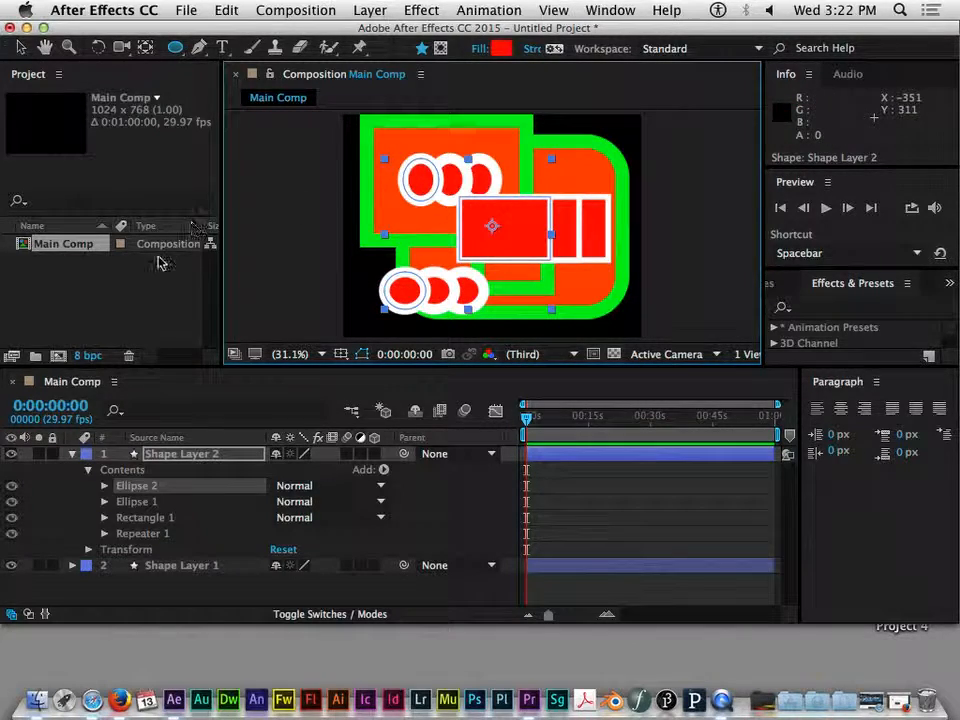
Expand Repeater 1 in Shape Layer 2 and set its Copies to 4
{"action": "left_click", "coordinate": [110, 534]}
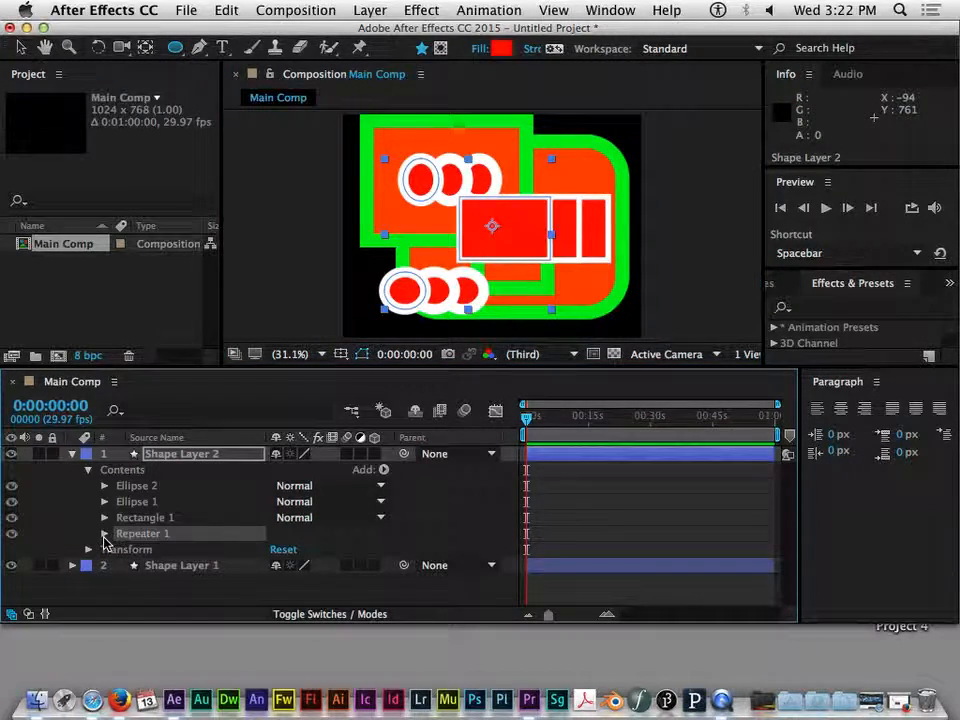
{"action": "left_click", "coordinate": [105, 534]}
{"action": "scroll", "coordinate": [195, 516], "scroll_direction": "down", "scroll_amount": 2}
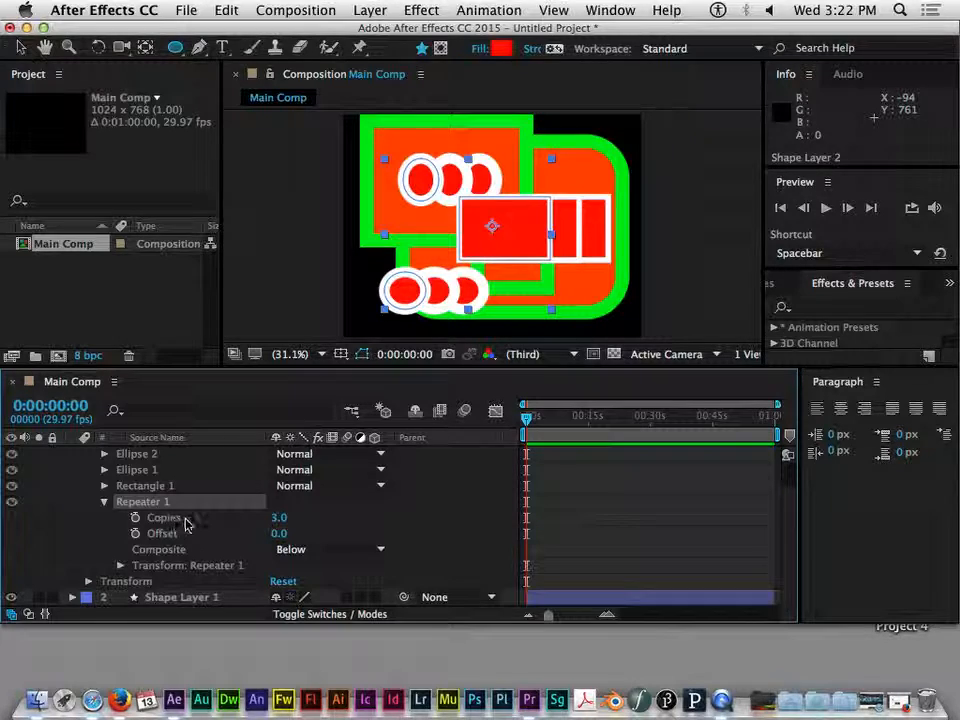
{"action": "left_click", "coordinate": [105, 502]}
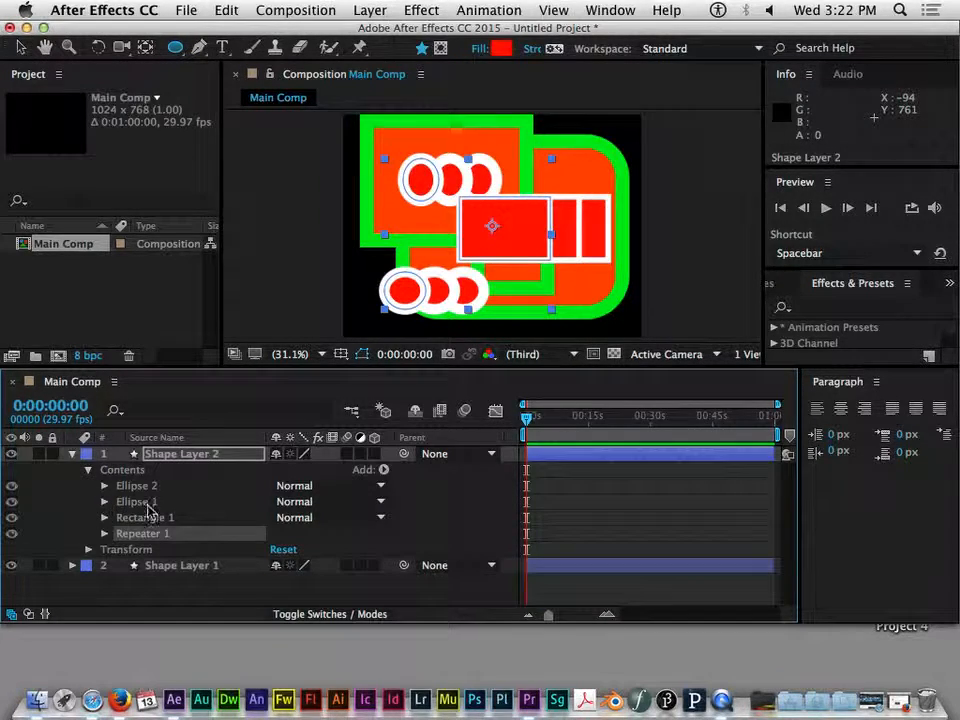
{"action": "left_click", "coordinate": [105, 534]}
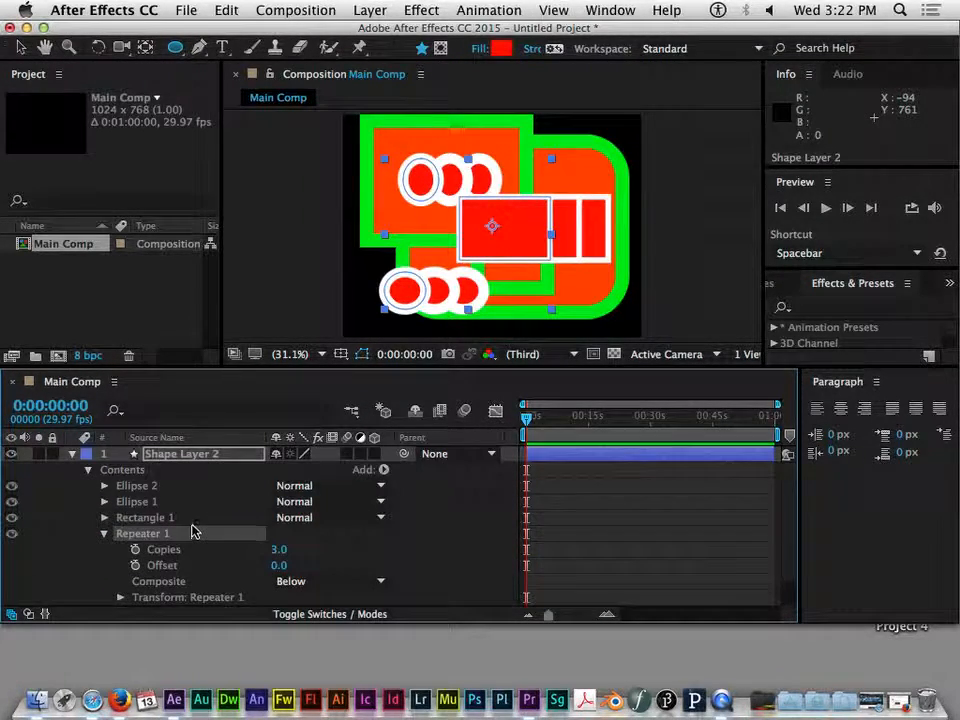
{"action": "scroll", "coordinate": [193, 529], "scroll_direction": "down", "scroll_amount": 1}
{"action": "left_click_drag", "start_coordinate": [280, 538], "coordinate": [283, 538]}
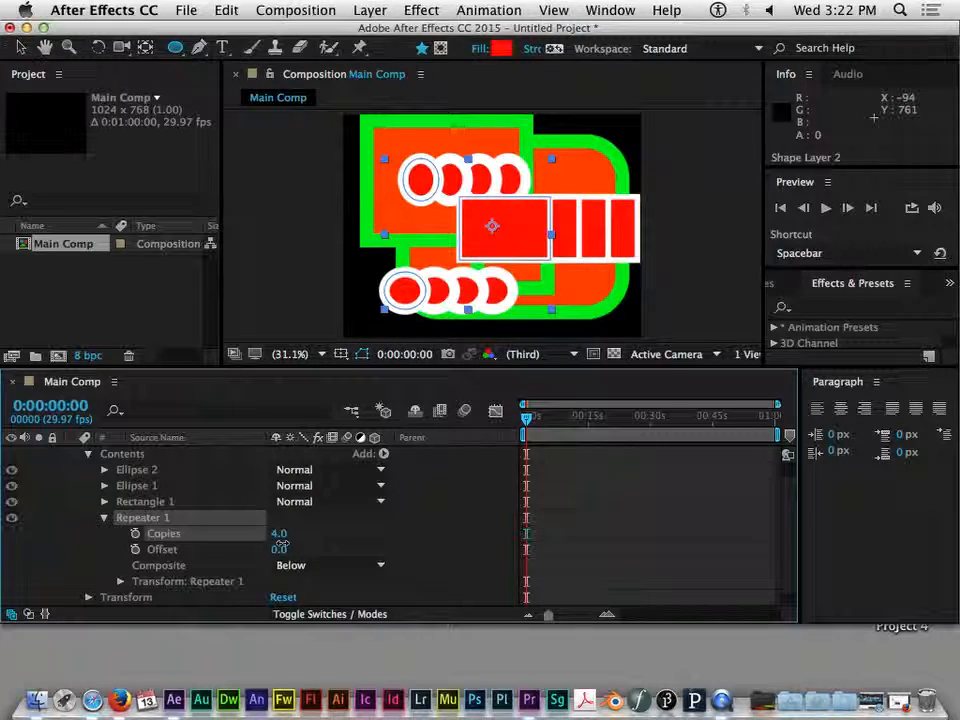
Open the Repeater's transform properties and set its Position to 100, -119
{"action": "scroll", "coordinate": [170, 537], "scroll_direction": "down", "scroll_amount": 1}
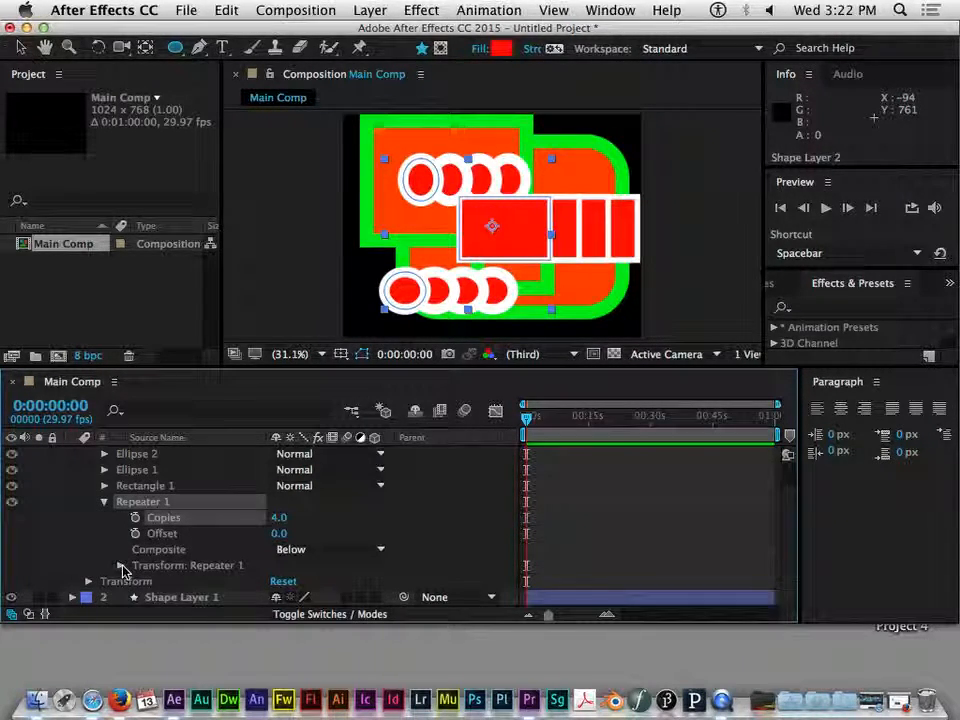
{"action": "left_click", "coordinate": [121, 566]}
{"action": "scroll", "coordinate": [274, 544], "scroll_direction": "down", "scroll_amount": 6}
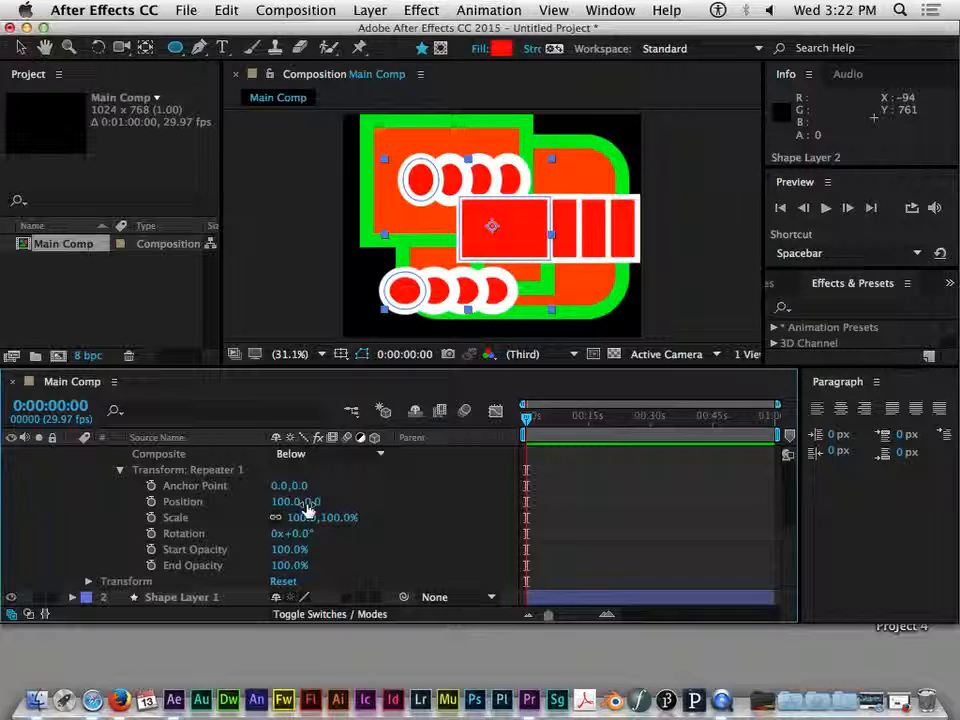
{"action": "left_click_drag", "start_coordinate": [307, 510], "coordinate": [250, 502]}
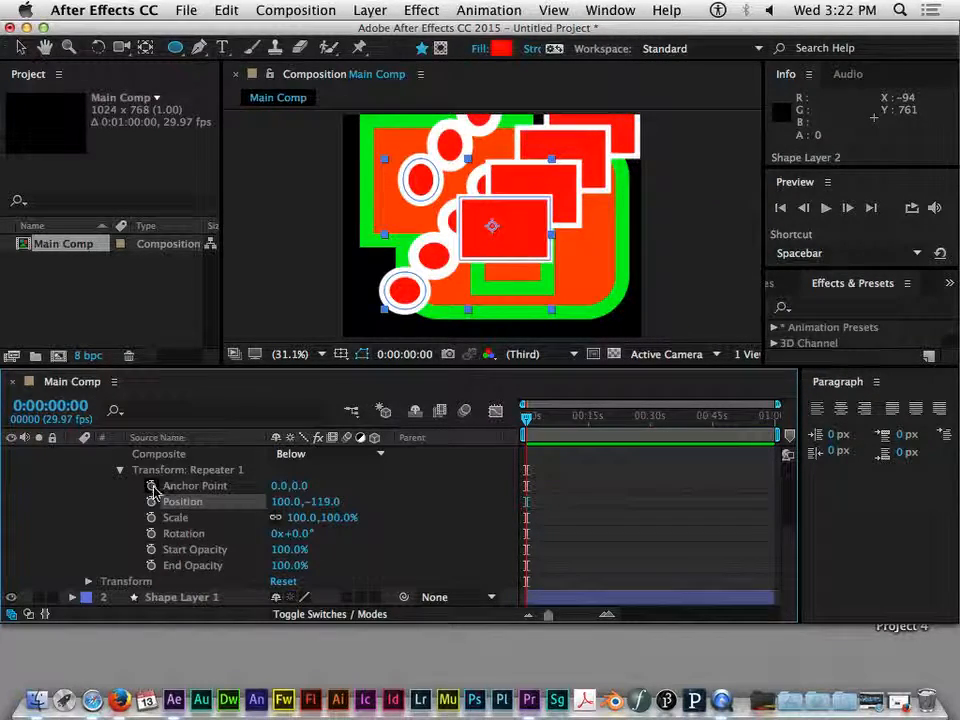
Set the Repeater transform Scale to 60% and Rotation to 9°
{"action": "scroll", "coordinate": [165, 505], "scroll_direction": "up", "scroll_amount": 3}
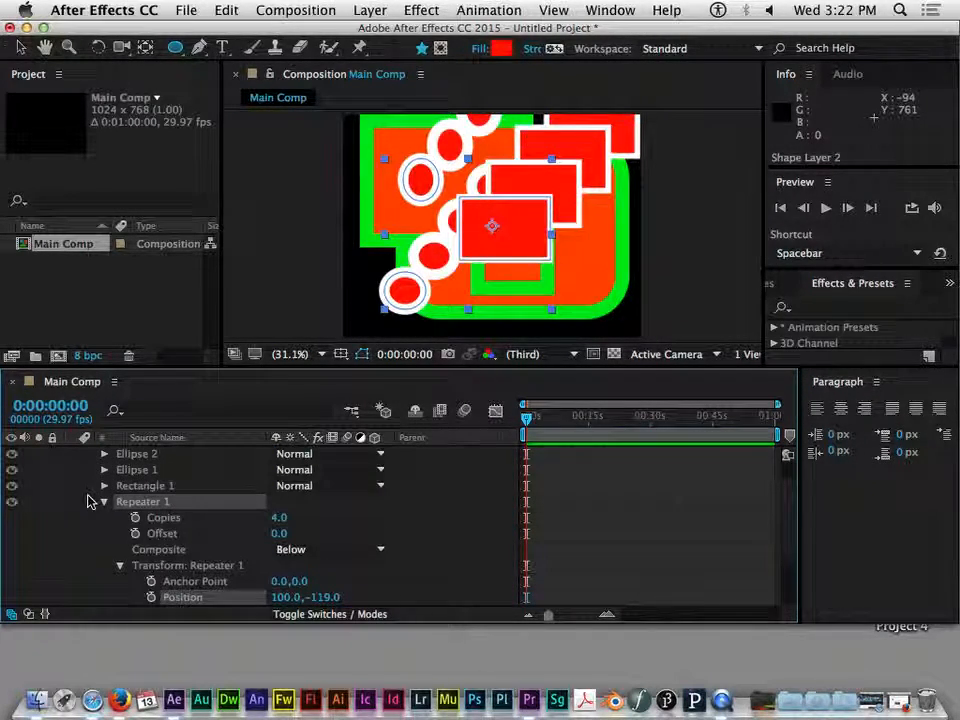
{"action": "scroll", "coordinate": [110, 500], "scroll_direction": "up", "scroll_amount": 1}
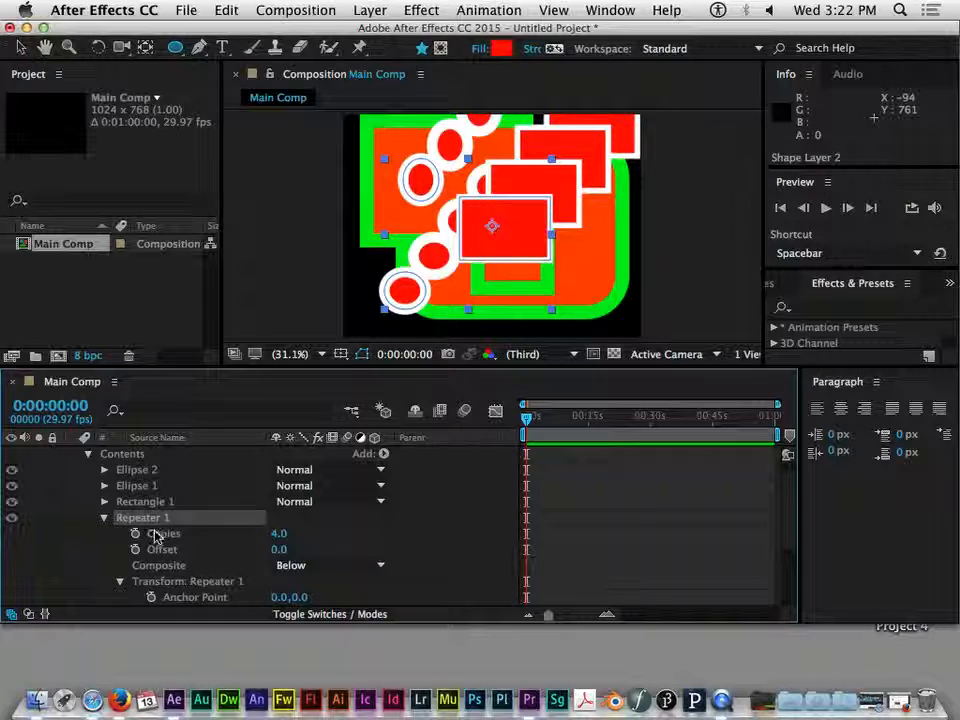
{"action": "scroll", "coordinate": [188, 567], "scroll_direction": "down", "scroll_amount": 5}
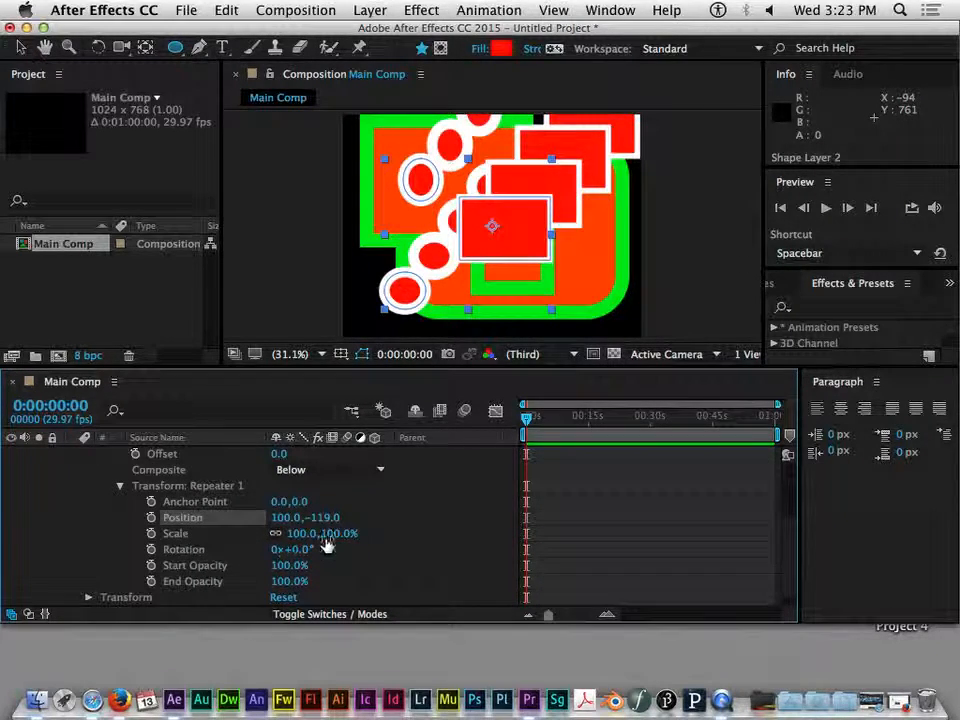
{"action": "left_click_drag", "start_coordinate": [333, 540], "coordinate": [311, 551]}
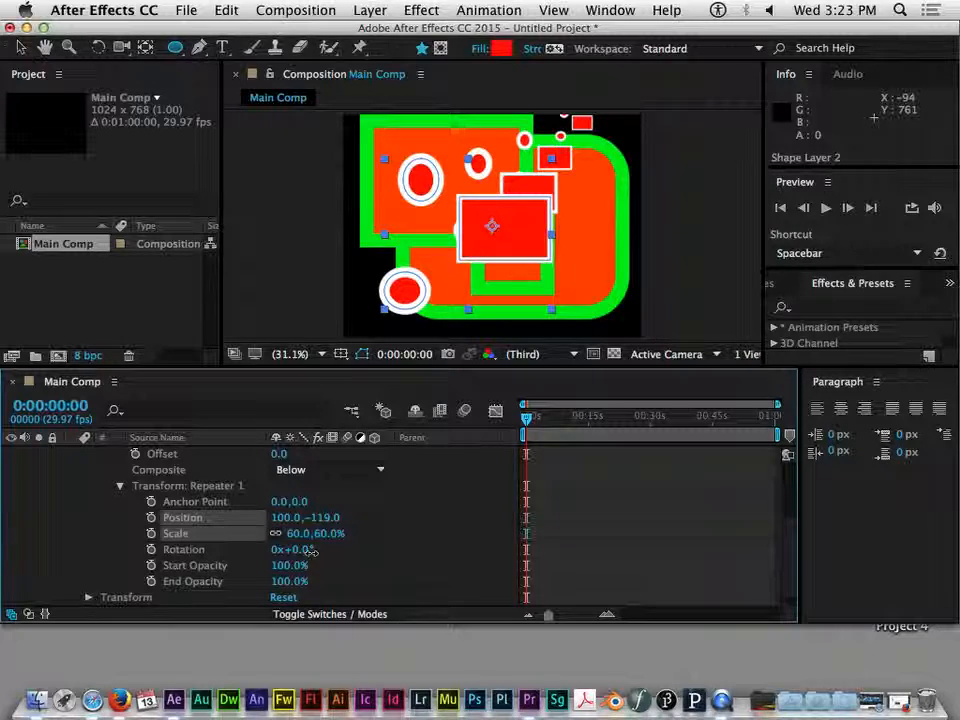
{"action": "mouse_move", "coordinate": [297, 550]}
{"action": "left_mouse_down"}
{"action": "mouse_move", "coordinate": [324, 550]}
{"action": "mouse_move", "coordinate": [297, 550]}
{"action": "mouse_move", "coordinate": [311, 553]}
{"action": "left_mouse_up"}
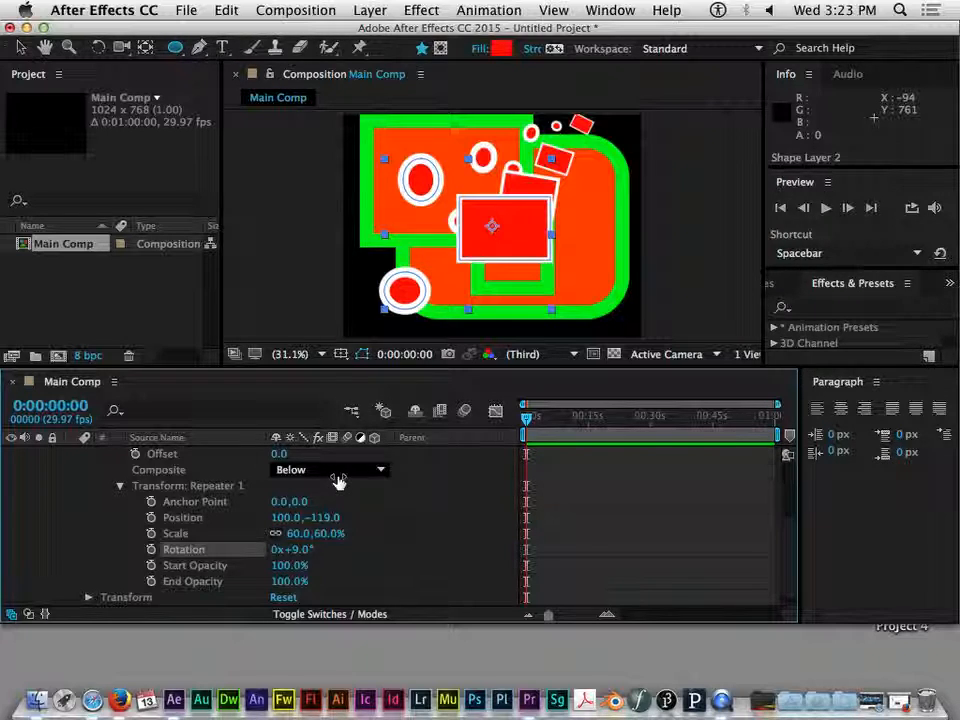
{"action": "scroll", "coordinate": [319, 514], "scroll_direction": "up", "scroll_amount": 5}
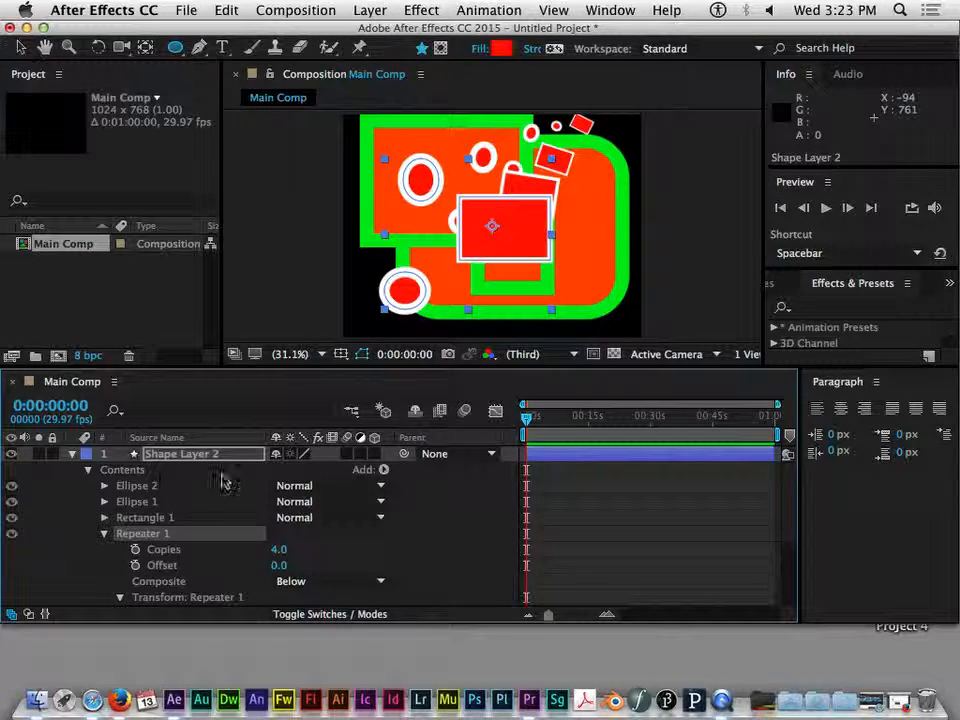
{"action": "left_click", "coordinate": [130, 469]}
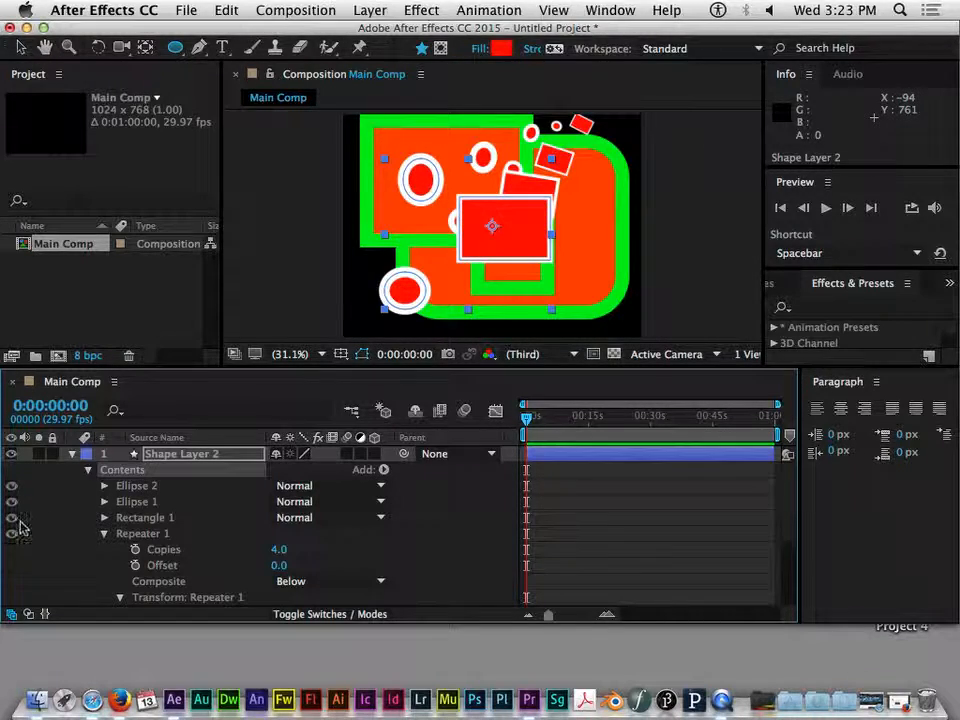
{"action": "left_click", "coordinate": [104, 533]}
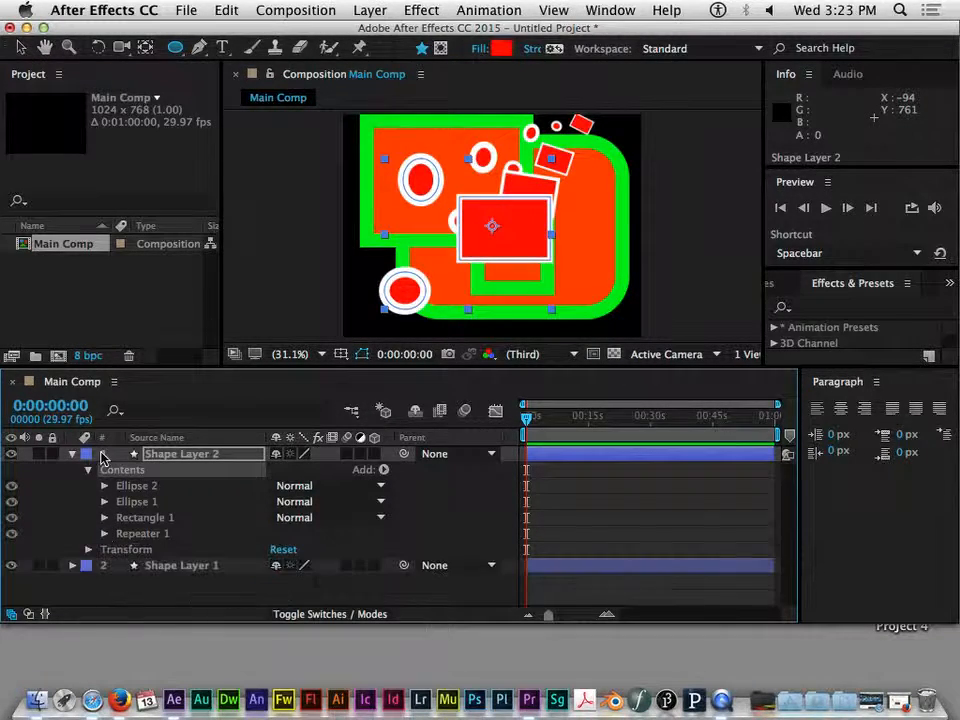
{"action": "left_click", "coordinate": [384, 469]}
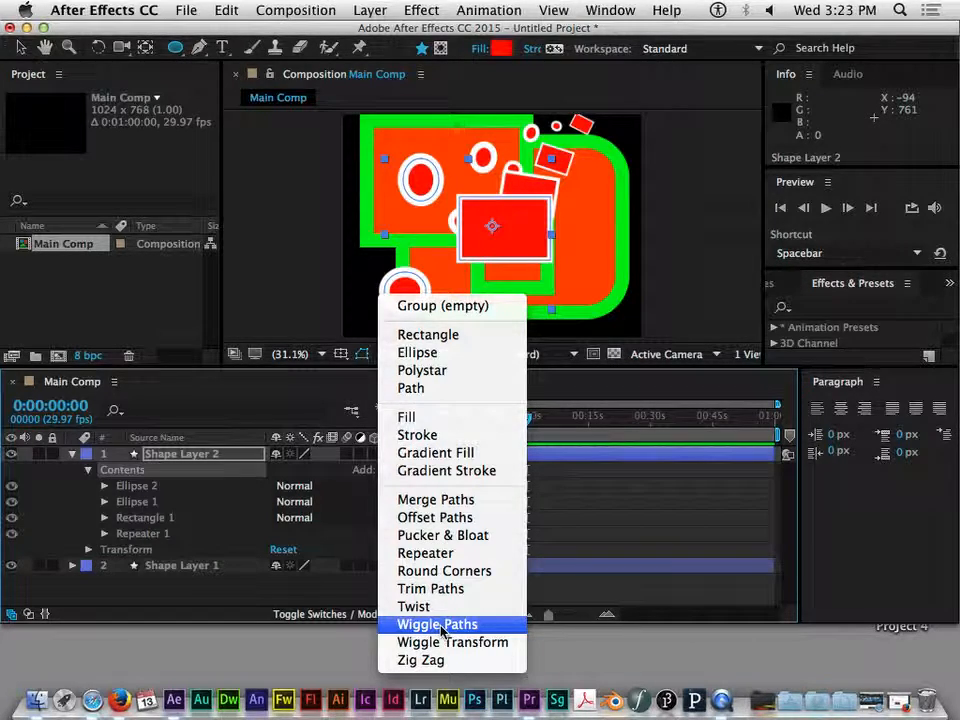
{"action": "left_click", "coordinate": [313, 402]}
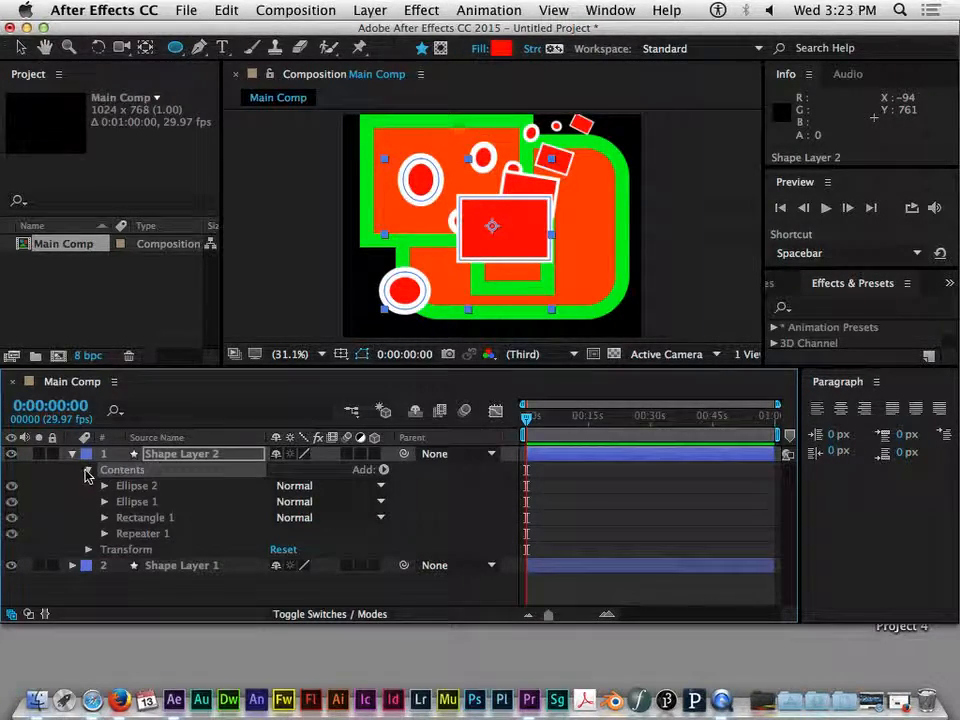
{"action": "left_click", "coordinate": [88, 470]}
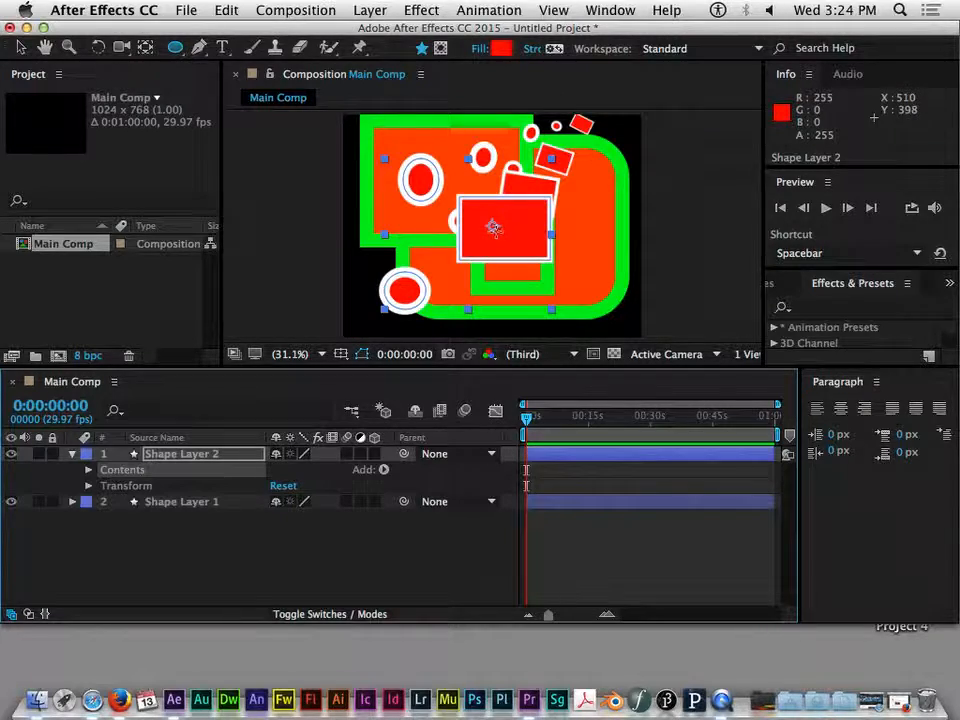
Change Shape Layer 2's fill color to blue, 0000FF
{"action": "left_click_drag", "start_coordinate": [810, 32], "coordinate": [746, 27]}
{"action": "left_click_drag", "start_coordinate": [895, 52], "coordinate": [955, 41]}
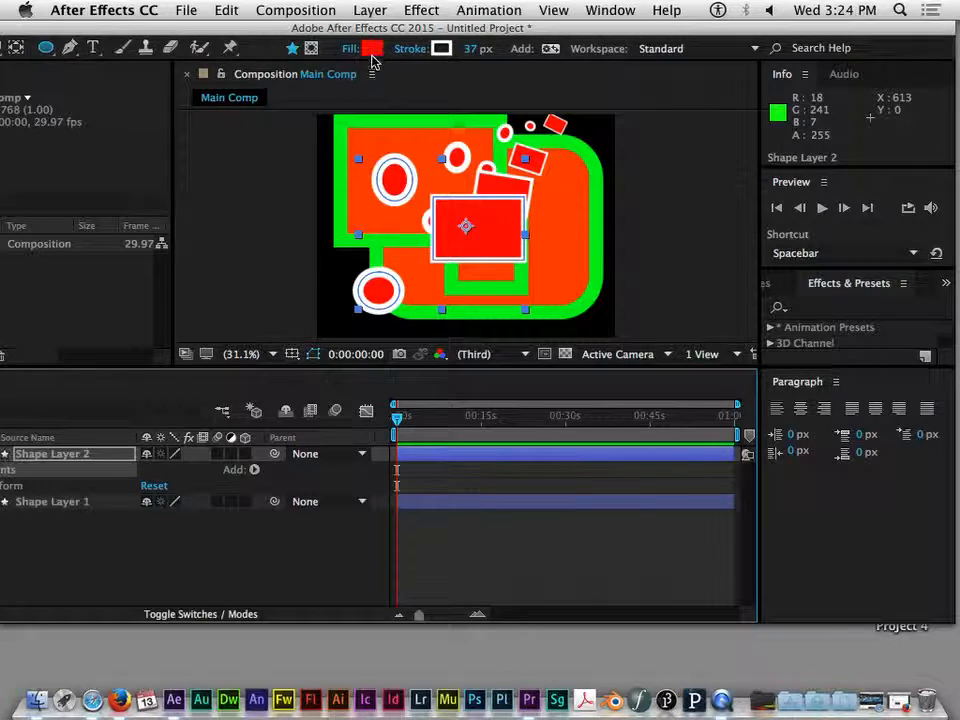
{"action": "left_click", "coordinate": [372, 56]}
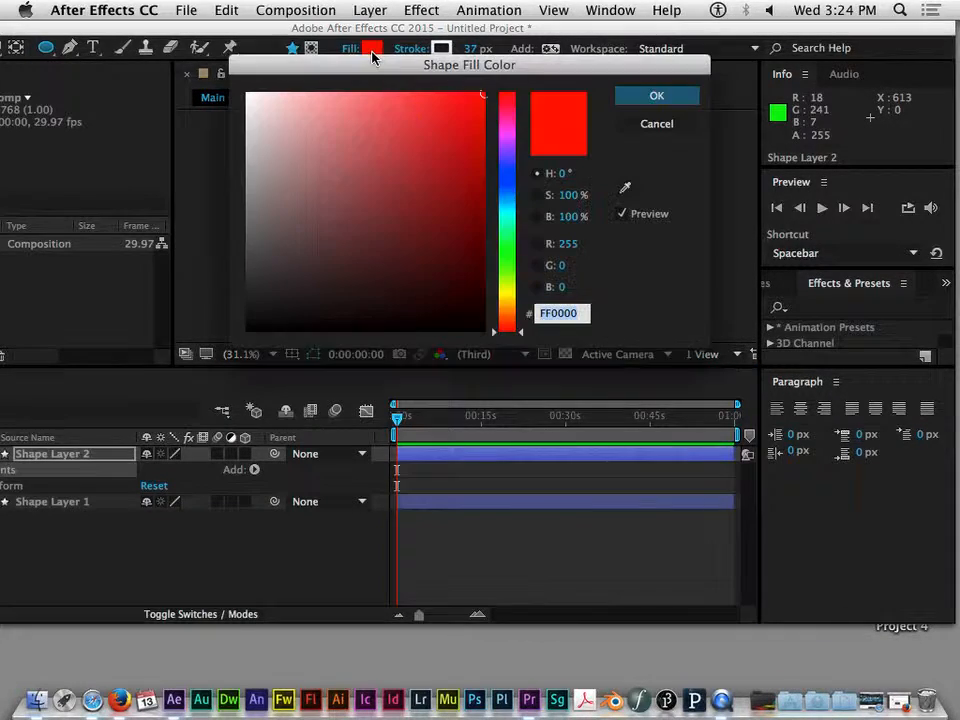
{"action": "left_click", "coordinate": [503, 177]}
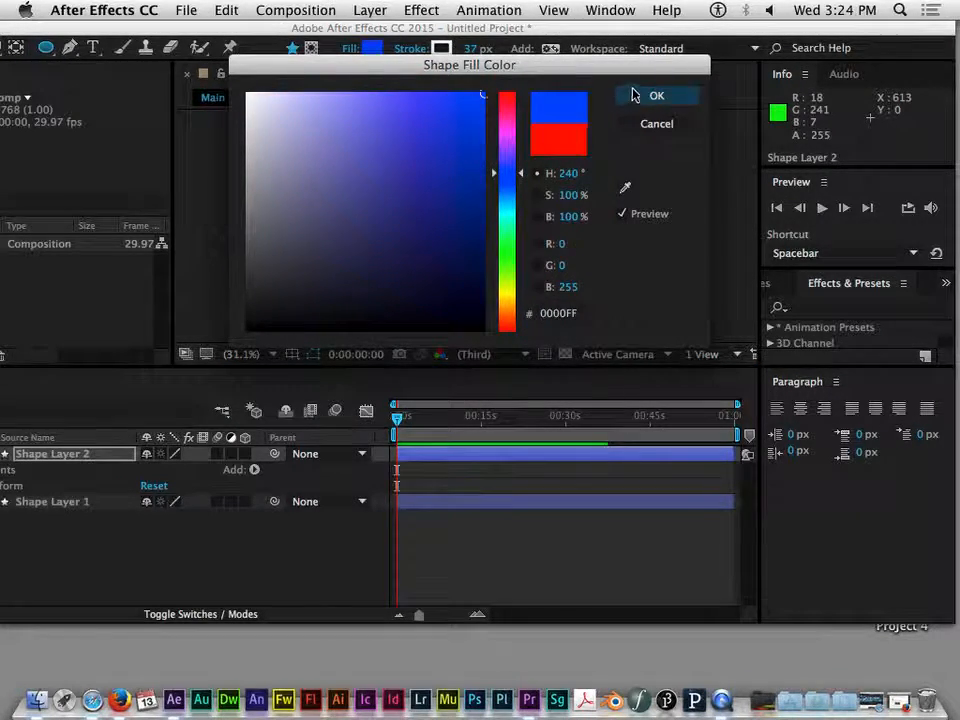
{"action": "left_click", "coordinate": [630, 95]}
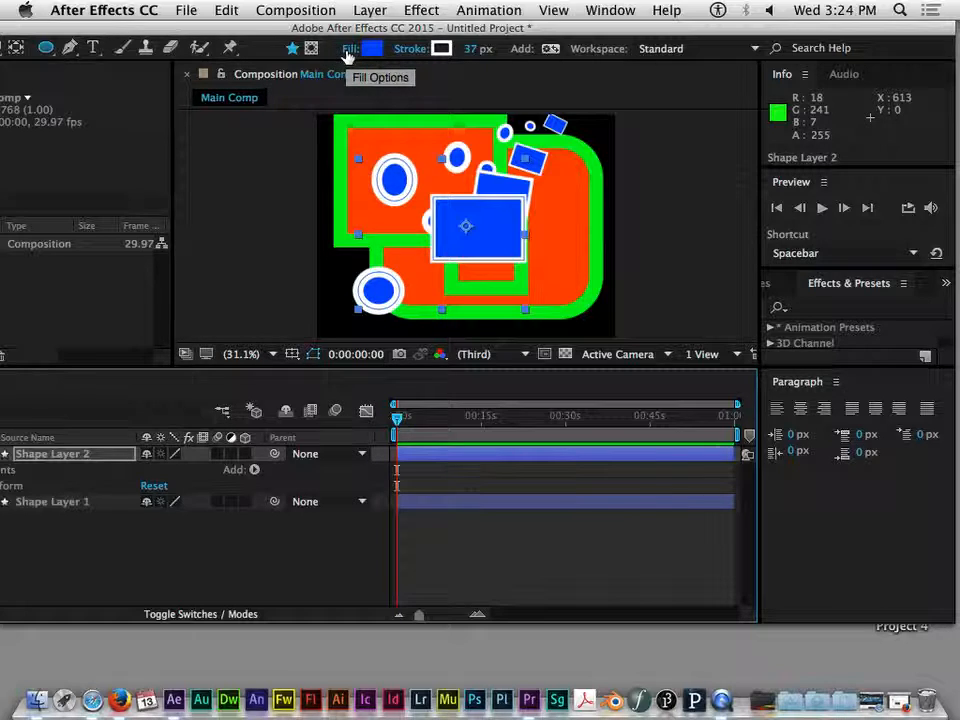
Try the None, Linear Gradient and Radial Gradient fill options for Shape Layer 2, keeping Solid Color
{"action": "left_click", "coordinate": [349, 48]}
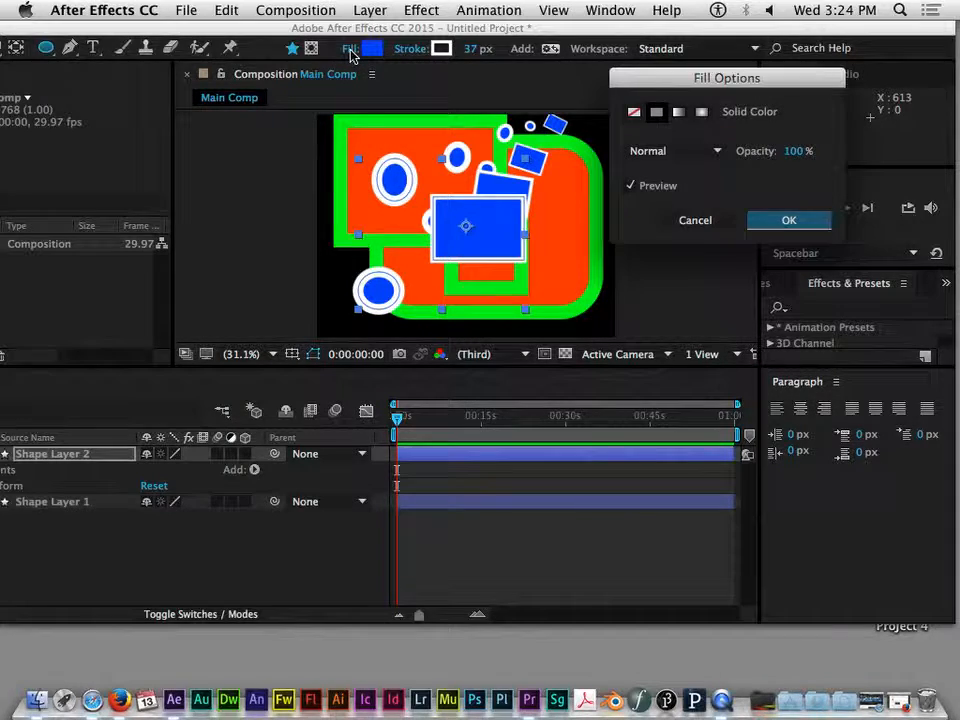
{"action": "left_click_drag", "start_coordinate": [660, 79], "coordinate": [437, 126]}
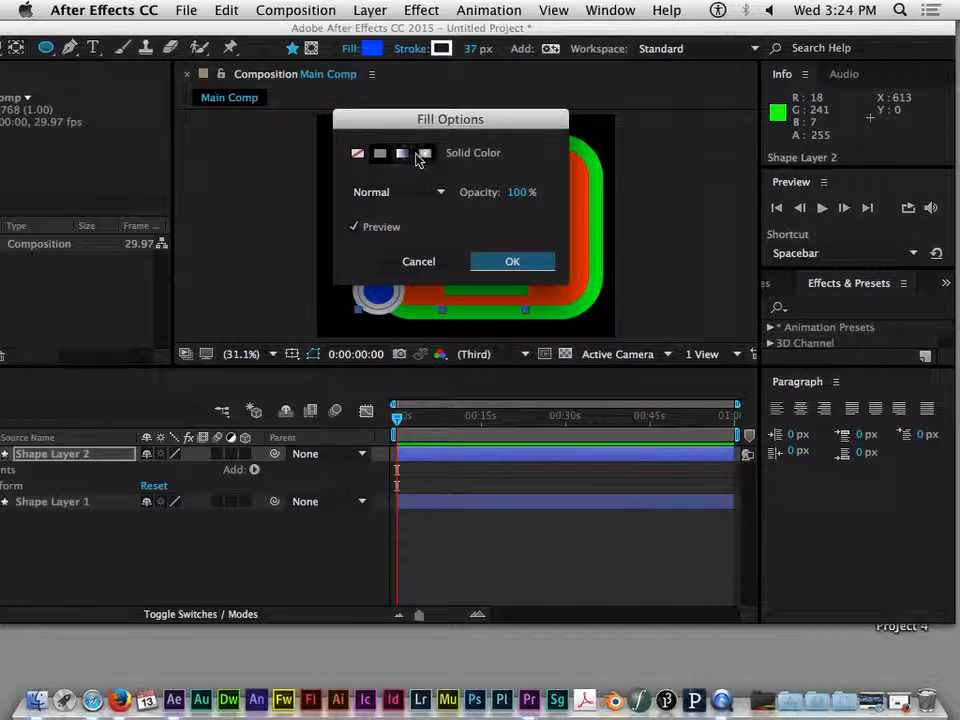
{"action": "left_click", "coordinate": [358, 156]}
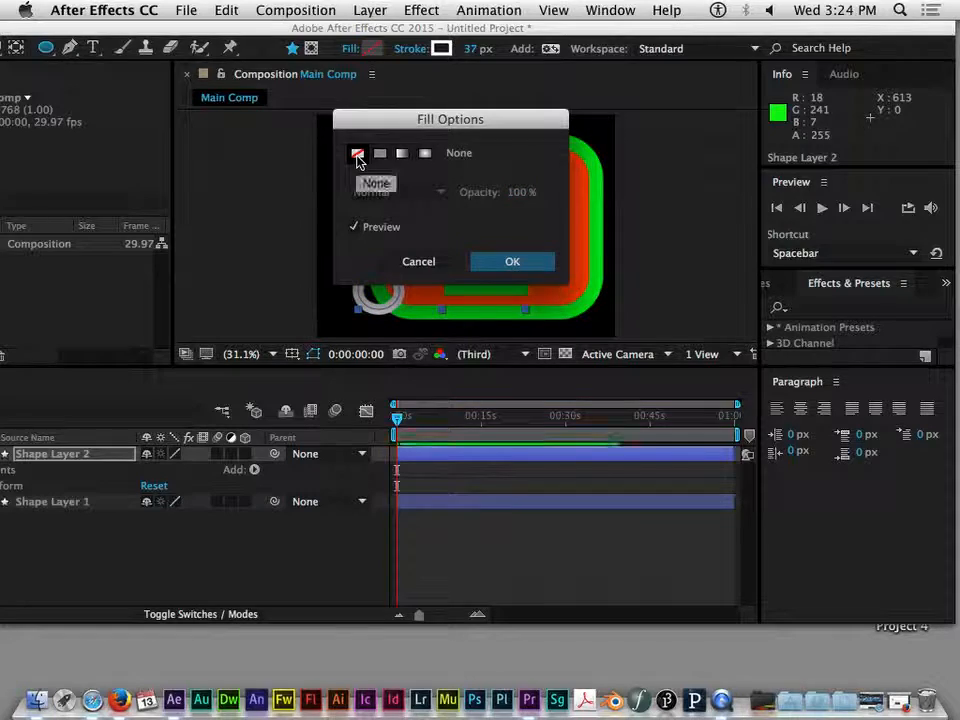
{"action": "left_click_drag", "start_coordinate": [392, 124], "coordinate": [606, 97]}
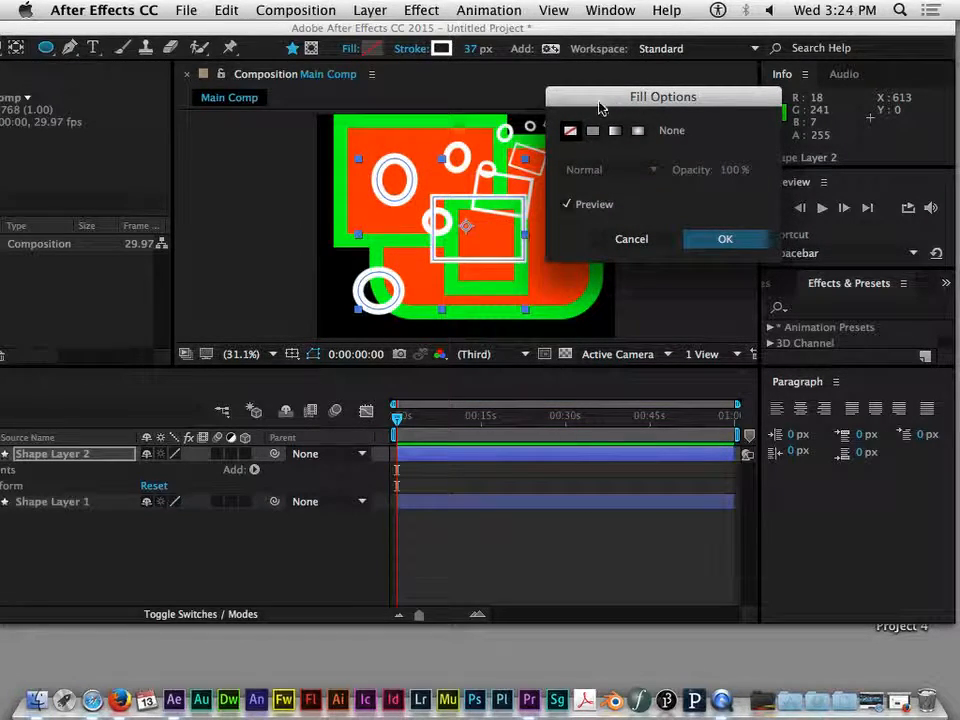
{"action": "left_click", "coordinate": [591, 133]}
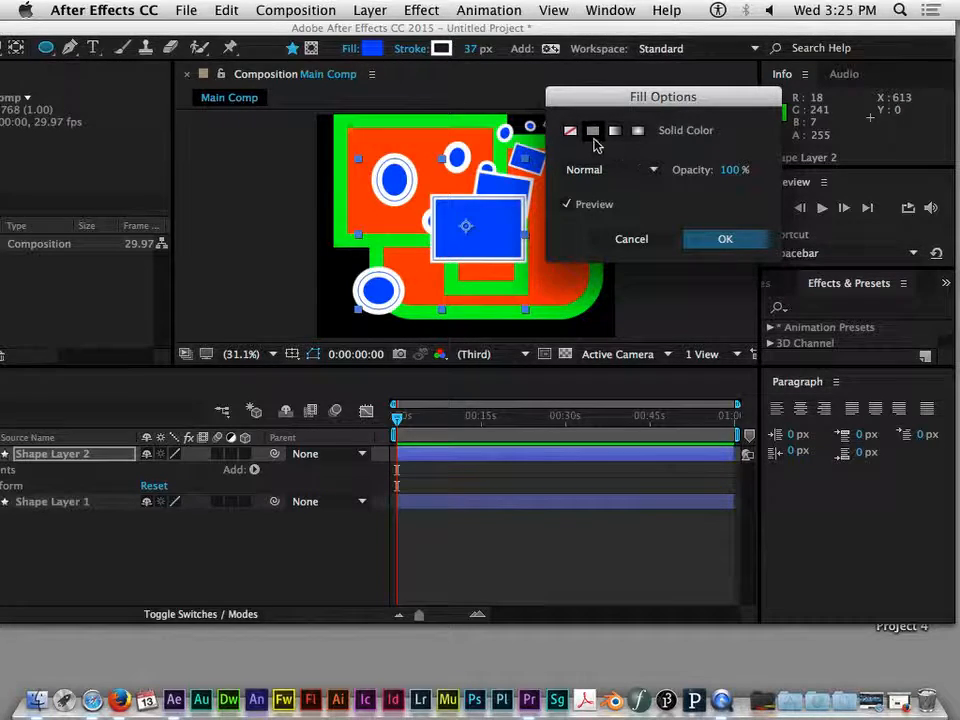
{"action": "left_click", "coordinate": [615, 133]}
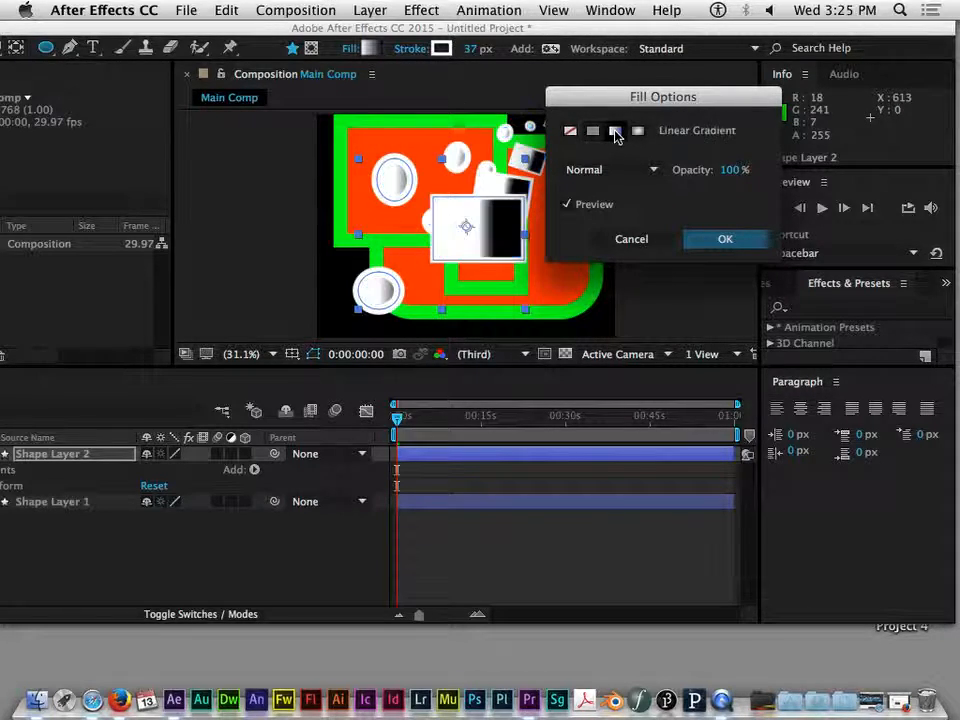
{"action": "left_click_drag", "start_coordinate": [605, 105], "coordinate": [659, 106]}
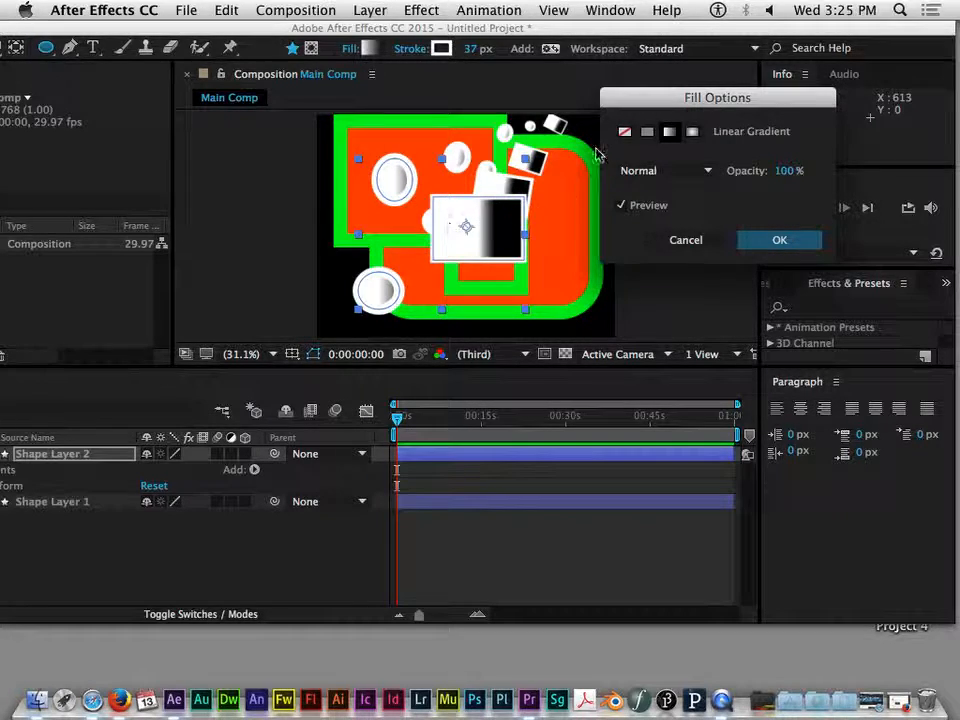
{"action": "left_click", "coordinate": [692, 131]}
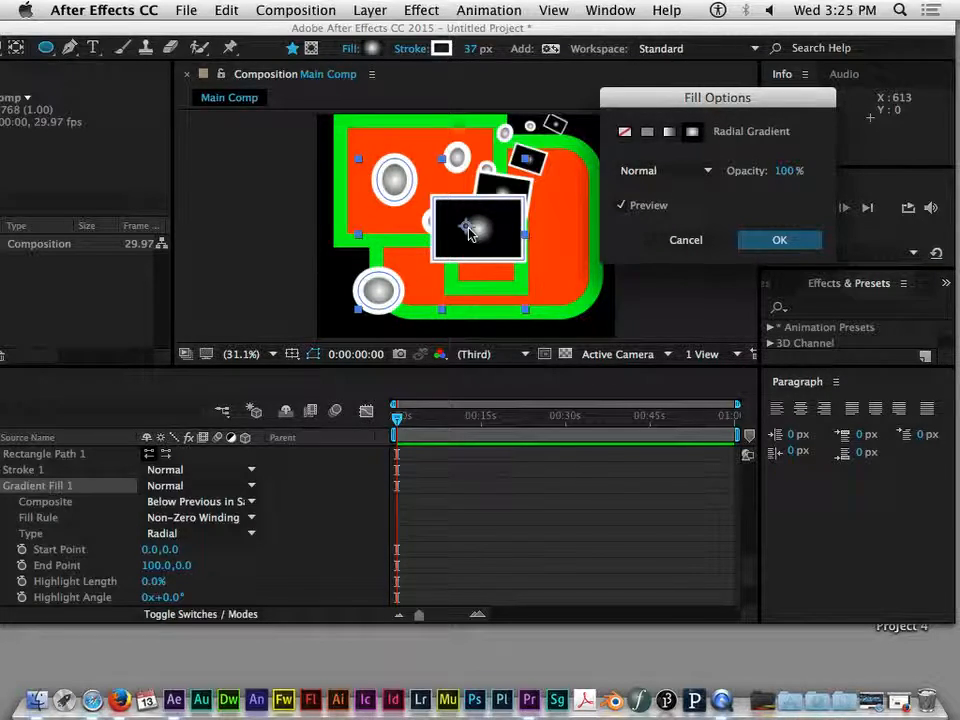
{"action": "left_click", "coordinate": [646, 133]}
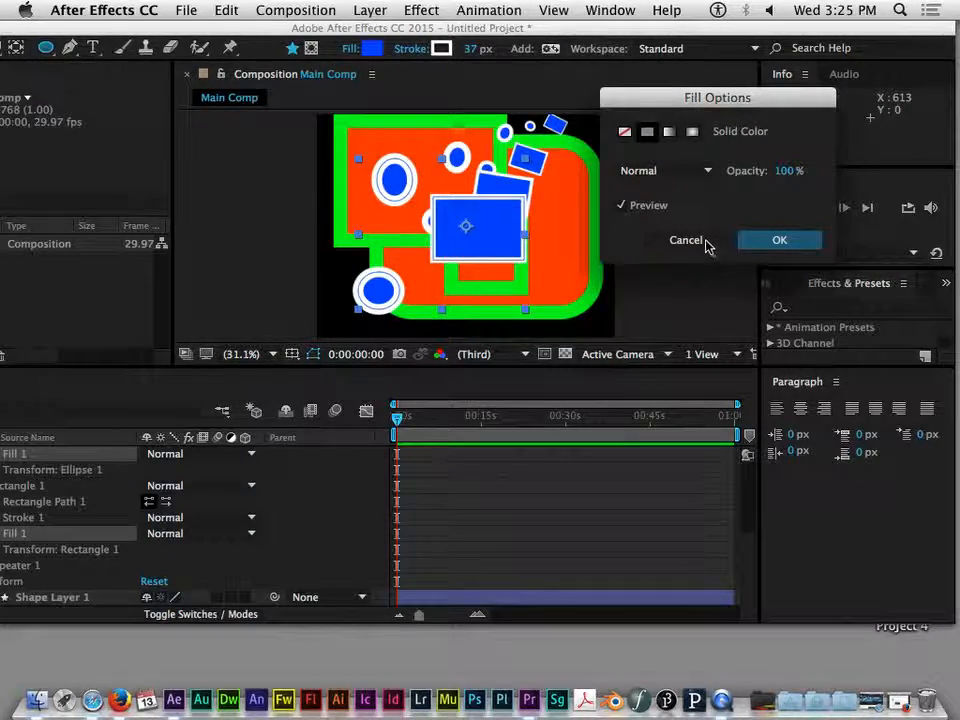
{"action": "left_click", "coordinate": [779, 240]}
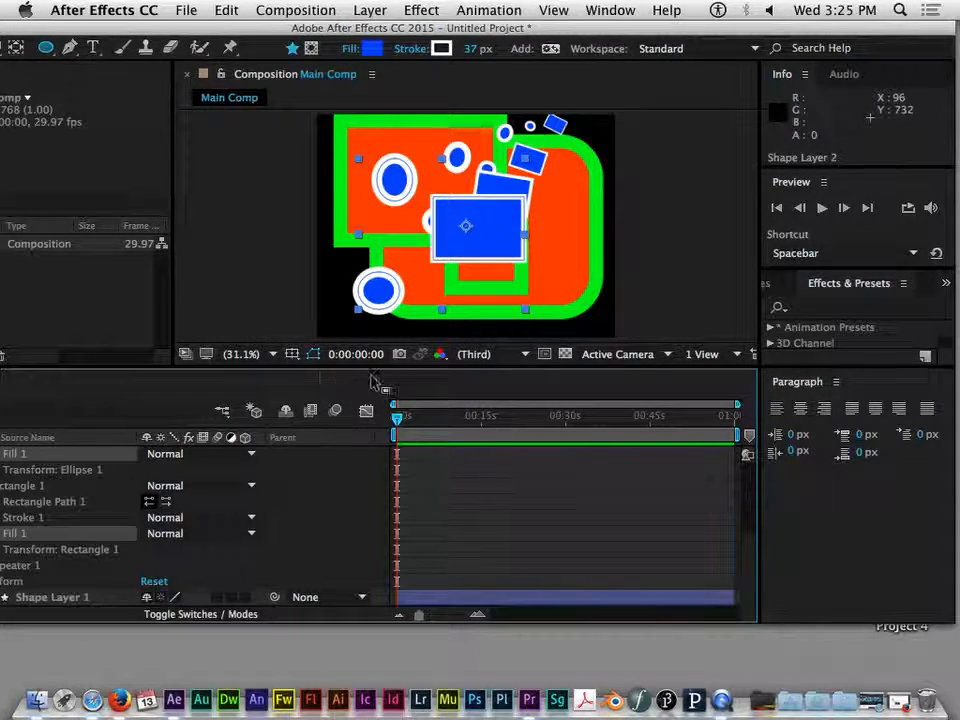
Move the application window back and maximize it
{"action": "left_click_drag", "start_coordinate": [385, 33], "coordinate": [530, 33]}
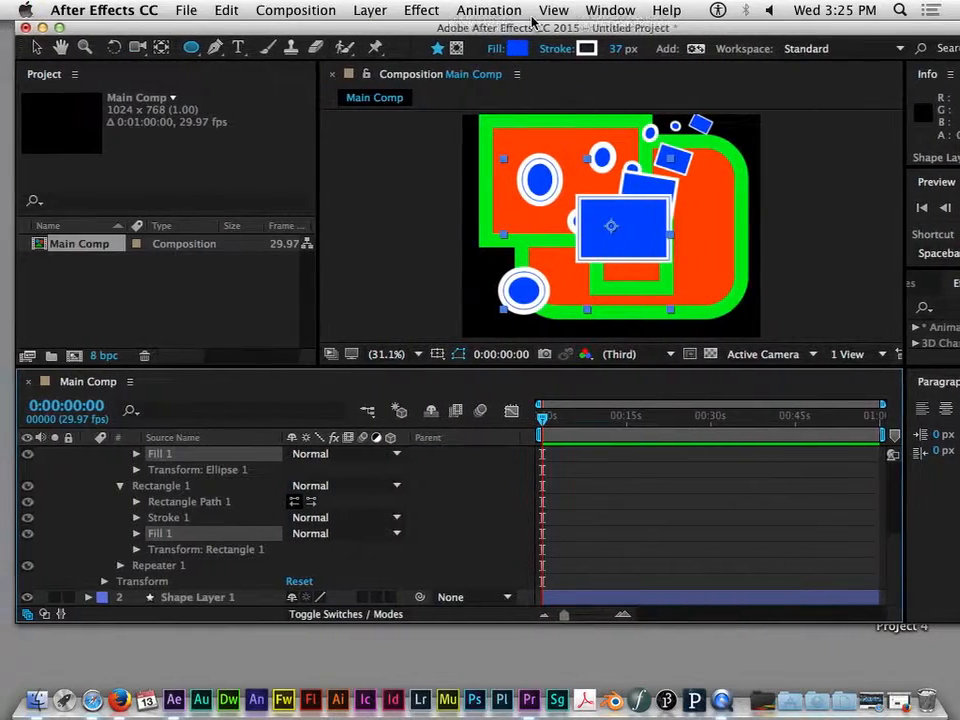
{"action": "left_click", "coordinate": [59, 27]}
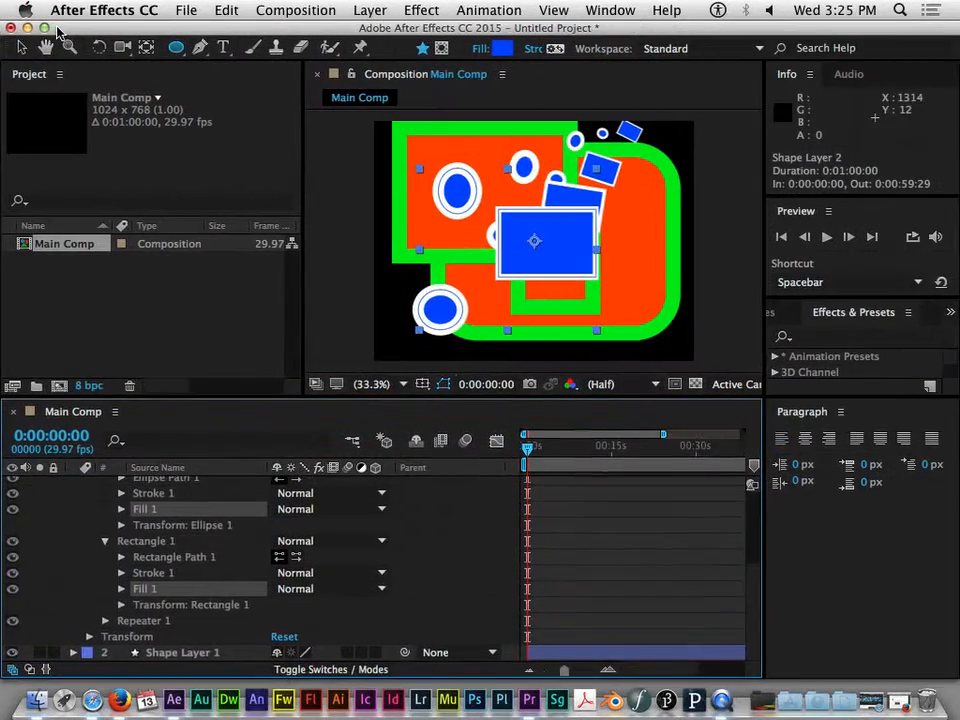
Collapse Shape Layer 2's properties and deselect all layers
{"action": "scroll", "coordinate": [110, 509], "scroll_direction": "up", "scroll_amount": 4}
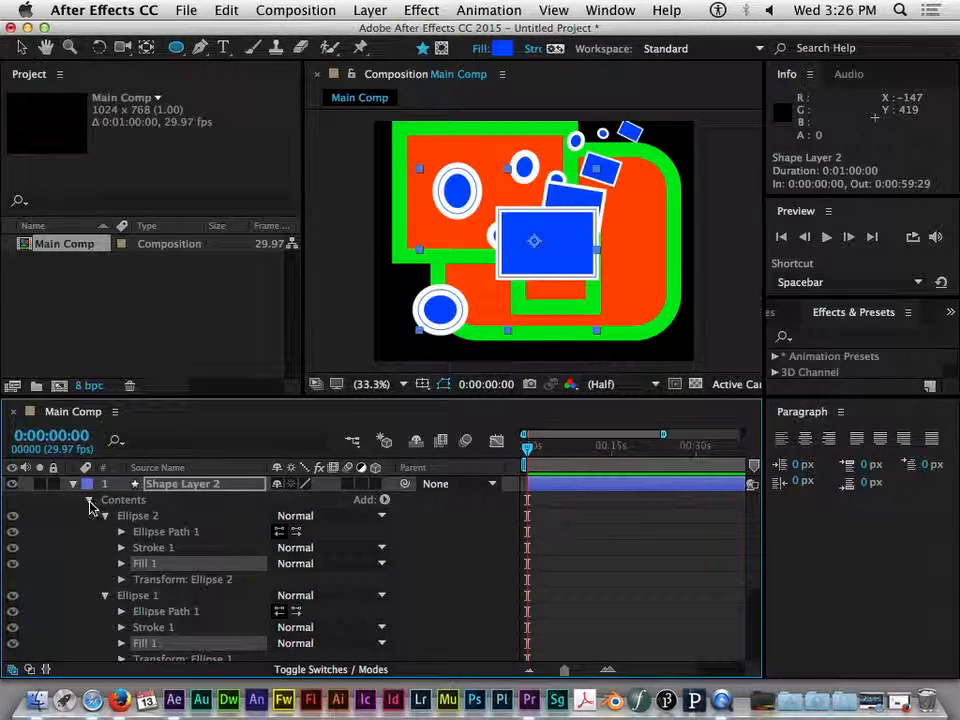
{"action": "left_click", "coordinate": [73, 484]}
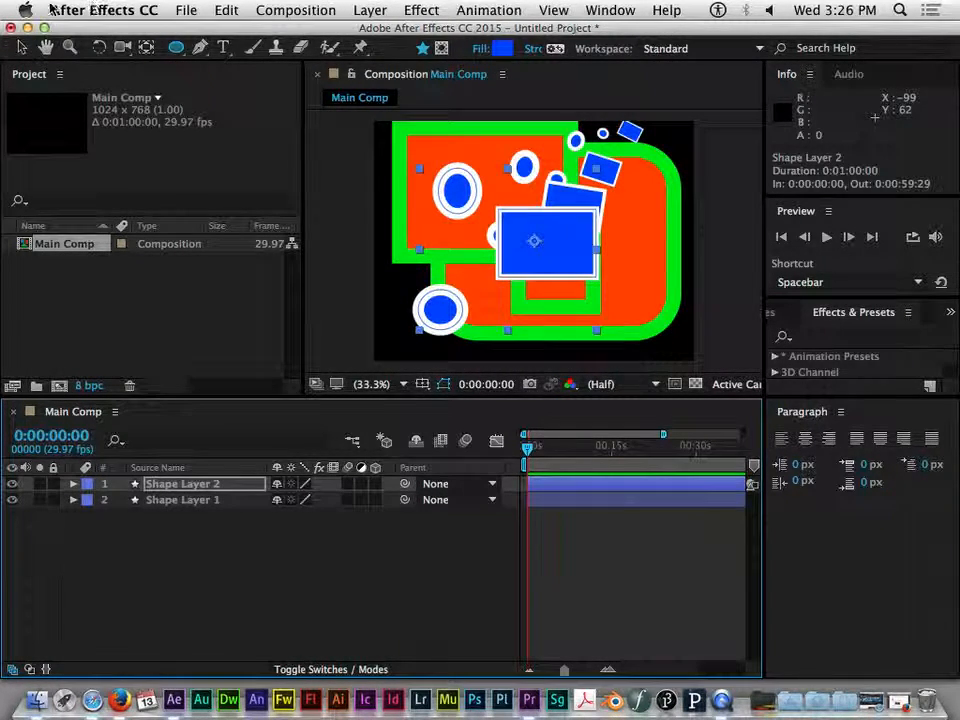
{"action": "left_click", "coordinate": [220, 527]}
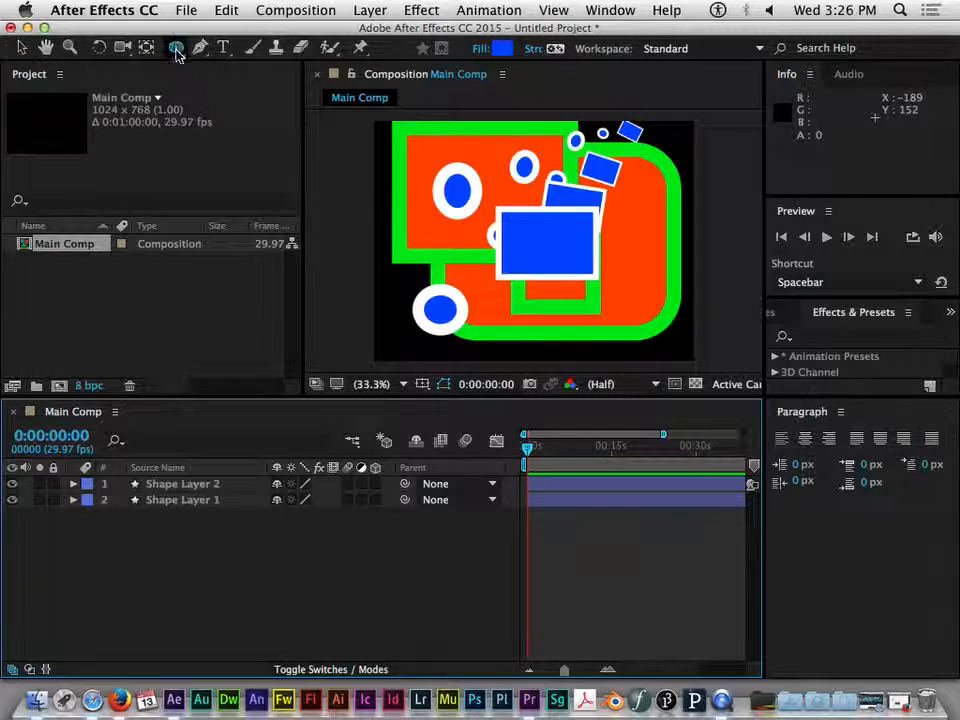
Draw a star shape with the Star tool over the center of the composition
{"action": "left_click_drag", "start_coordinate": [176, 54], "coordinate": [257, 137]}
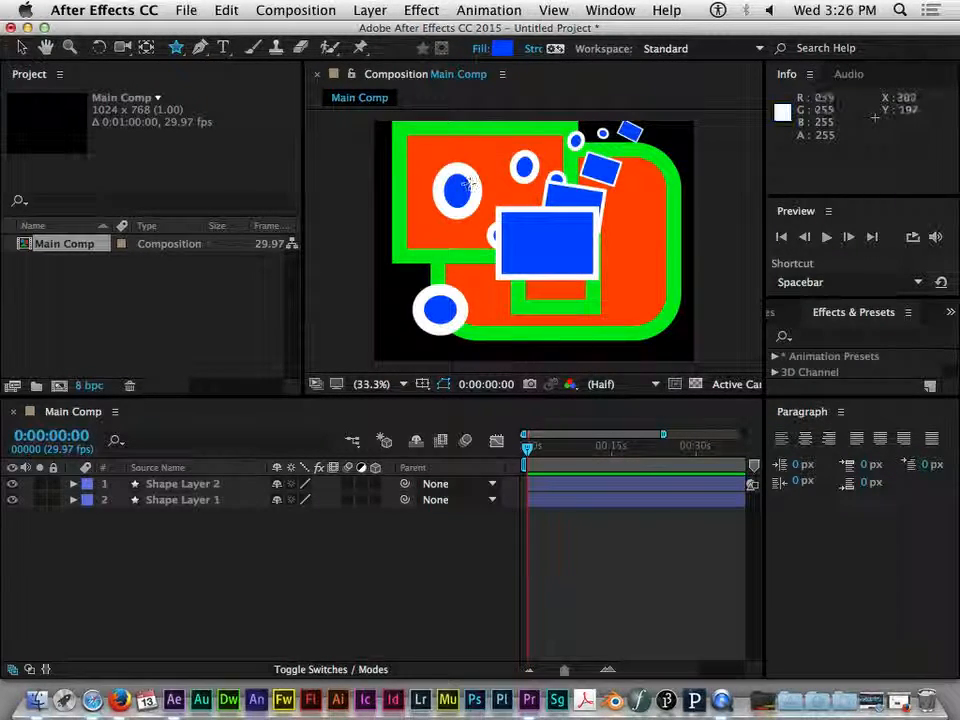
{"action": "left_click_drag", "start_coordinate": [509, 210], "coordinate": [585, 303]}
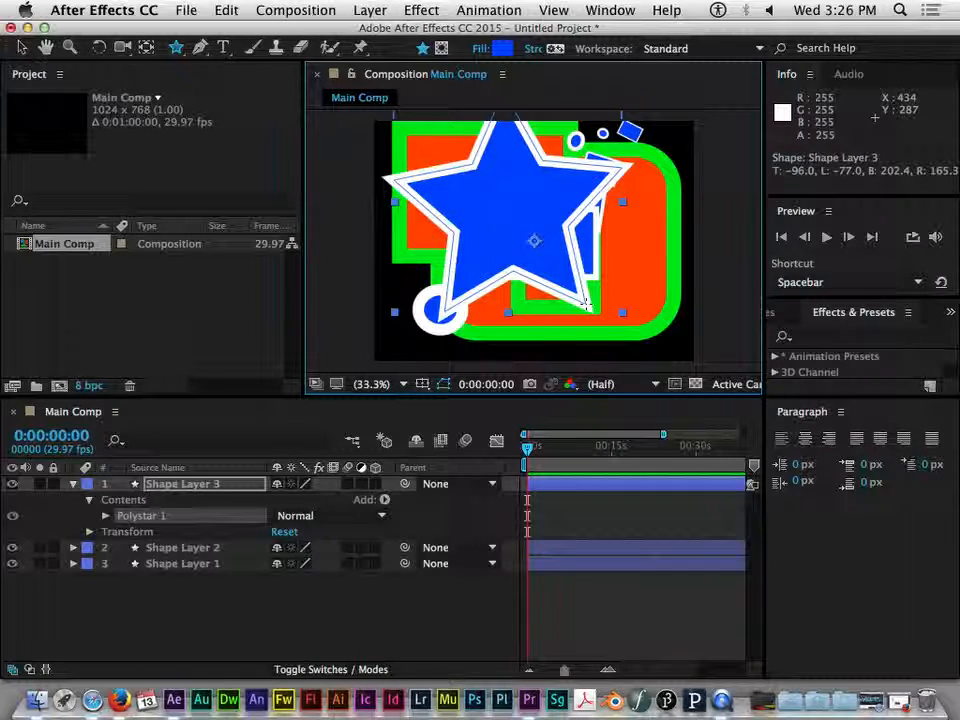
{"action": "left_click_drag", "start_coordinate": [585, 303], "coordinate": [537, 242]}
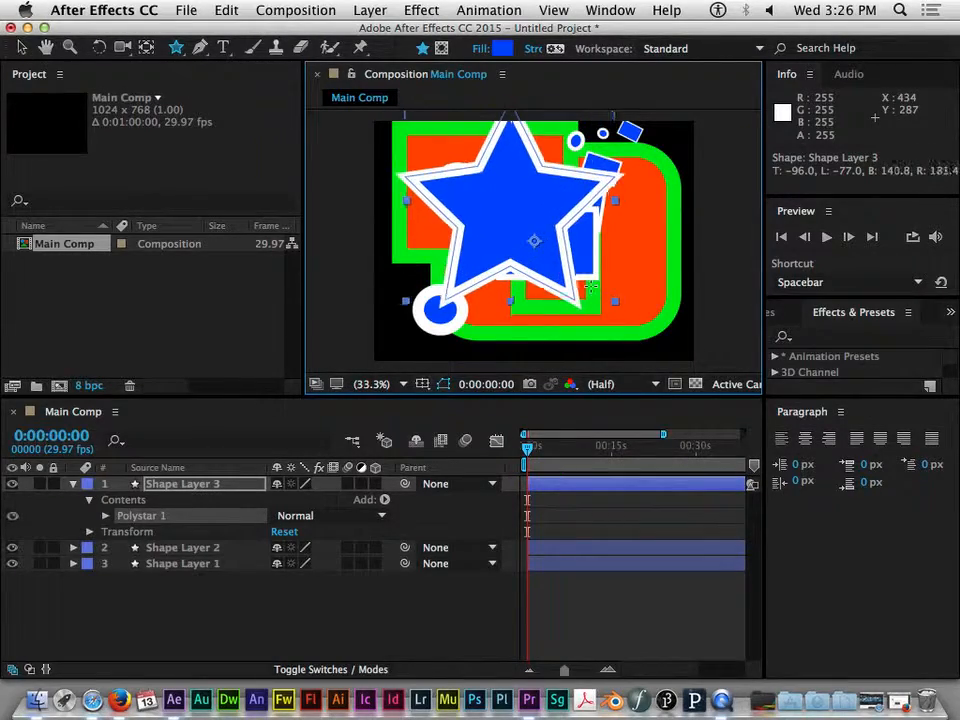
{"action": "left_click_drag", "start_coordinate": [586, 270], "coordinate": [594, 282]}
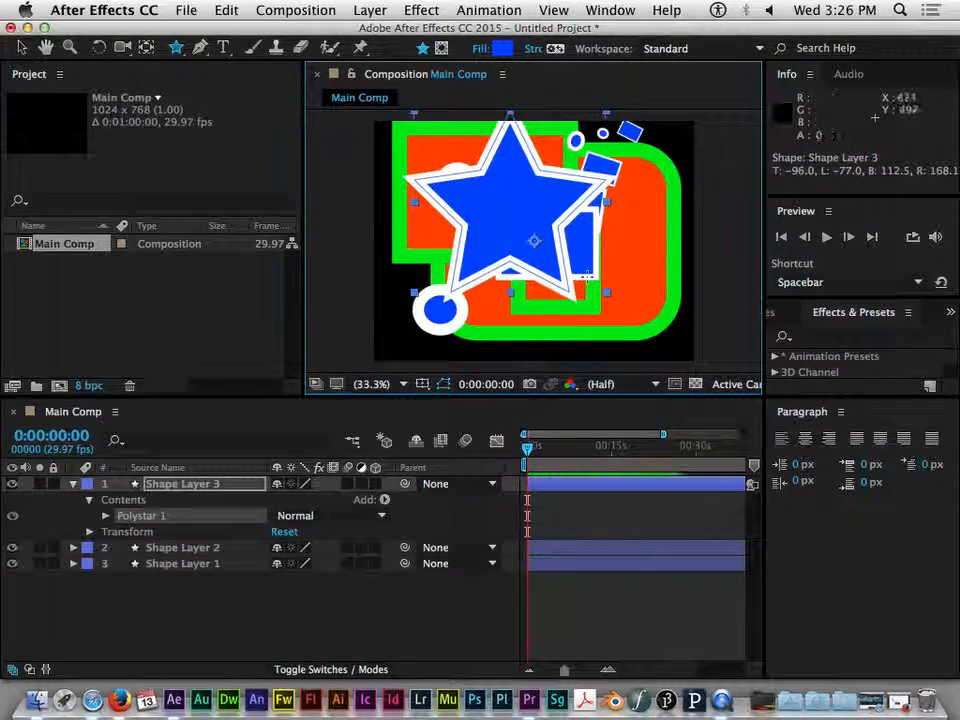
Open the star's Polystar Path properties and set its Points to 7
{"action": "left_click", "coordinate": [90, 500]}
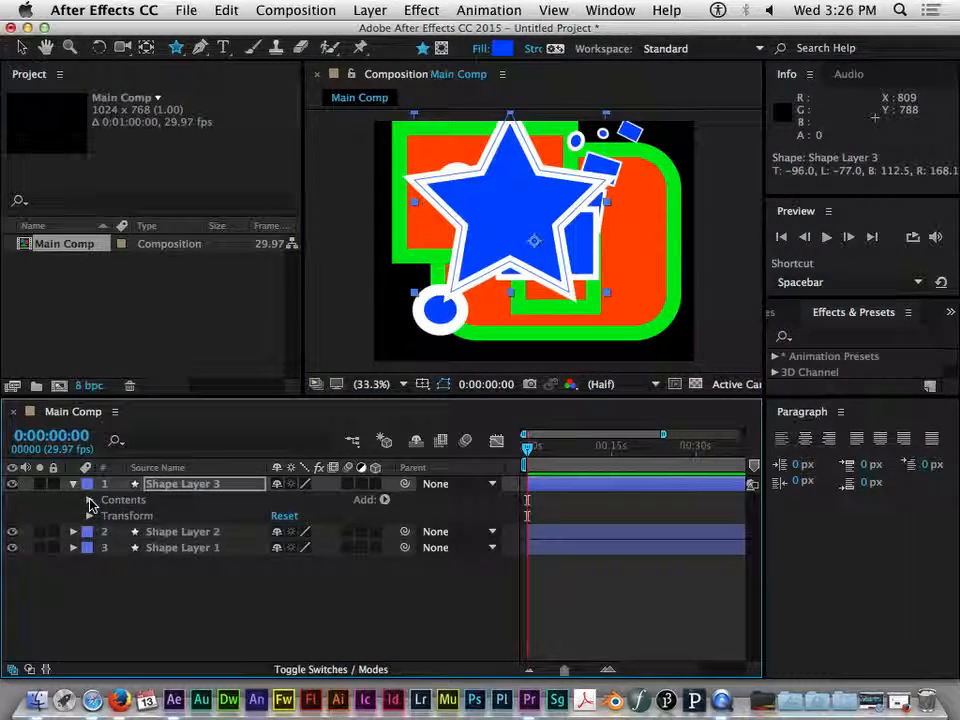
{"action": "left_click", "coordinate": [89, 500]}
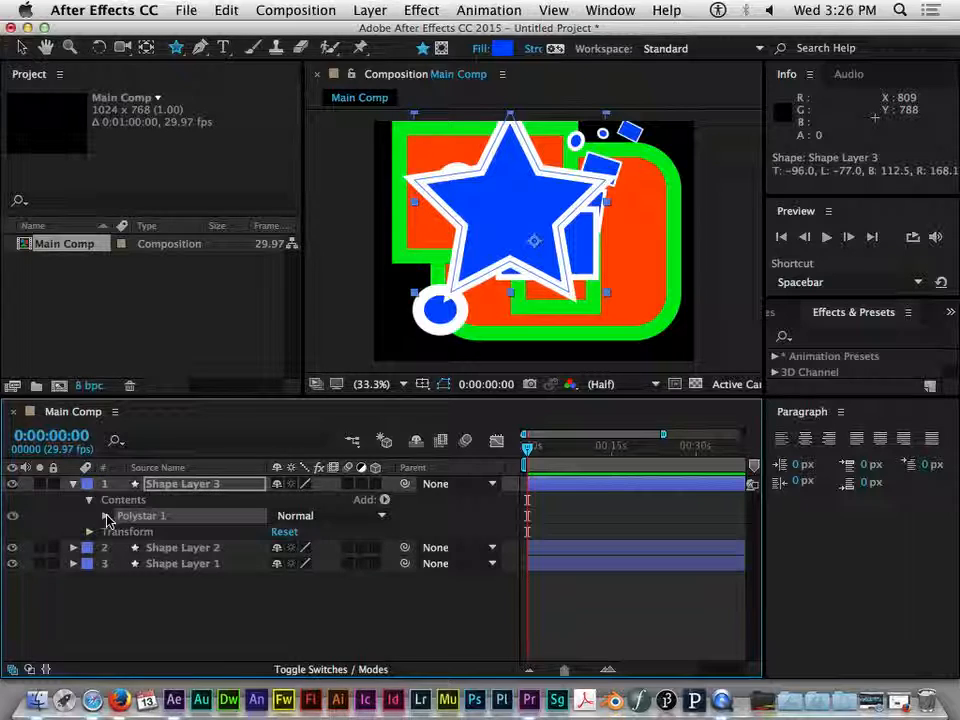
{"action": "left_click", "coordinate": [106, 516]}
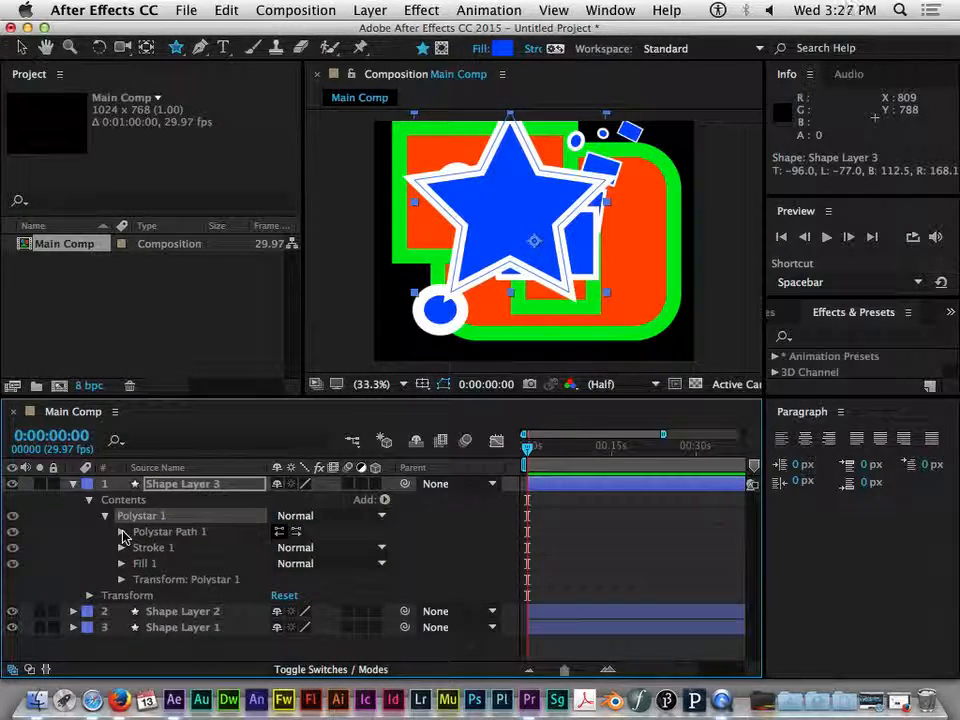
{"action": "left_click", "coordinate": [121, 532]}
{"action": "scroll", "coordinate": [340, 562], "scroll_direction": "down", "scroll_amount": 2}
{"action": "scroll", "coordinate": [352, 563], "scroll_direction": "down", "scroll_amount": 1}
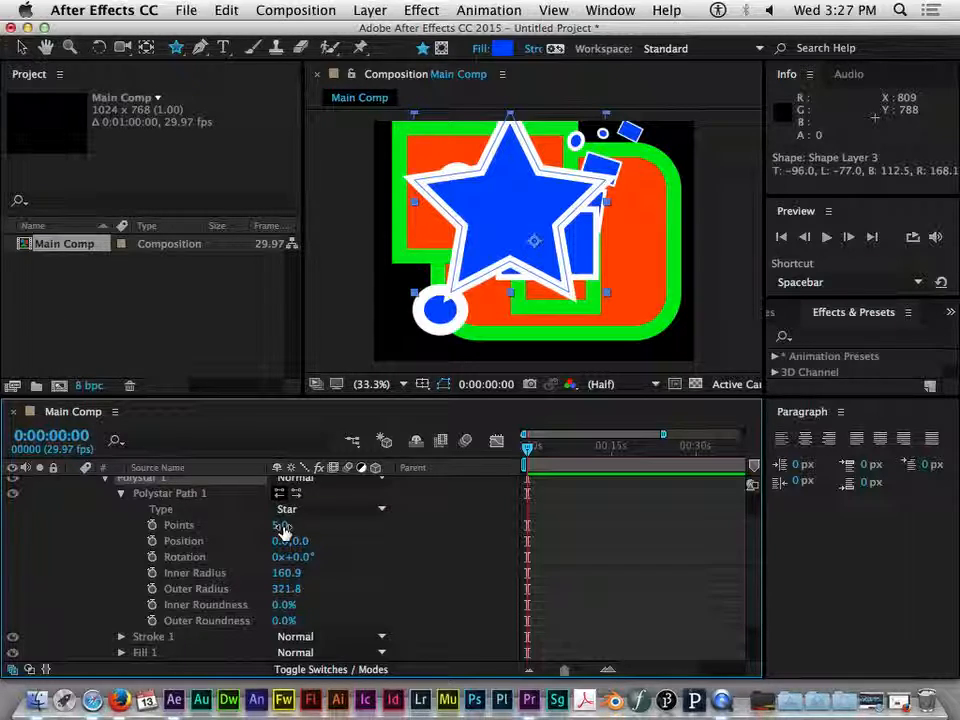
{"action": "left_click_drag", "start_coordinate": [279, 525], "coordinate": [258, 527]}
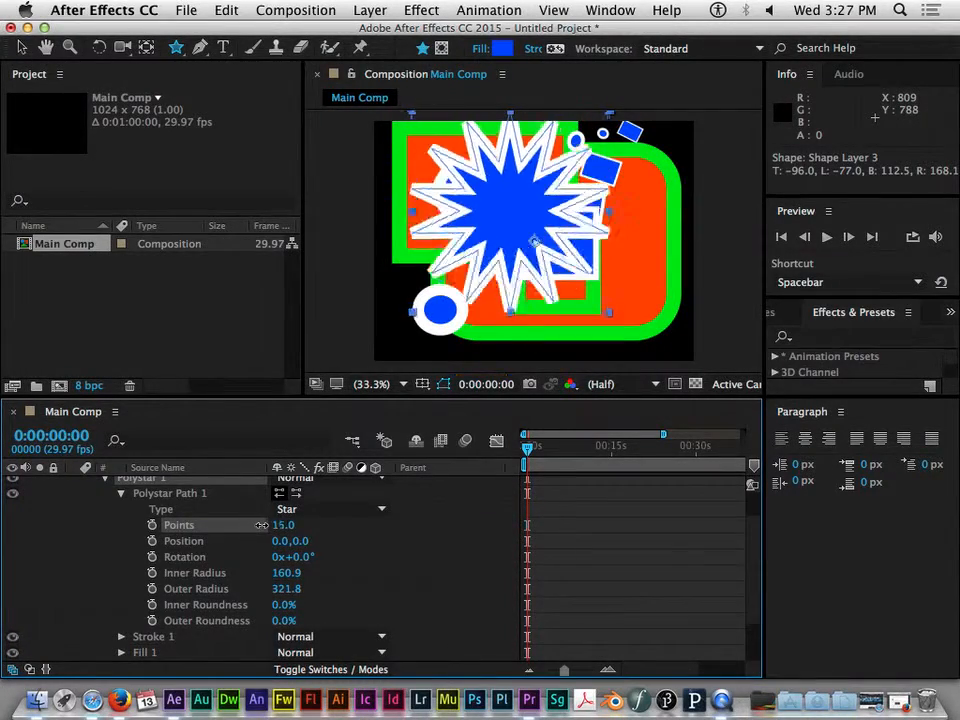
{"action": "left_click_drag", "start_coordinate": [260, 528], "coordinate": [270, 539]}
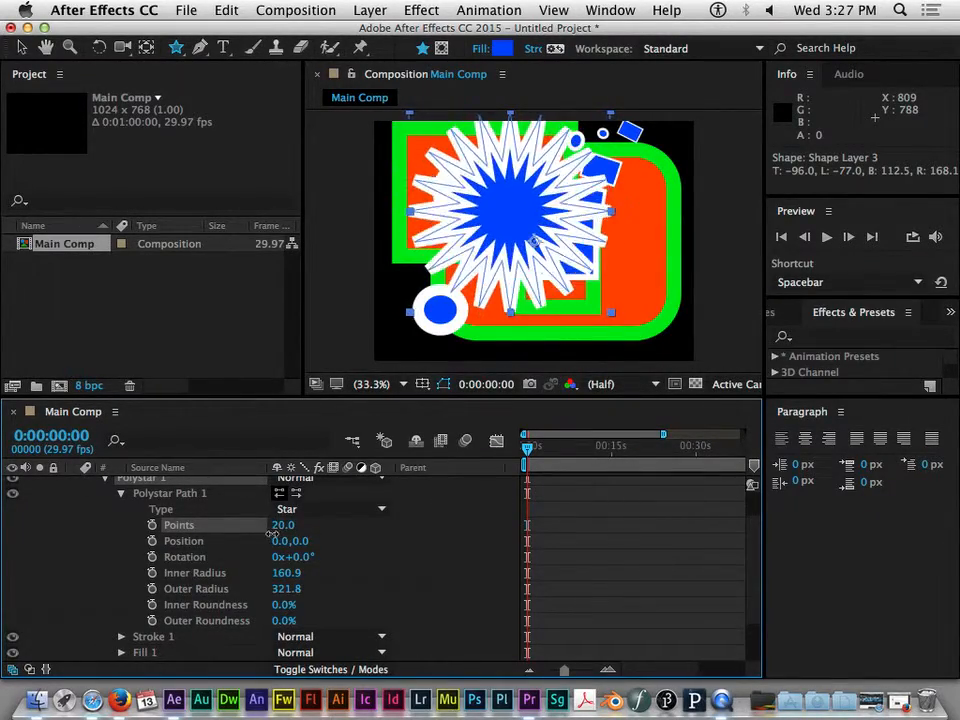
{"action": "left_click_drag", "start_coordinate": [267, 540], "coordinate": [268, 539]}
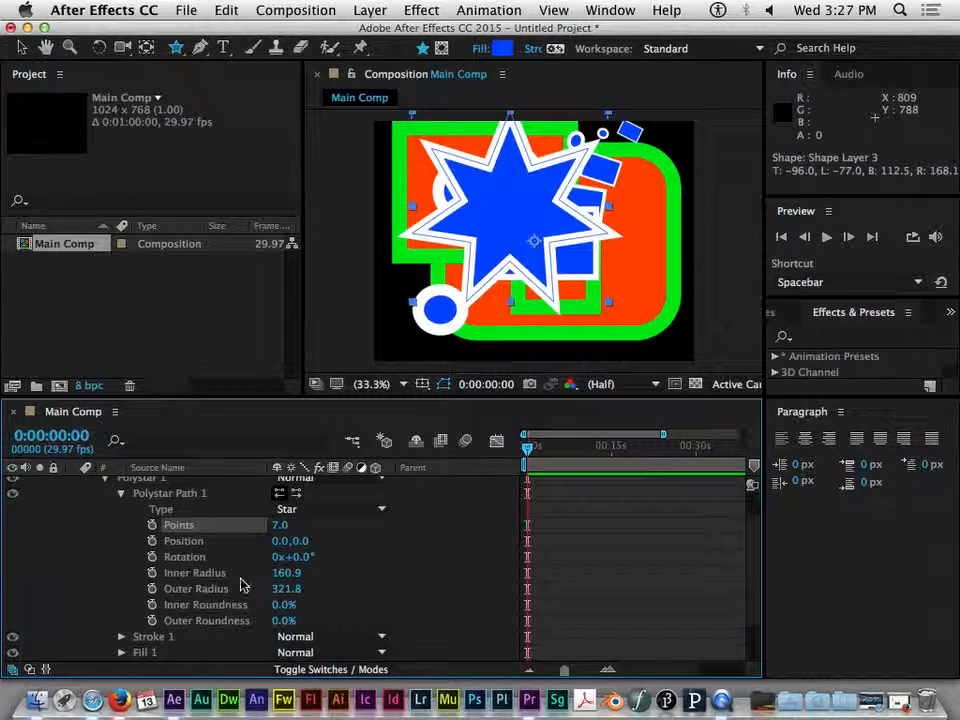
Set the star's Inner Radius to 153.9, Outer Radius to 367.8, Inner Roundness to 84% and Outer Roundness to 251%
{"action": "left_click_drag", "start_coordinate": [289, 578], "coordinate": [324, 601]}
{"action": "left_click_drag", "start_coordinate": [410, 601], "coordinate": [431, 600]}
{"action": "left_click_drag", "start_coordinate": [286, 620], "coordinate": [454, 612]}
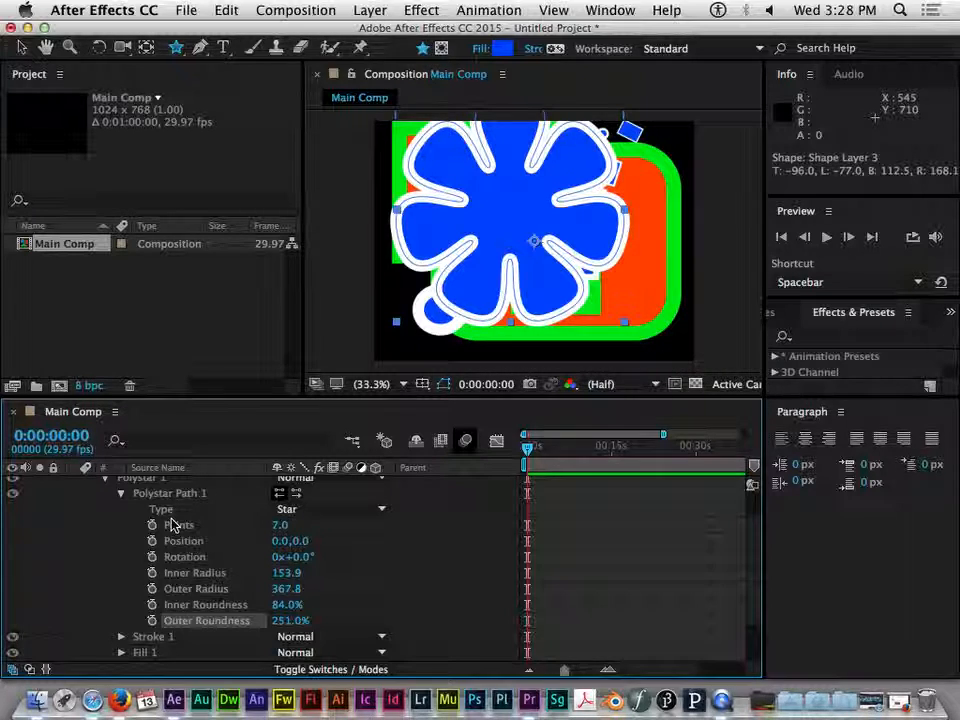
Collapse Shape Layer 3 and delete all three shape layers from the composition
{"action": "scroll", "coordinate": [107, 530], "scroll_direction": "up", "scroll_amount": 3}
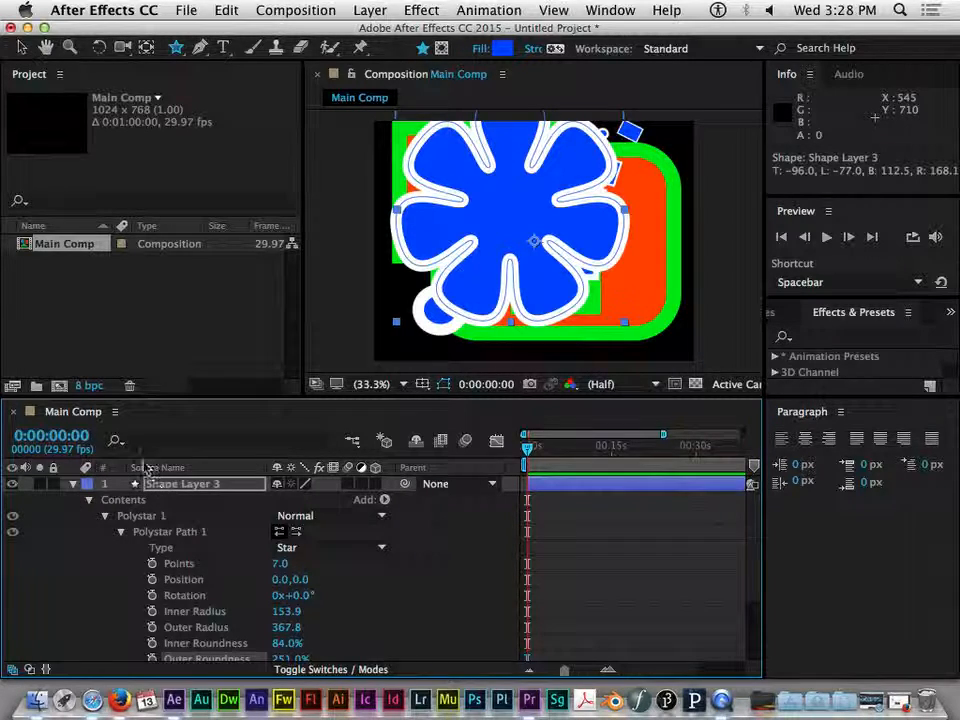
{"action": "left_click", "coordinate": [89, 501]}
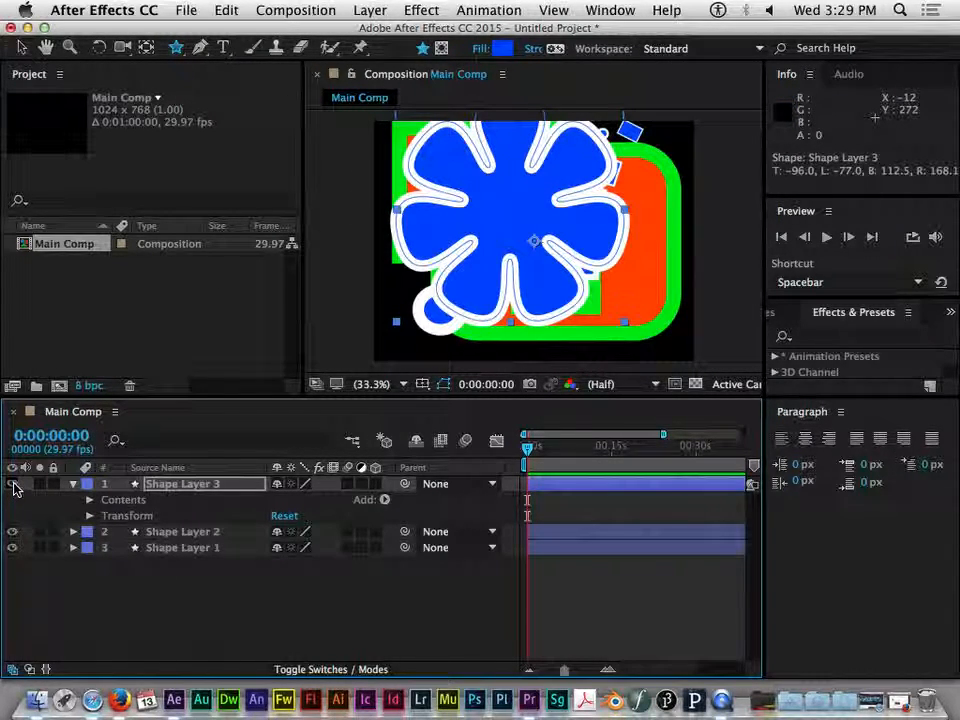
{"action": "left_click_drag", "start_coordinate": [217, 570], "coordinate": [186, 501]}
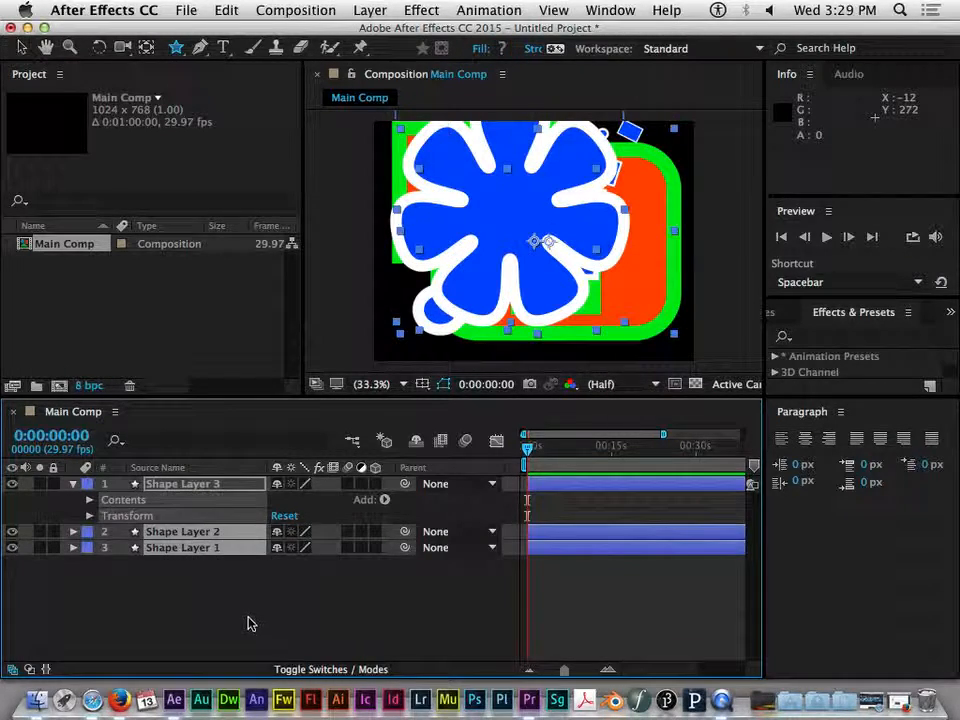
{"action": "left_click", "coordinate": [250, 622]}
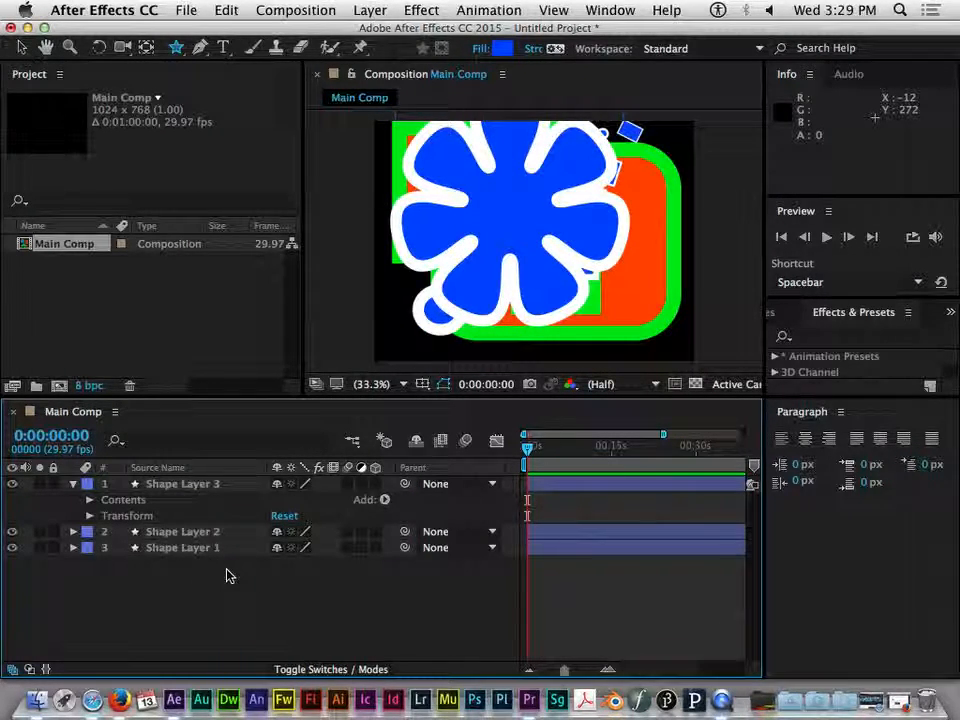
{"action": "left_click_drag", "start_coordinate": [255, 575], "coordinate": [189, 483]}
{"action": "left_click", "coordinate": [251, 574]}
{"action": "left_click_drag", "start_coordinate": [267, 587], "coordinate": [163, 478]}
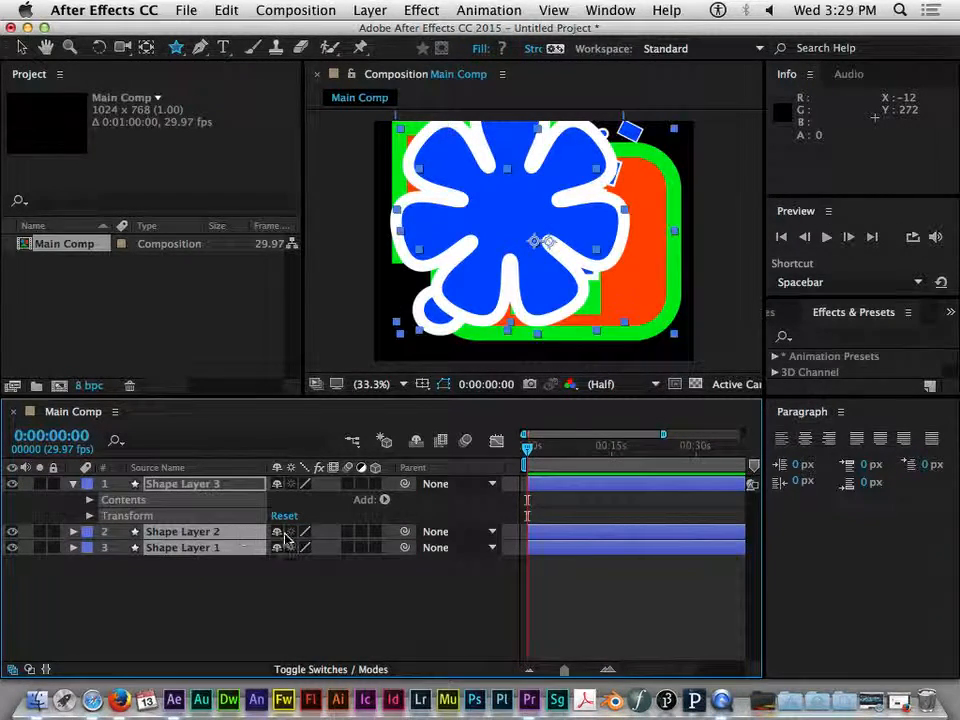
{"action": "left_click", "coordinate": [224, 557]}
{"action": "left_click", "coordinate": [216, 533], "text": "shift"}
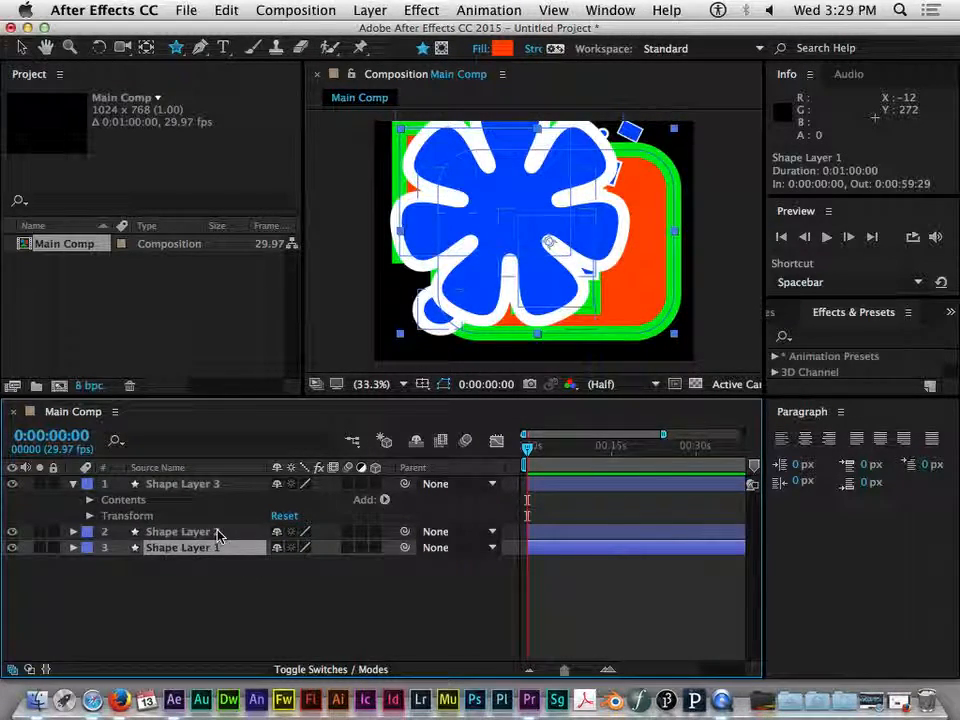
{"action": "key", "text": "Delete"}
{"action": "left_click", "coordinate": [208, 491]}
{"action": "key", "text": "Delete"}
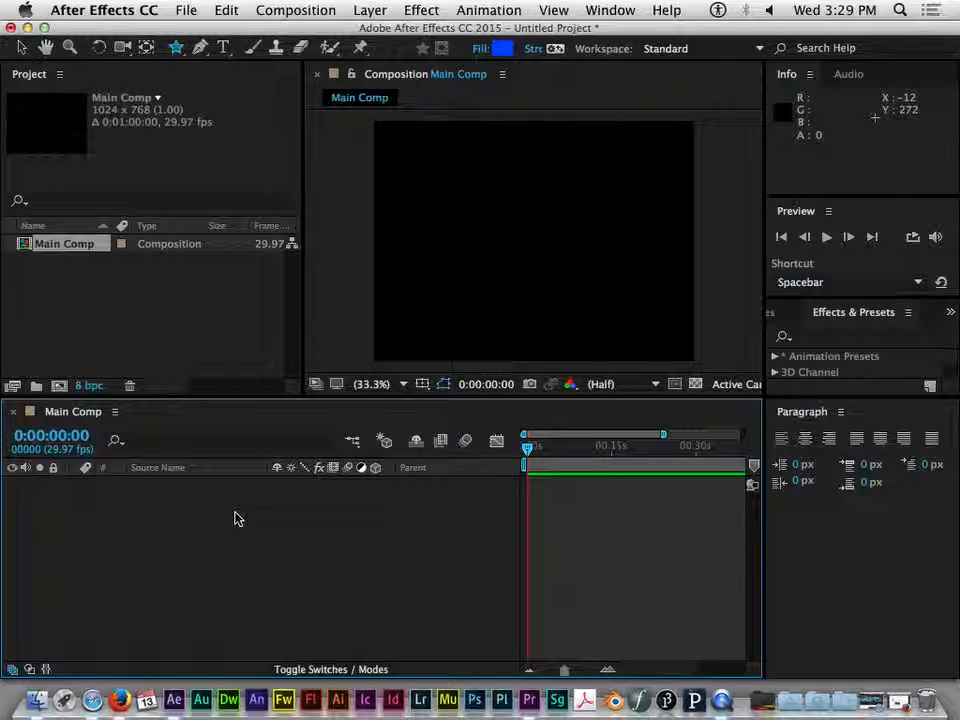
Draw a closed five-point custom shape with the Pen tool in the composition
{"action": "left_click", "coordinate": [202, 53]}
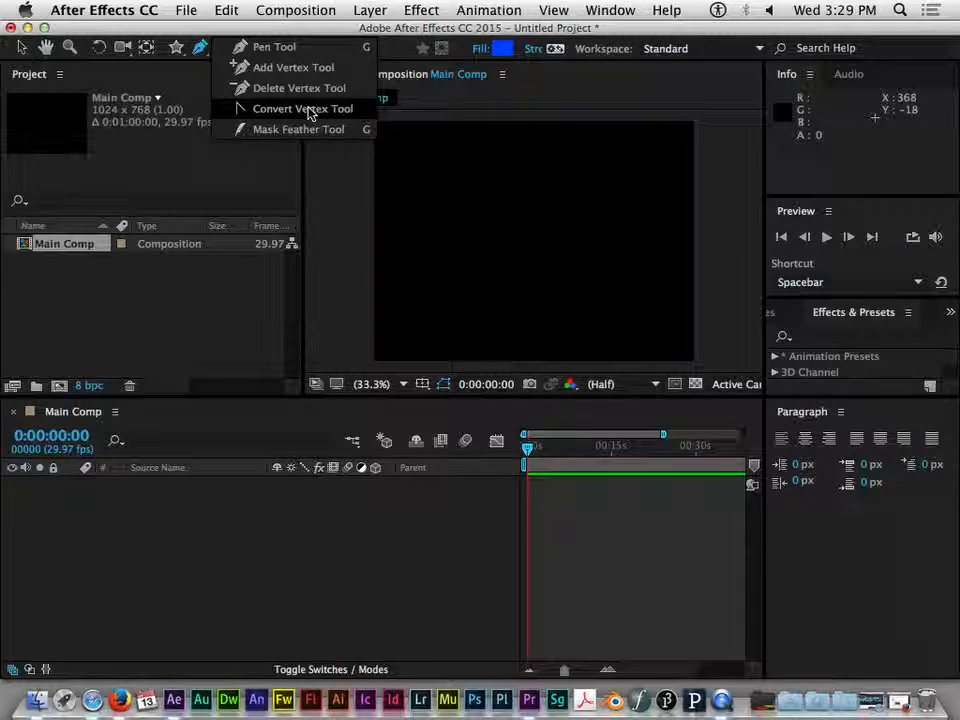
{"action": "left_click", "coordinate": [258, 47]}
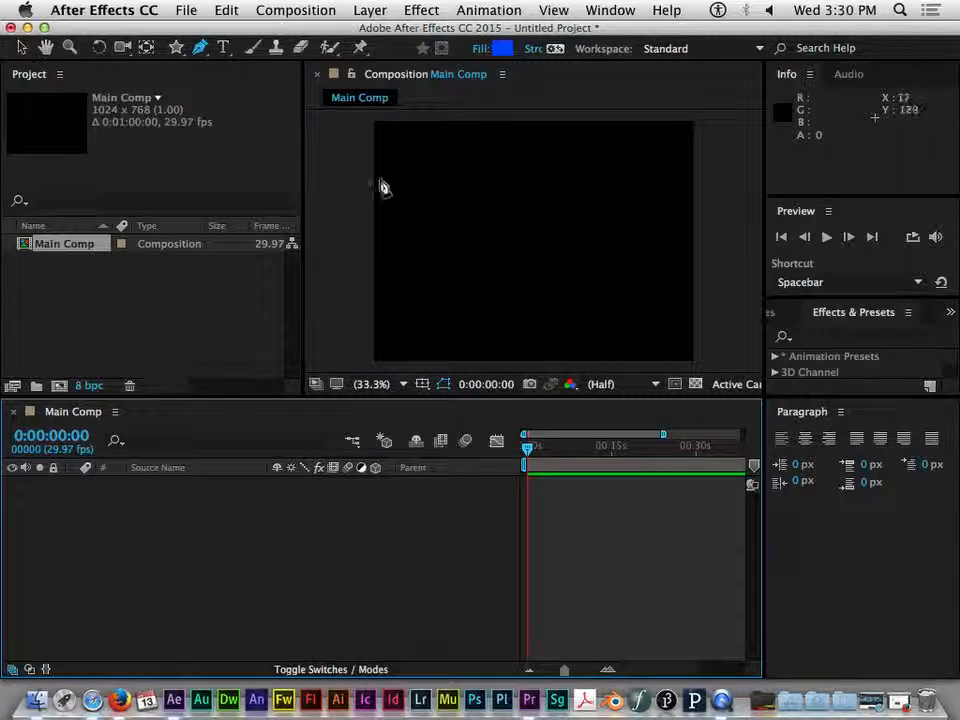
{"action": "left_click", "coordinate": [444, 214]}
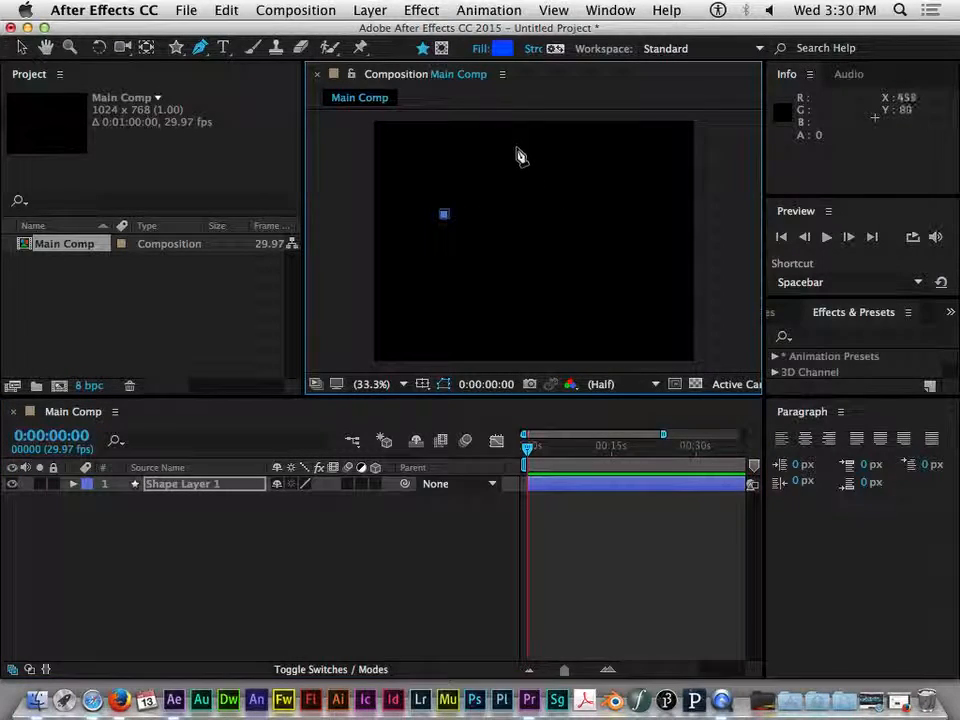
{"action": "left_click_drag", "start_coordinate": [525, 148], "coordinate": [558, 155]}
{"action": "left_click_drag", "start_coordinate": [646, 231], "coordinate": [621, 278]}
{"action": "left_click_drag", "start_coordinate": [535, 300], "coordinate": [502, 260]}
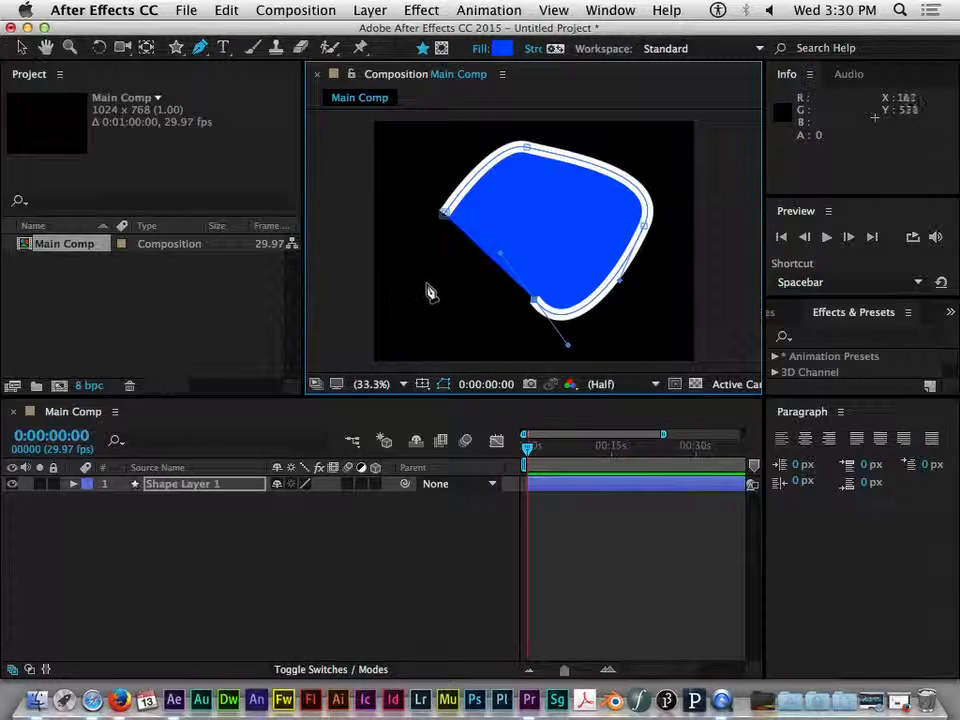
{"action": "left_click", "coordinate": [427, 326]}
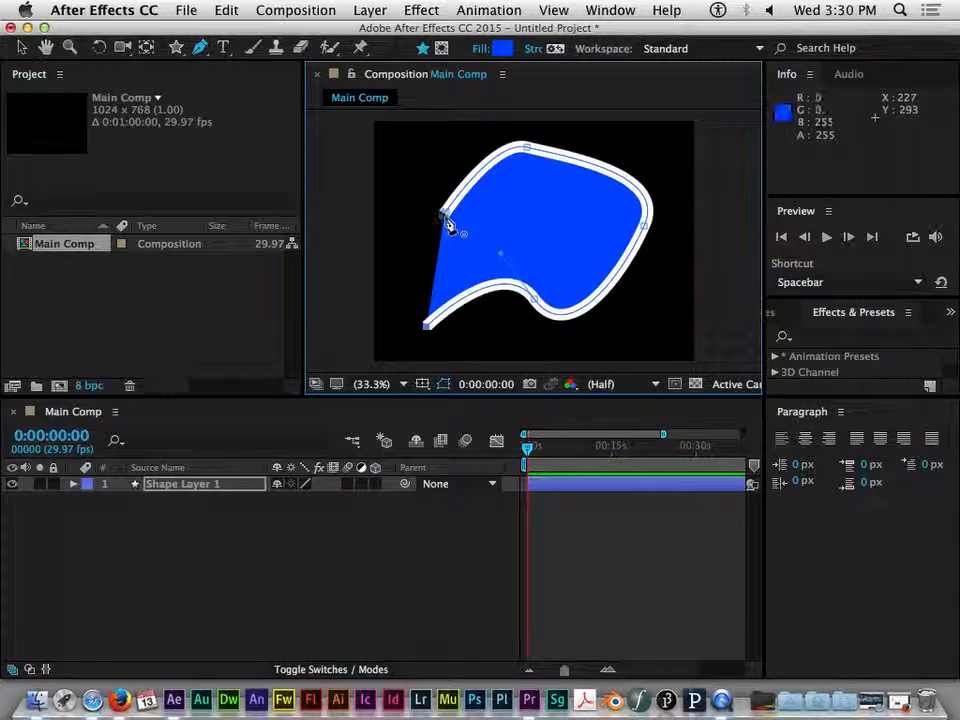
{"action": "left_click", "coordinate": [447, 215]}
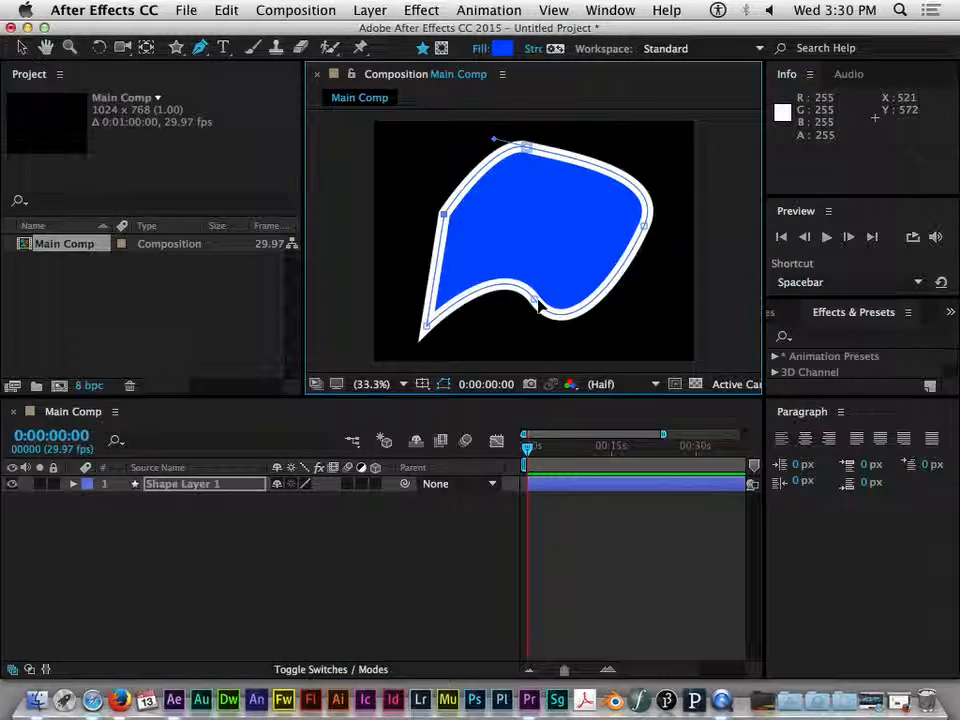
Select the path's vertices and move the upper-left vertex outward
{"action": "left_click", "coordinate": [530, 149]}
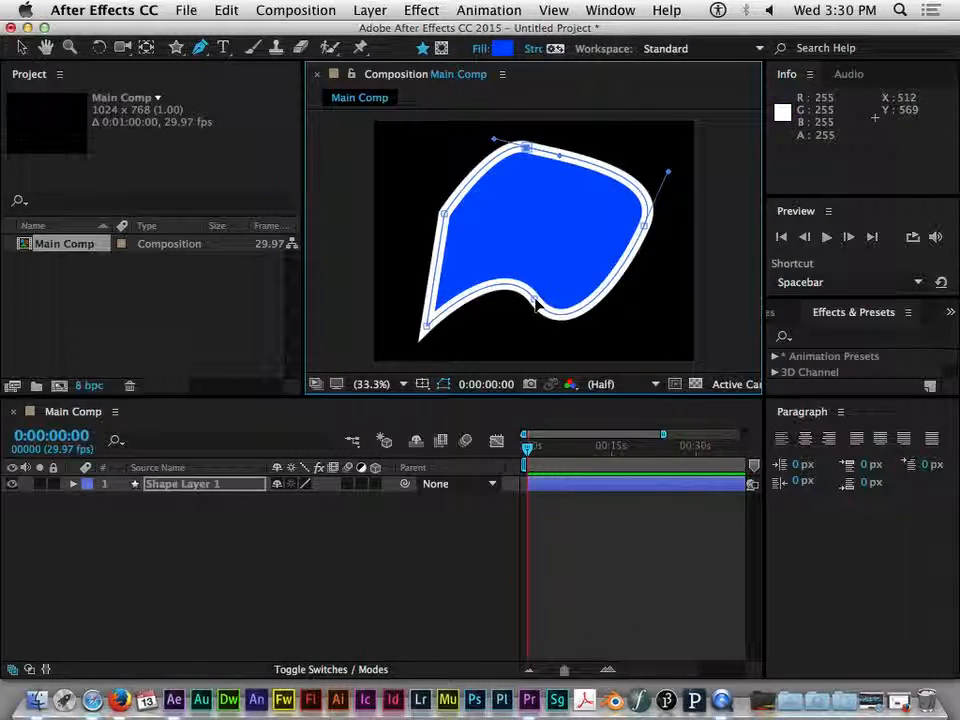
{"action": "left_click", "coordinate": [446, 213]}
{"action": "left_click", "coordinate": [424, 327]}
{"action": "left_click", "coordinate": [535, 299]}
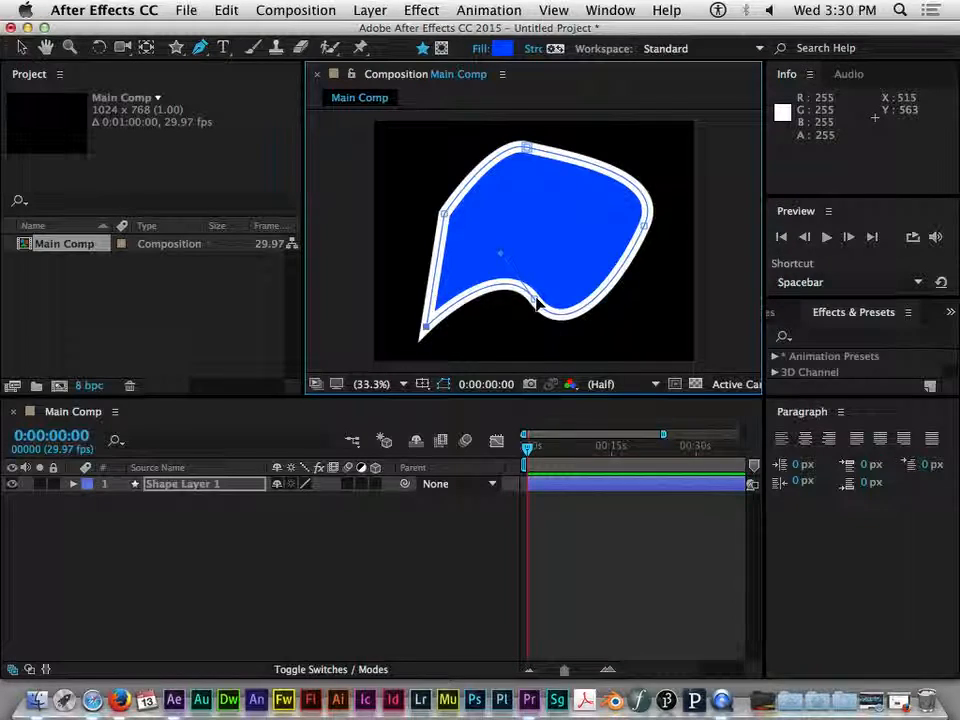
{"action": "left_click", "coordinate": [445, 215]}
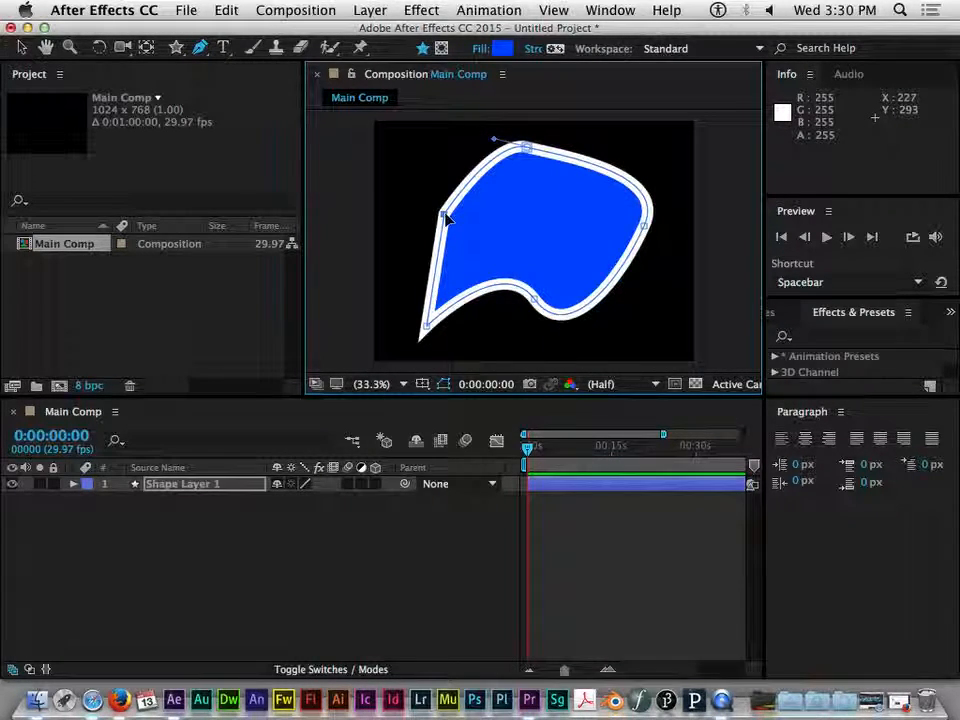
{"action": "left_click_drag", "start_coordinate": [445, 215], "coordinate": [418, 182]}
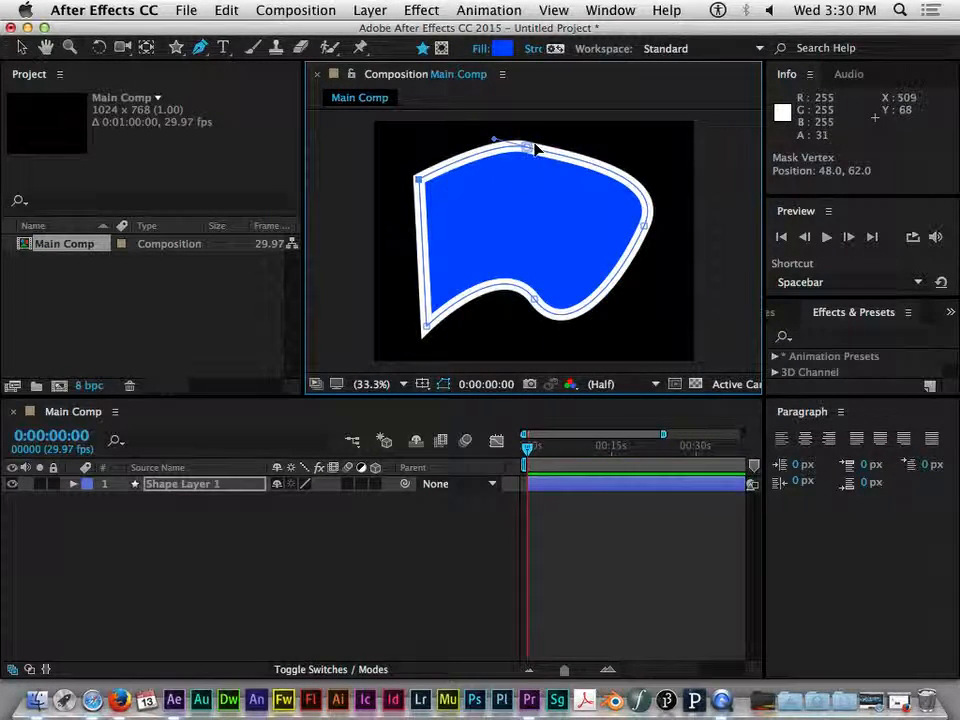
Move the remaining vertices and adjust the top vertex's curve handle to reshape the path
{"action": "left_click", "coordinate": [527, 149]}
{"action": "mouse_move", "coordinate": [527, 149]}
{"action": "left_mouse_down"}
{"action": "mouse_move", "coordinate": [544, 219]}
{"action": "mouse_move", "coordinate": [529, 152]}
{"action": "left_mouse_up"}
{"action": "mouse_move", "coordinate": [643, 226]}
{"action": "left_mouse_down"}
{"action": "mouse_move", "coordinate": [605, 224]}
{"action": "mouse_move", "coordinate": [633, 234]}
{"action": "left_mouse_up"}
{"action": "mouse_move", "coordinate": [535, 302]}
{"action": "left_mouse_down"}
{"action": "mouse_move", "coordinate": [553, 242]}
{"action": "mouse_move", "coordinate": [521, 204]}
{"action": "mouse_move", "coordinate": [549, 315]}
{"action": "mouse_move", "coordinate": [546, 287]}
{"action": "left_mouse_up"}
{"action": "left_click_drag", "start_coordinate": [429, 323], "coordinate": [405, 237]}
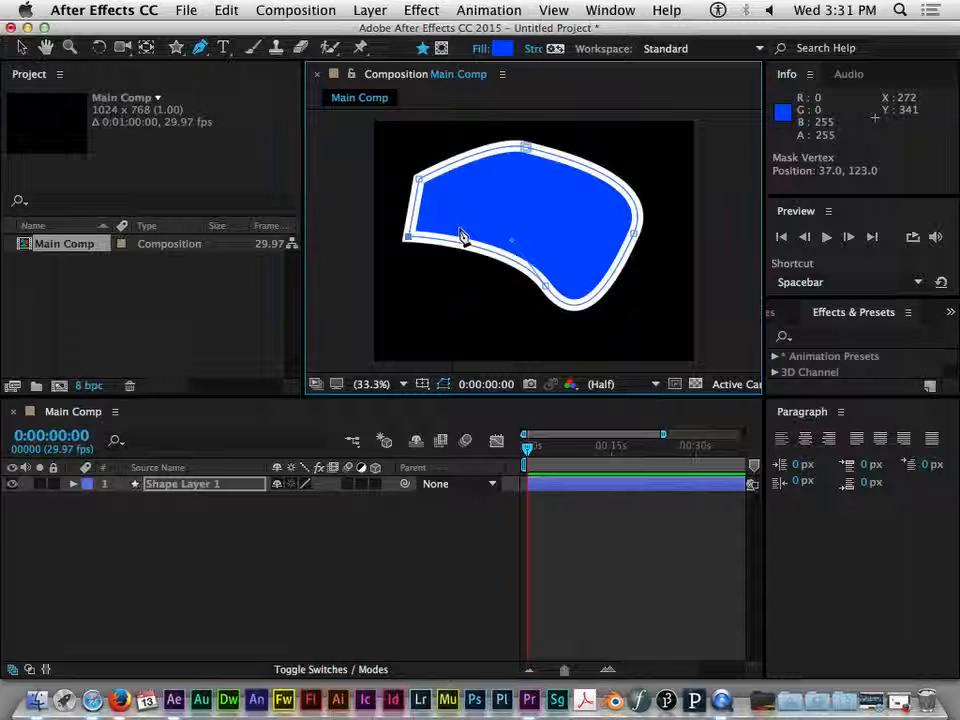
{"action": "left_click", "coordinate": [528, 149]}
{"action": "left_click_drag", "start_coordinate": [528, 149], "coordinate": [536, 163]}
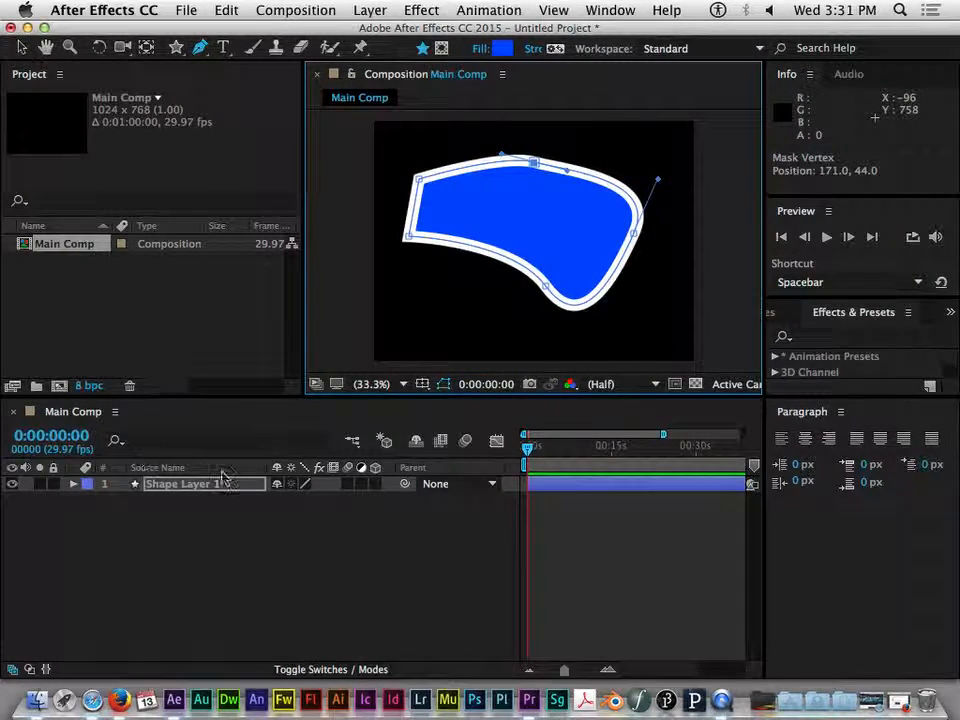
Expand Shape Layer 1 down to Shape 1's Path property and select it
{"action": "left_click", "coordinate": [73, 486]}
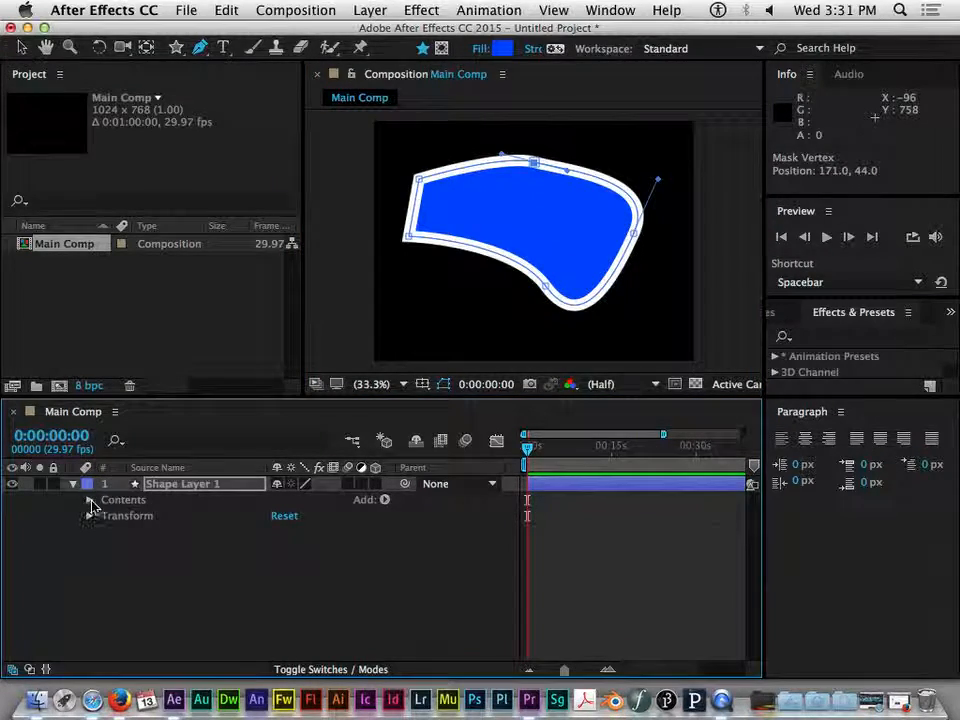
{"action": "left_click", "coordinate": [89, 500]}
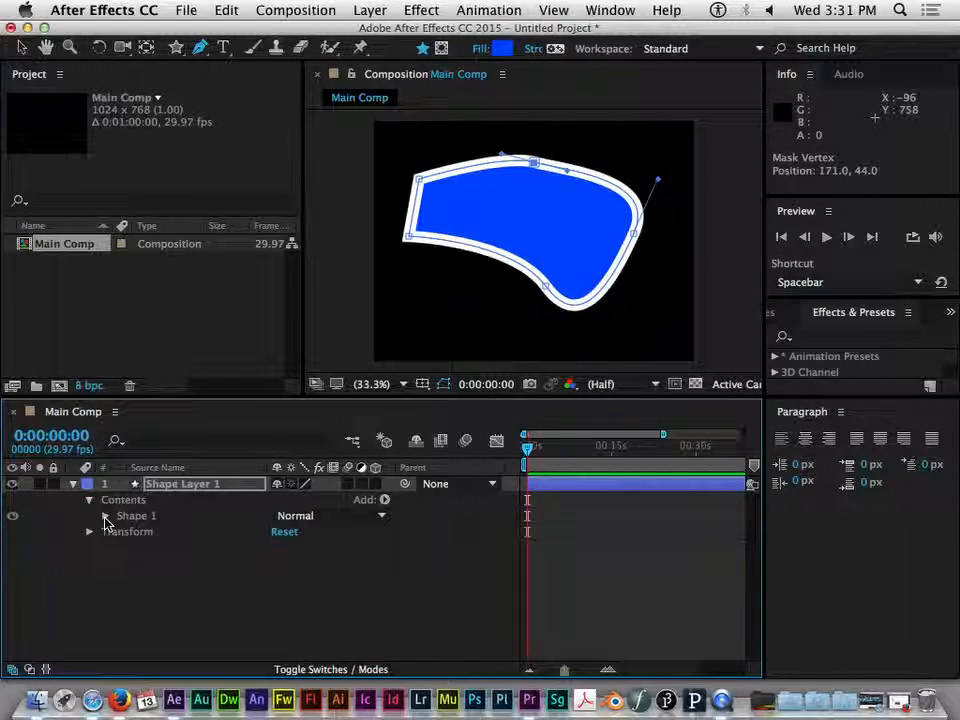
{"action": "left_click", "coordinate": [105, 516]}
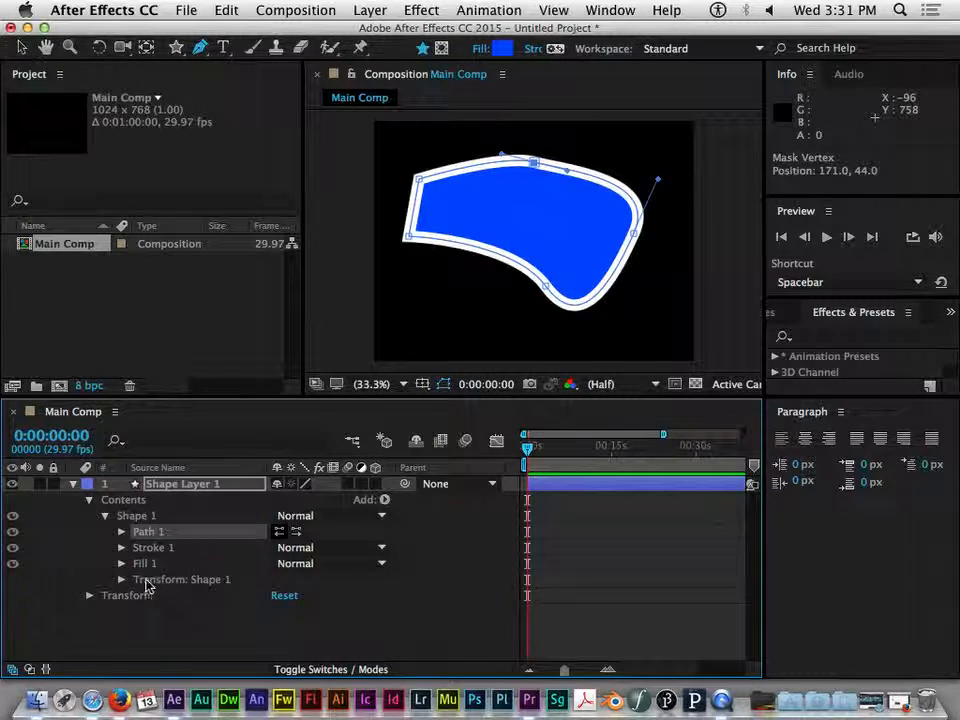
{"action": "left_click", "coordinate": [121, 532]}
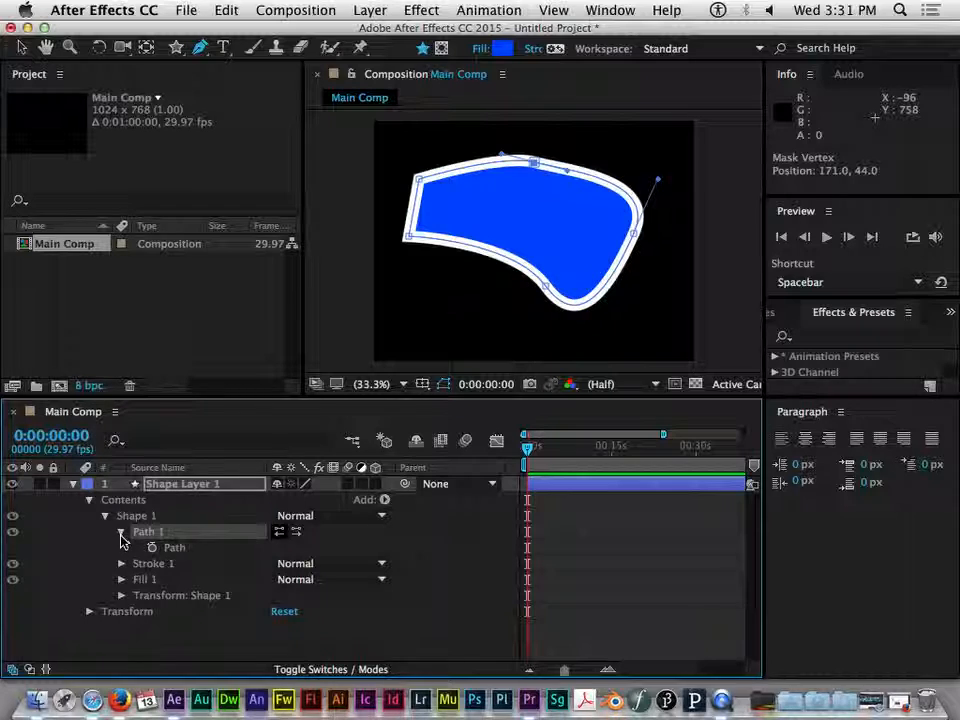
{"action": "left_click", "coordinate": [176, 550]}
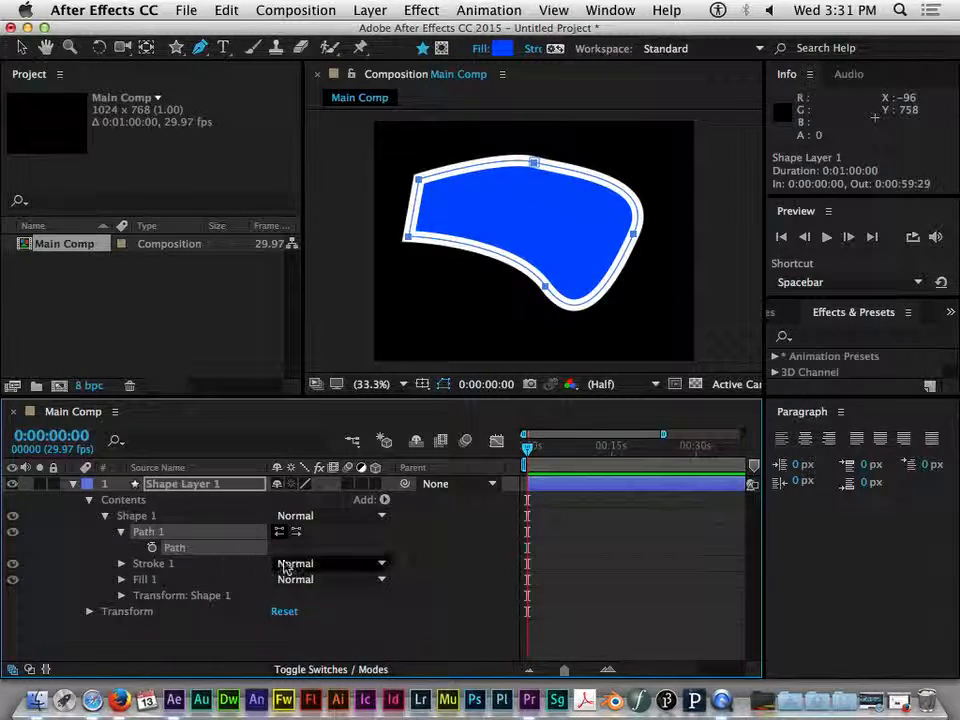
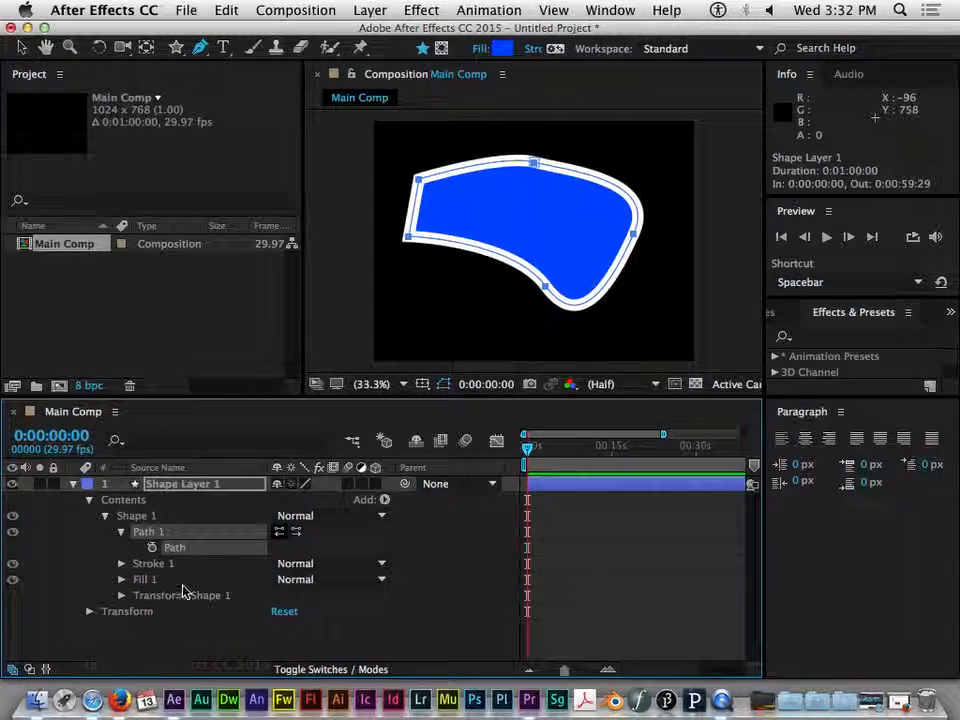
Collapse the shape layer, switch the Pen tool to mask mode and draw a six-point mask over the shape
{"action": "left_click", "coordinate": [90, 500]}
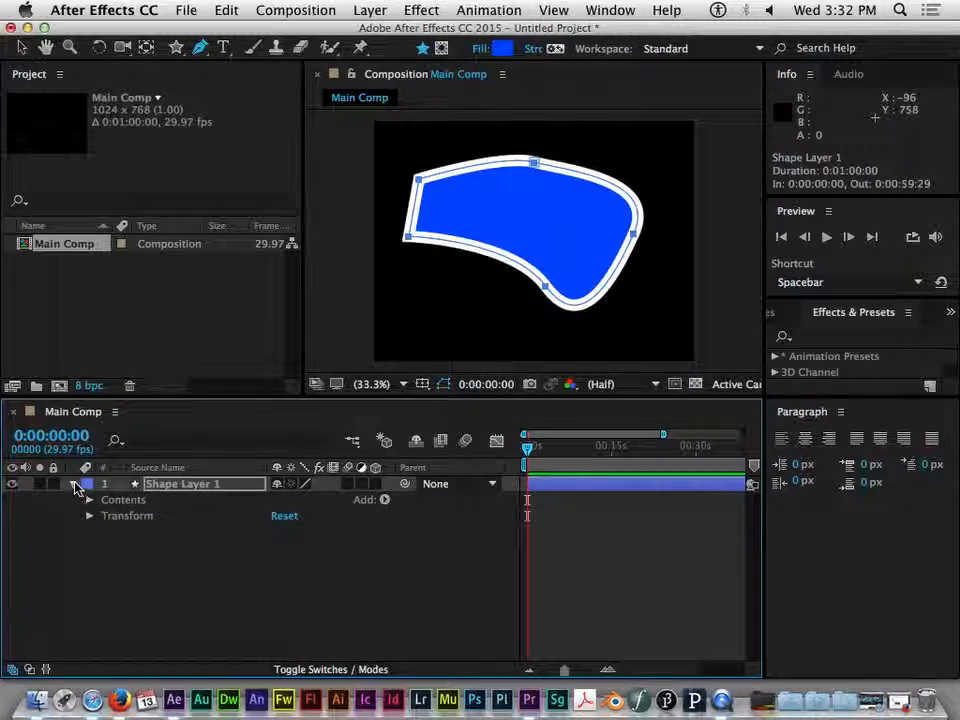
{"action": "left_click", "coordinate": [73, 483]}
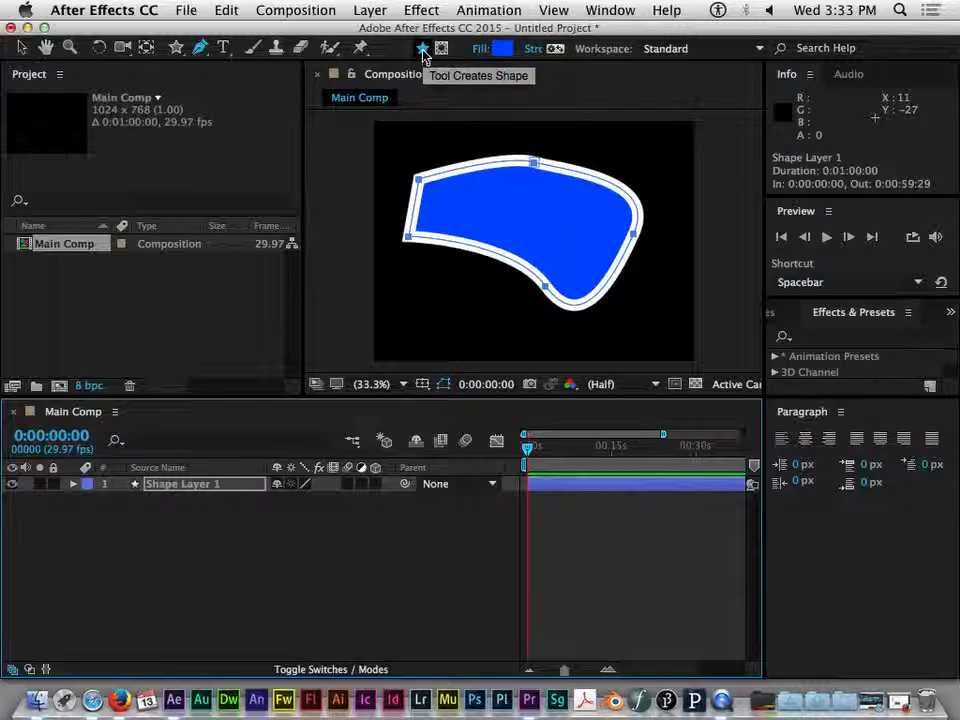
{"action": "left_click", "coordinate": [441, 49]}
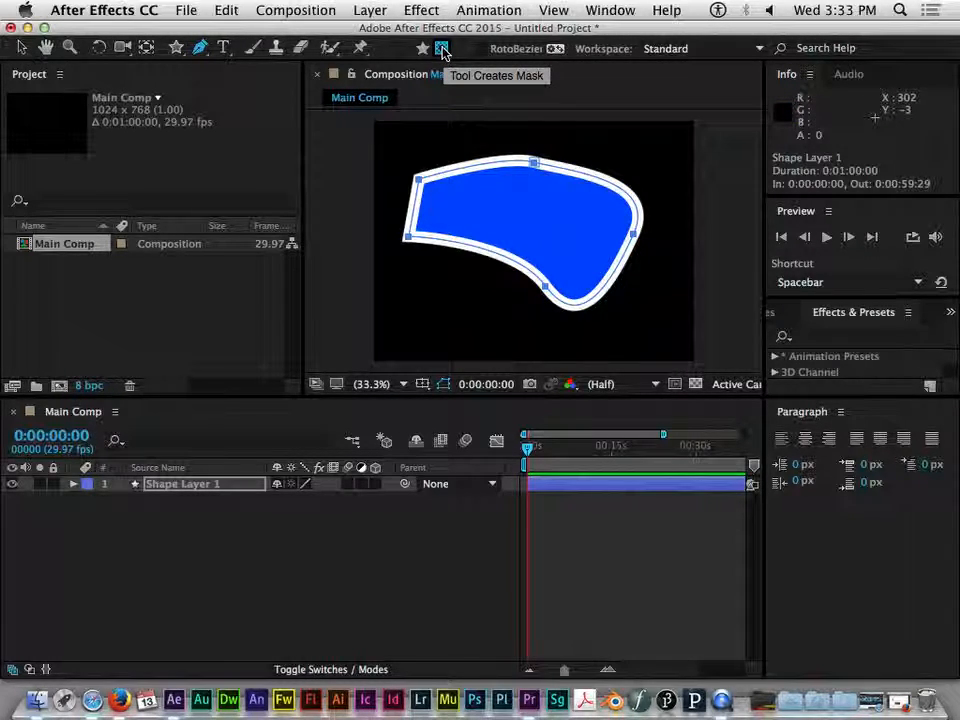
{"action": "left_click", "coordinate": [487, 139]}
{"action": "left_click", "coordinate": [475, 186]}
{"action": "left_click", "coordinate": [475, 257]}
{"action": "left_click", "coordinate": [498, 223]}
{"action": "left_click", "coordinate": [557, 202]}
{"action": "left_click", "coordinate": [536, 186]}
{"action": "left_click", "coordinate": [487, 140]}
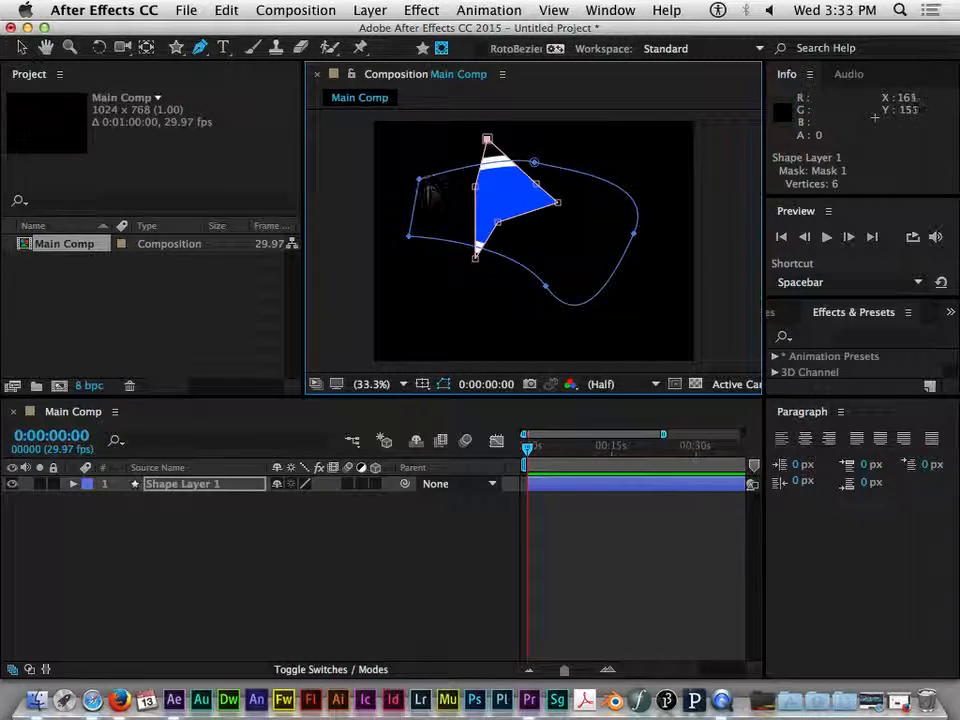
Drag the mask's vertices outward to reshape the mask
{"action": "left_click_drag", "start_coordinate": [476, 187], "coordinate": [404, 204]}
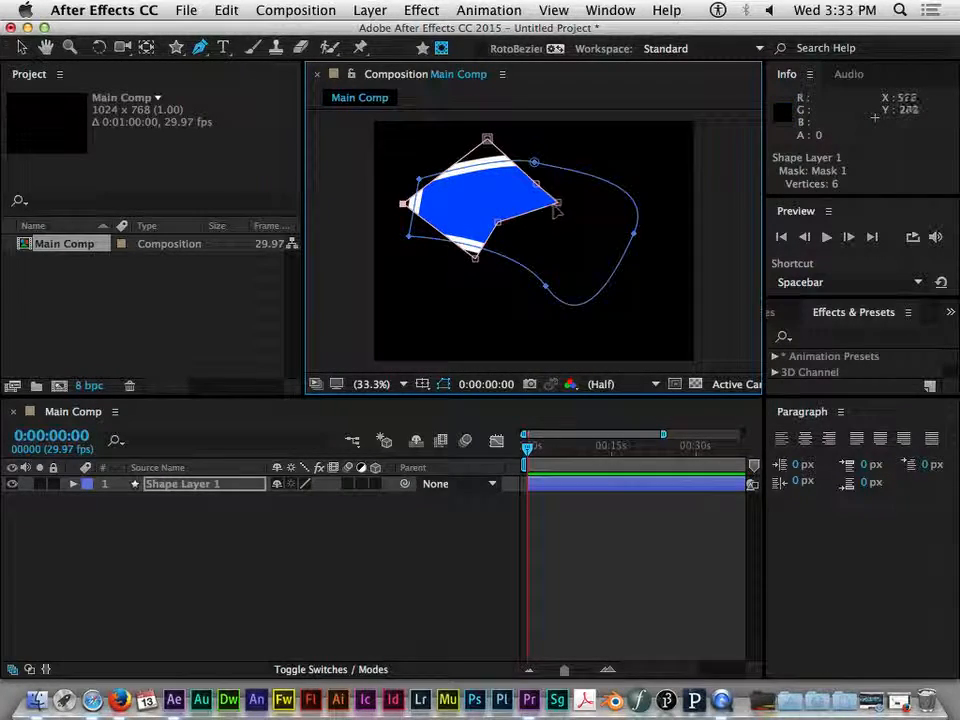
{"action": "left_click_drag", "start_coordinate": [557, 202], "coordinate": [654, 274]}
{"action": "left_click_drag", "start_coordinate": [498, 223], "coordinate": [515, 178]}
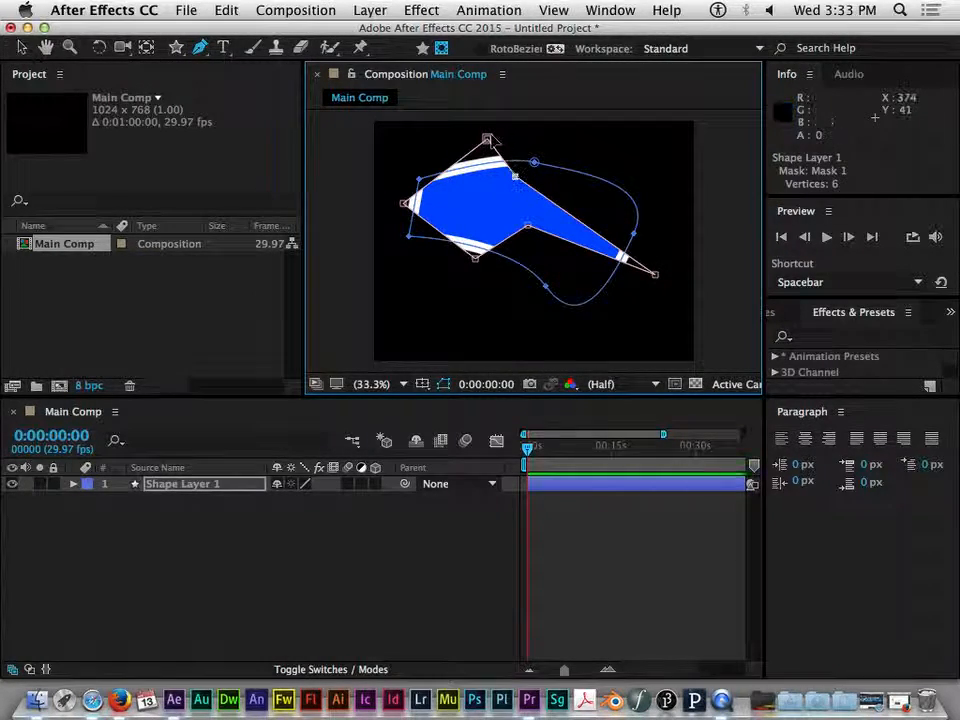
{"action": "left_click_drag", "start_coordinate": [487, 137], "coordinate": [462, 123]}
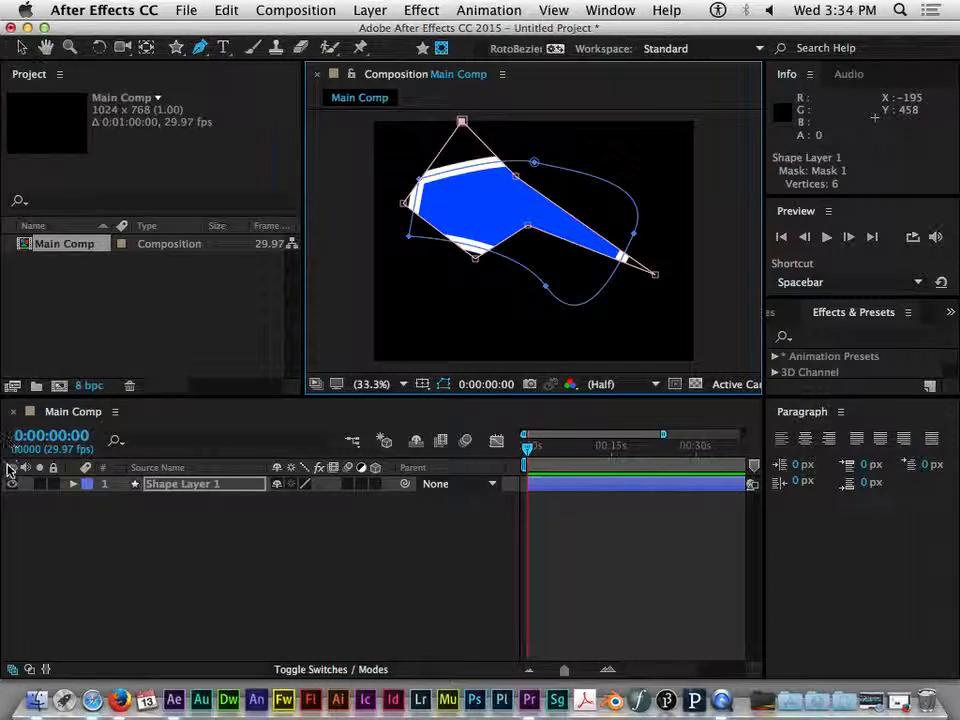
Delete Shape Layer 1 from the composition
{"action": "left_click", "coordinate": [207, 486]}
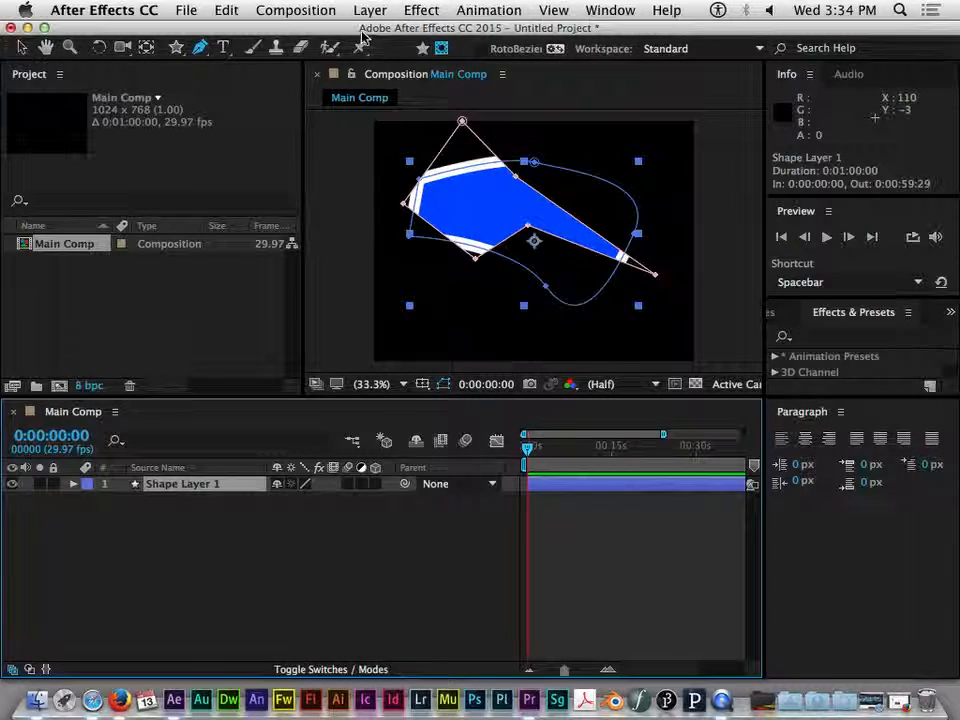
{"action": "left_click", "coordinate": [422, 48]}
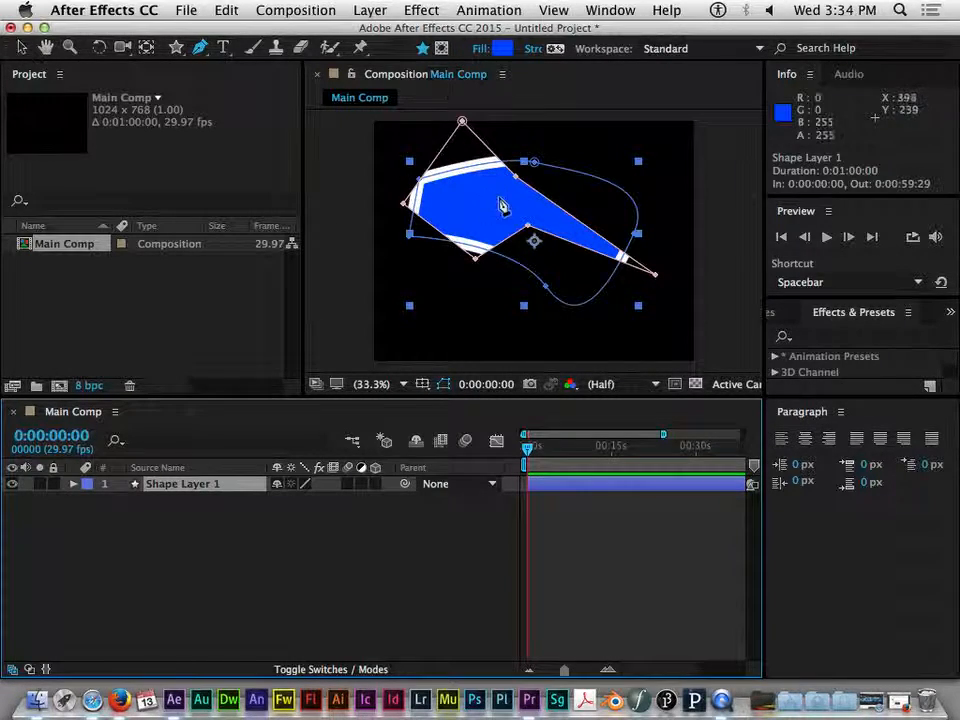
{"action": "left_click", "coordinate": [441, 48]}
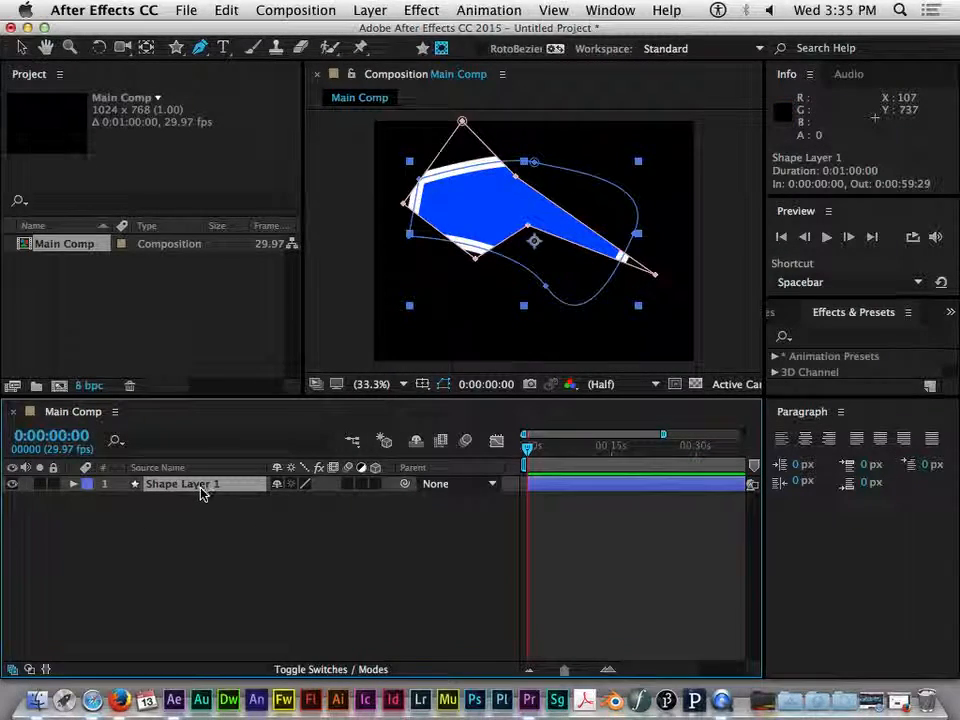
{"action": "key", "text": "Delete"}
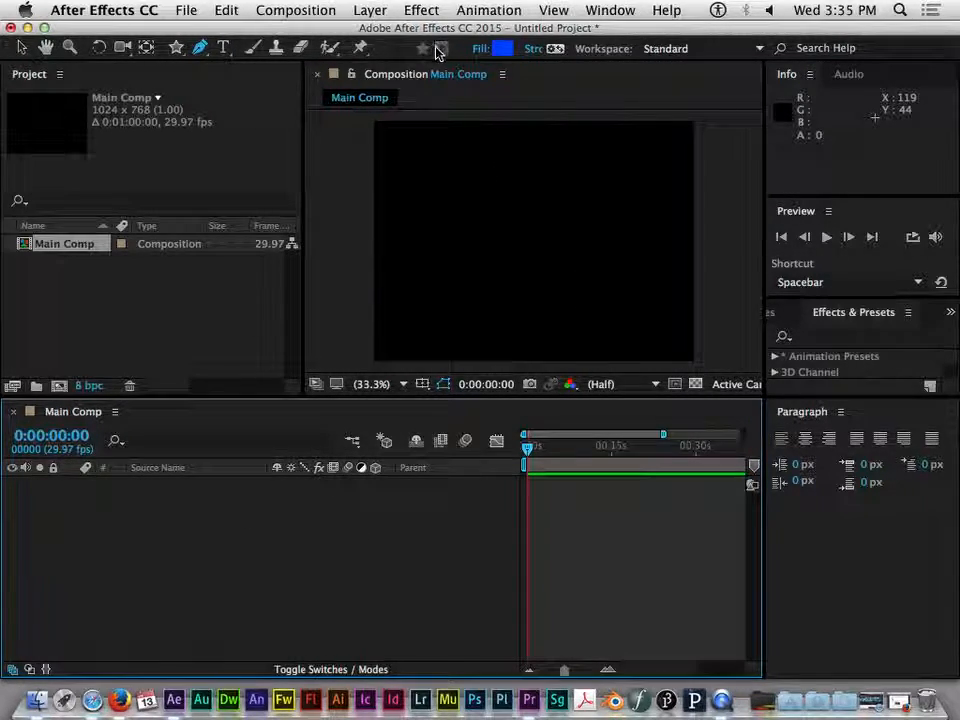
Draw a closed six-point chevron-like shape with the Pen tool in the composition
{"action": "left_click", "coordinate": [444, 236]}
{"action": "left_click", "coordinate": [504, 168]}
{"action": "left_click", "coordinate": [616, 226]}
{"action": "left_click", "coordinate": [602, 286]}
{"action": "left_click", "coordinate": [538, 236]}
{"action": "left_click", "coordinate": [492, 304]}
{"action": "left_click", "coordinate": [444, 237]}
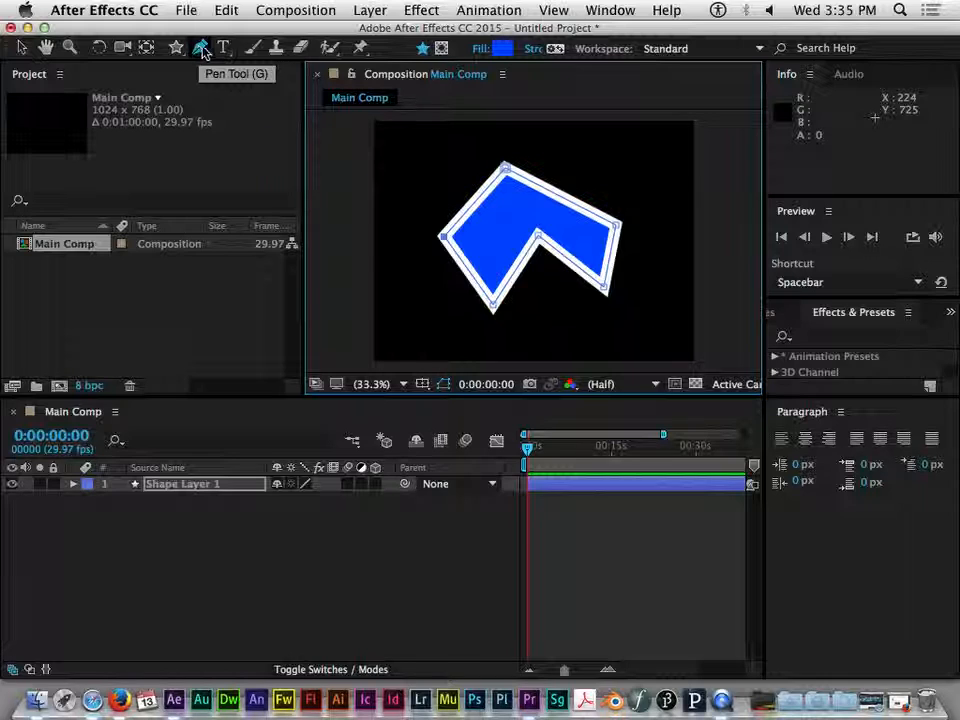
Switch the Pen tool to mask mode and draw a closed six-point mask over the new shape
{"action": "left_click", "coordinate": [442, 49]}
{"action": "left_click", "coordinate": [474, 162]}
{"action": "left_click", "coordinate": [503, 225]}
{"action": "left_click", "coordinate": [490, 253]}
{"action": "left_click", "coordinate": [537, 263]}
{"action": "left_click", "coordinate": [563, 222]}
{"action": "left_click", "coordinate": [512, 204]}
{"action": "left_click", "coordinate": [474, 163]}
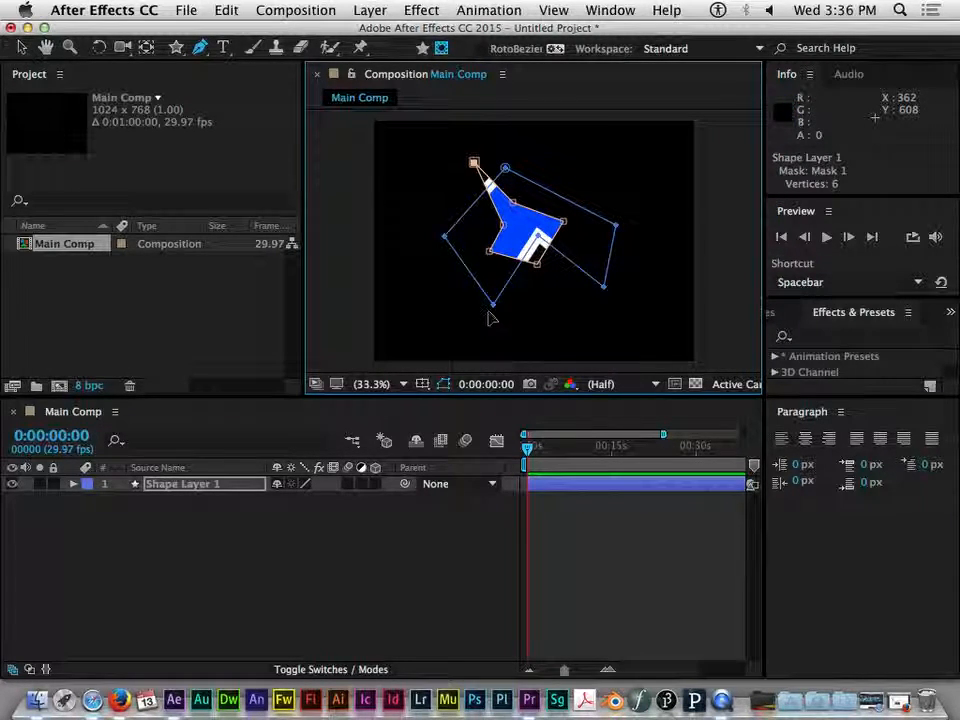
Set the layer's Transform to position 512,400, scale 120% and rotation 7°
{"action": "left_click", "coordinate": [80, 486]}
{"action": "left_click", "coordinate": [73, 484]}
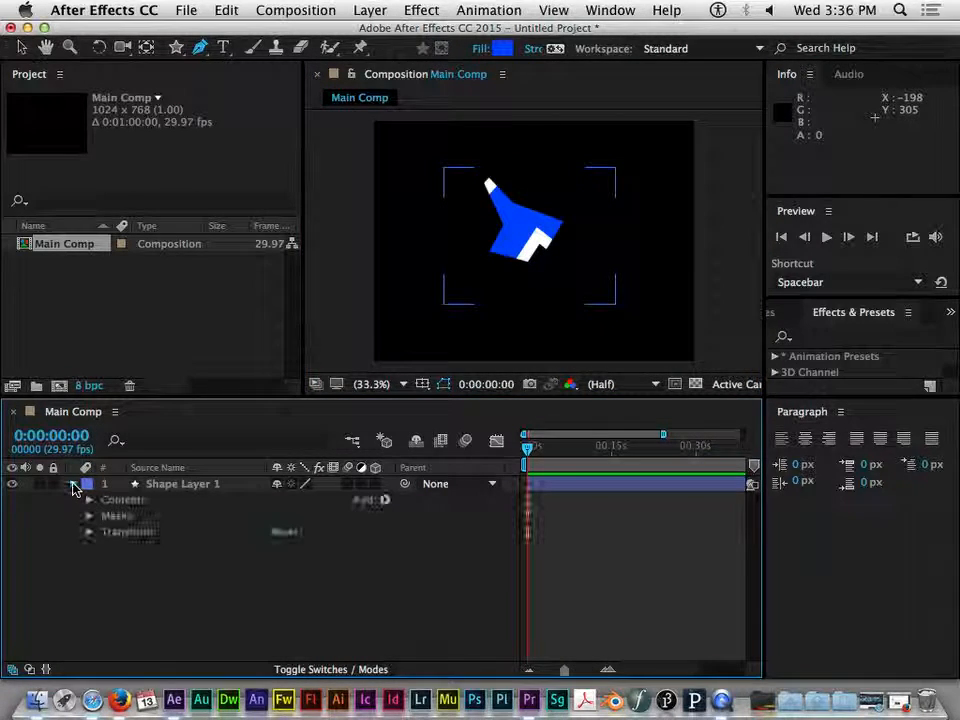
{"action": "left_click", "coordinate": [89, 533]}
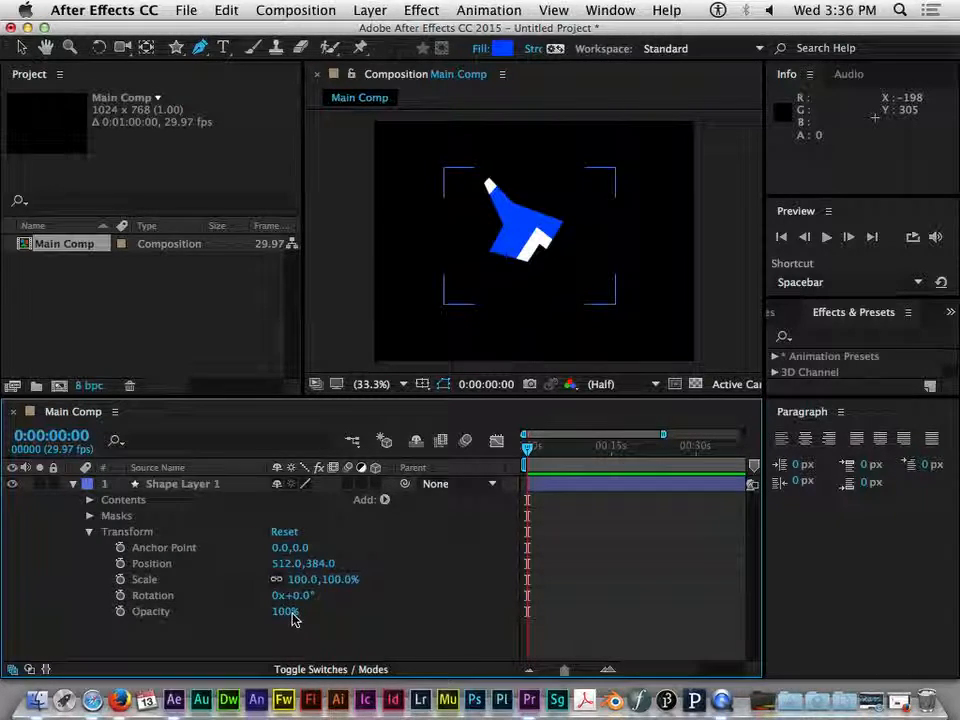
{"action": "left_click_drag", "start_coordinate": [300, 595], "coordinate": [283, 328]}
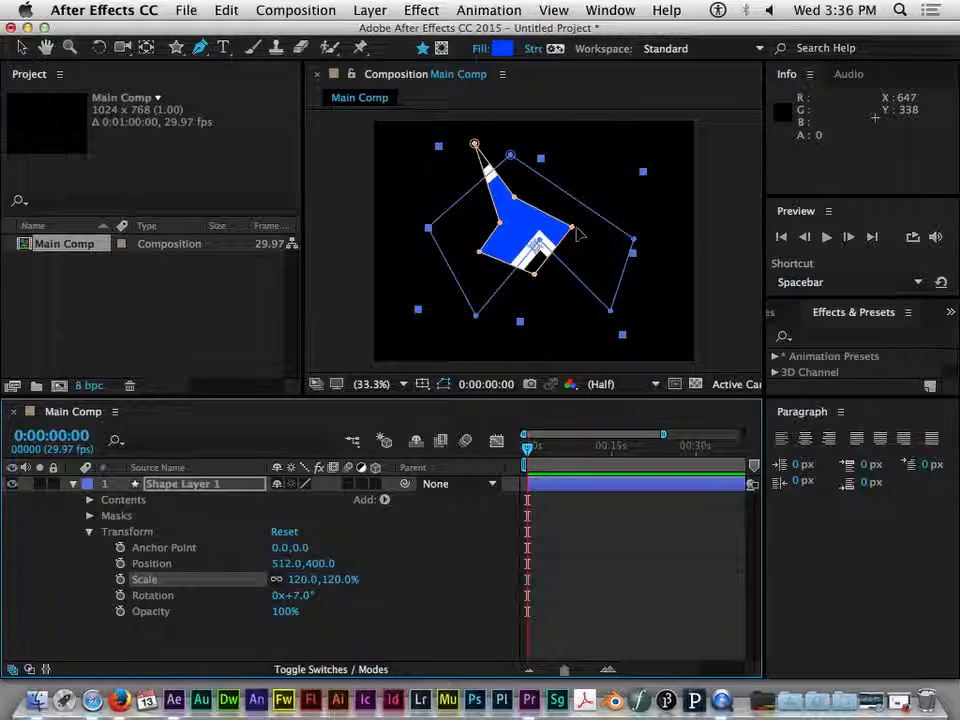
Open Mask 1's properties and set Mask Feather to 45 pixels
{"action": "left_click", "coordinate": [89, 516]}
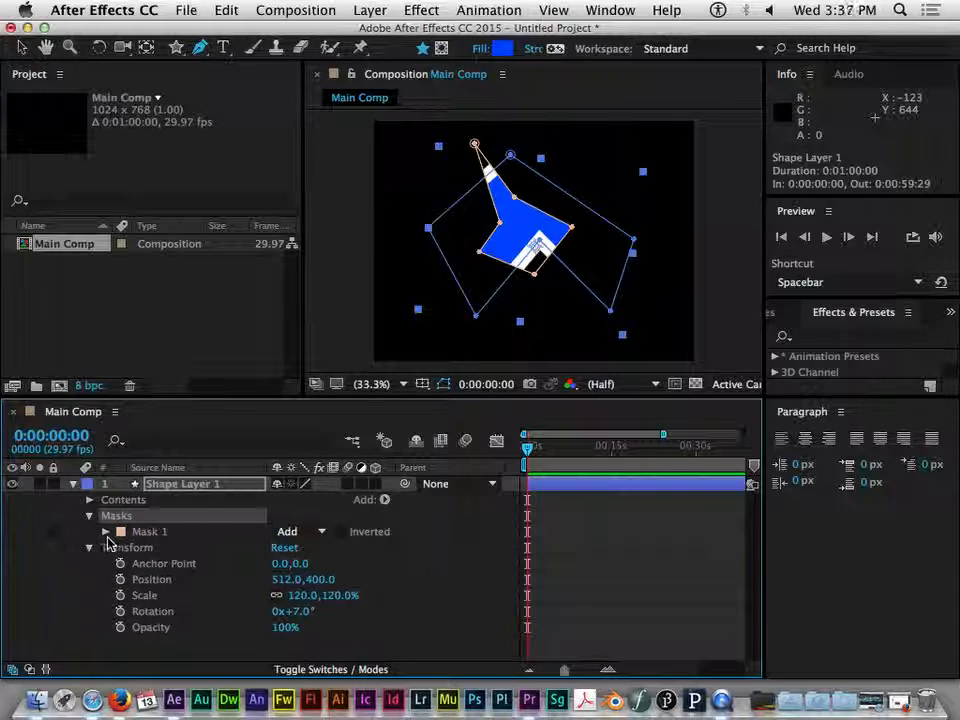
{"action": "left_click", "coordinate": [106, 533]}
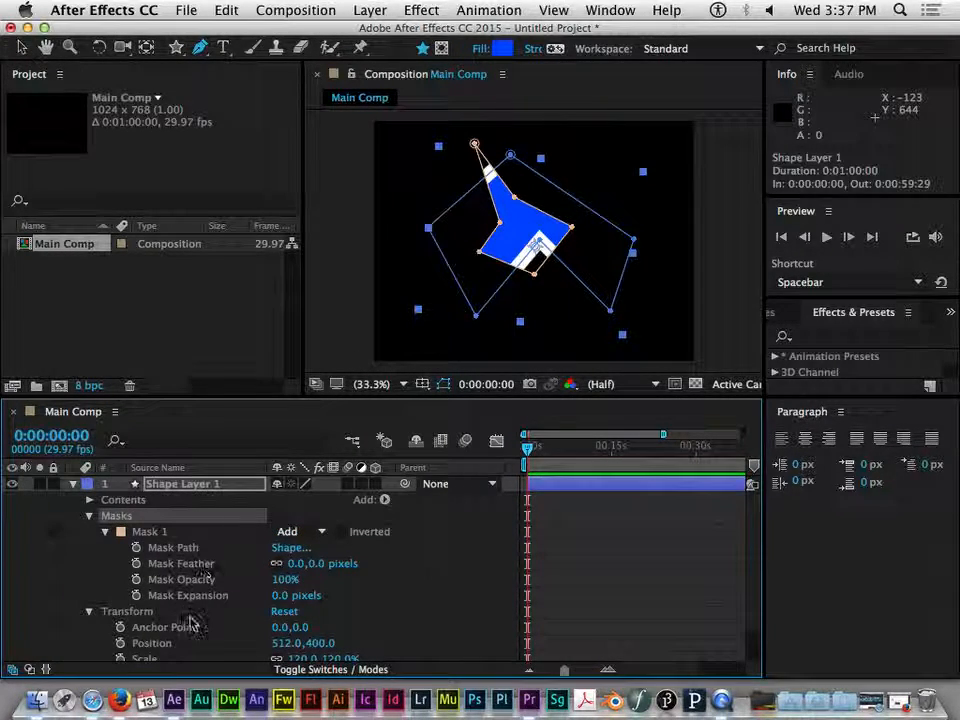
{"action": "left_click_drag", "start_coordinate": [312, 572], "coordinate": [285, 585]}
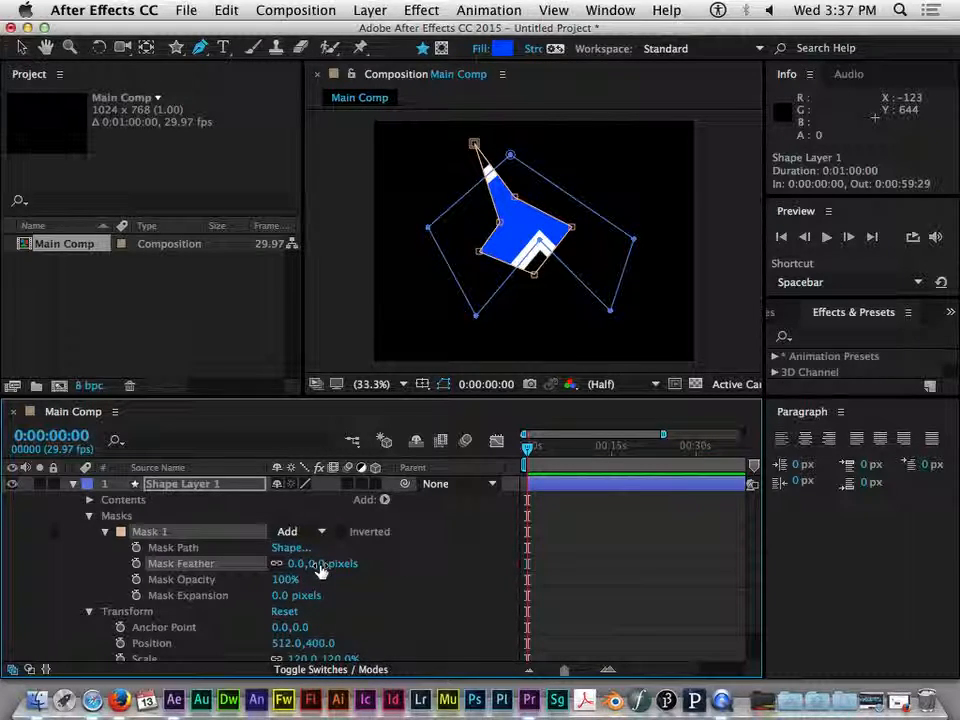
{"action": "left_click_drag", "start_coordinate": [330, 565], "coordinate": [360, 568]}
{"action": "left_click_drag", "start_coordinate": [284, 580], "coordinate": [378, 583]}
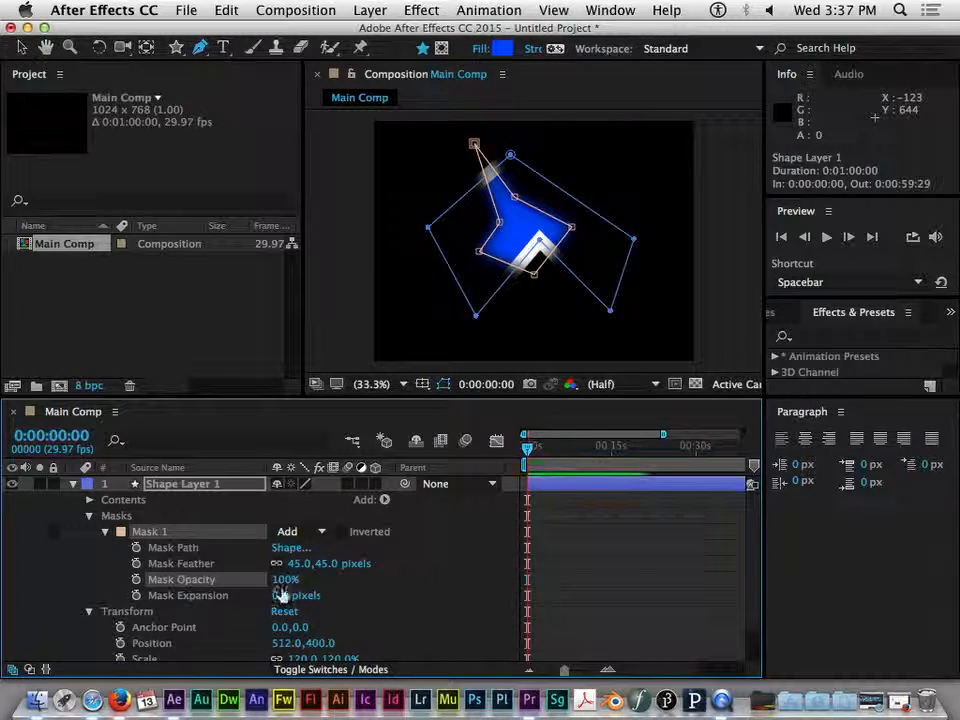
Set Mask 1's Mask Expansion to 342 pixels
{"action": "left_click_drag", "start_coordinate": [282, 597], "coordinate": [232, 576]}
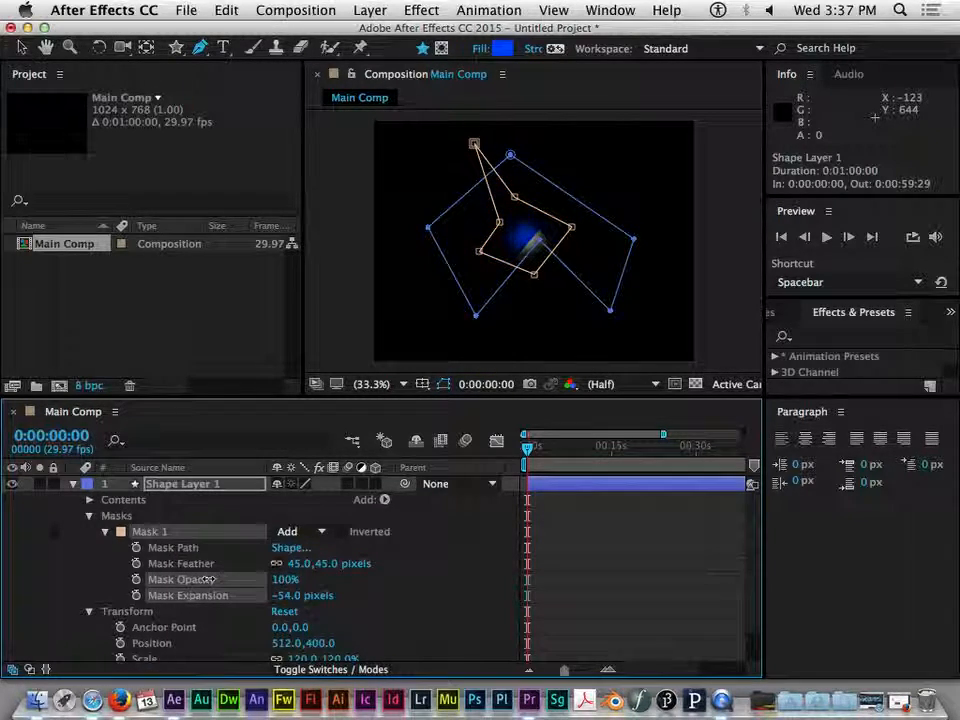
{"action": "left_click_drag", "start_coordinate": [343, 570], "coordinate": [229, 576]}
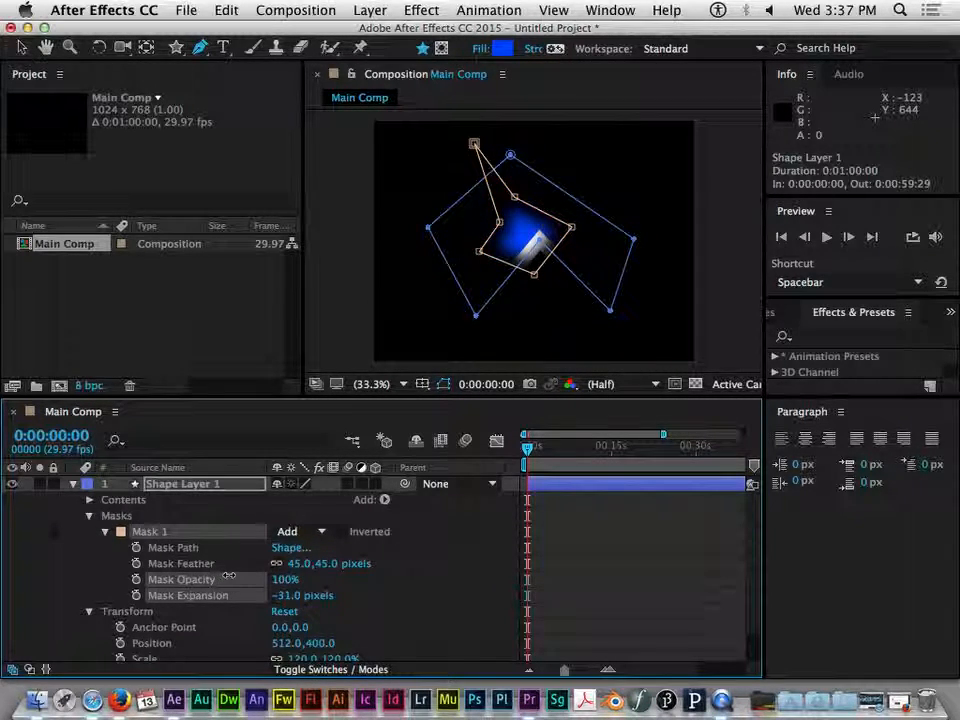
{"action": "left_click_drag", "start_coordinate": [367, 577], "coordinate": [154, 574]}
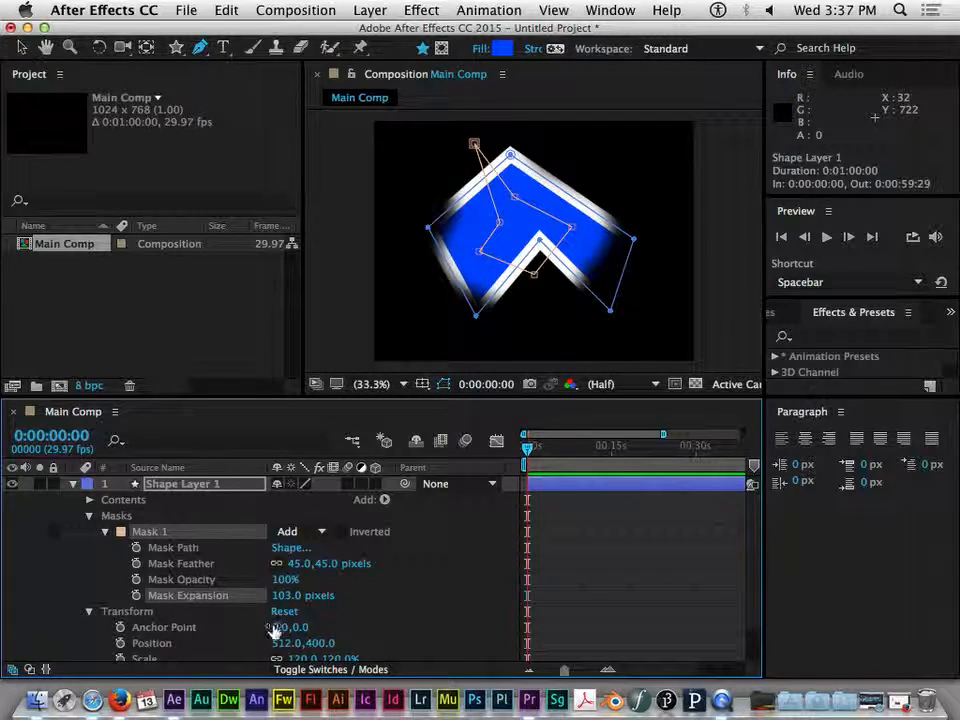
{"action": "left_click_drag", "start_coordinate": [285, 597], "coordinate": [336, 199]}
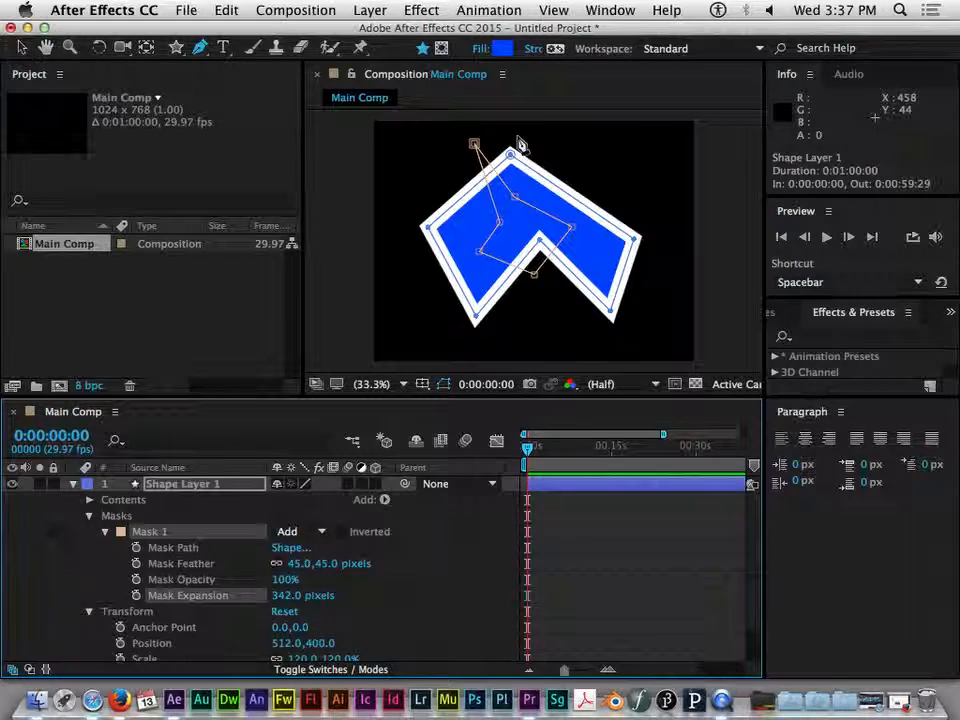
Add a vertex to the mask path's upper-right edge with the Add Vertex Tool
{"action": "left_click", "coordinate": [200, 48]}
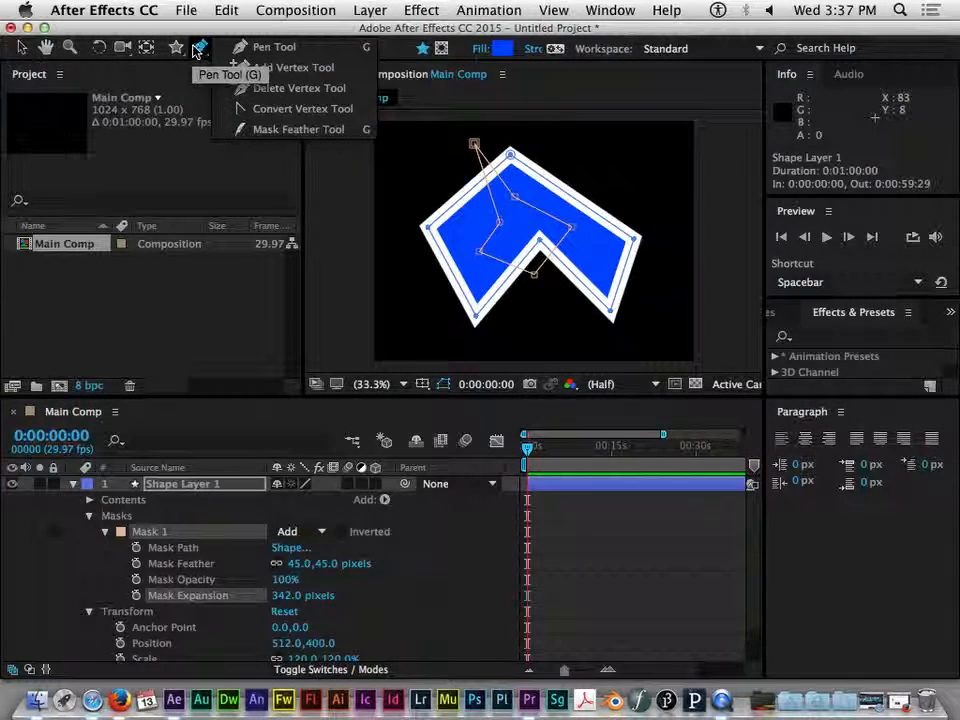
{"action": "left_click", "coordinate": [279, 72]}
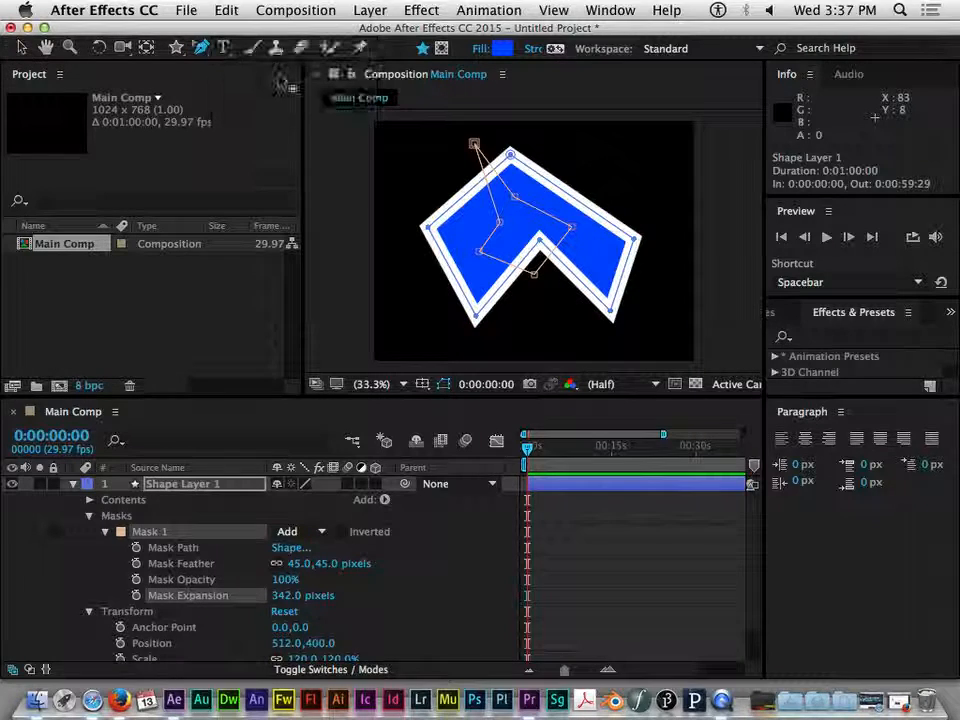
{"action": "left_click", "coordinate": [575, 200]}
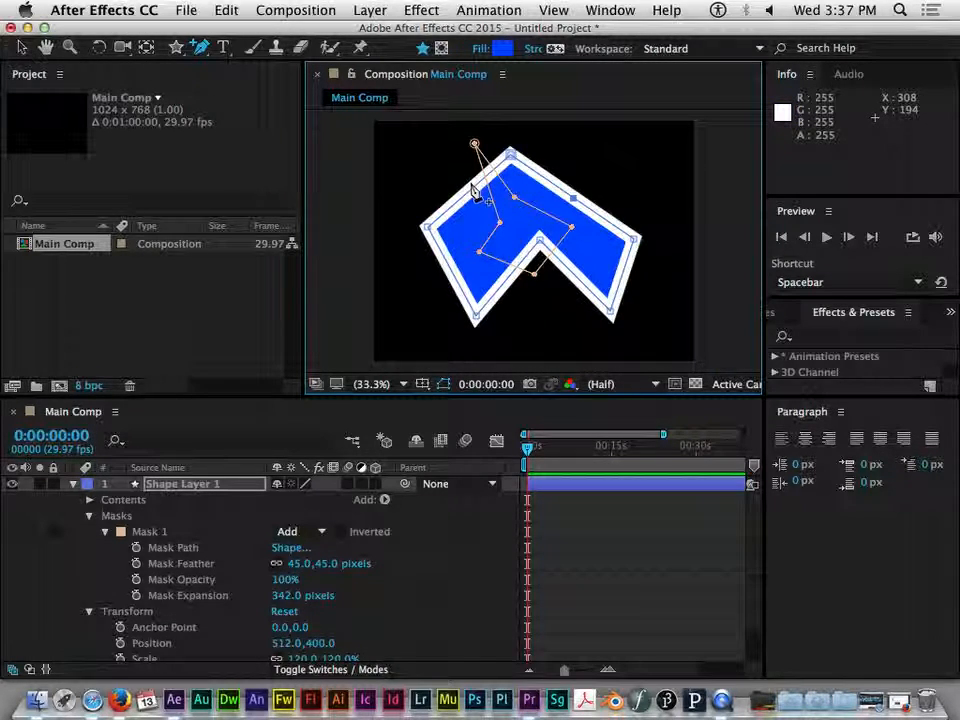
Remove the mask's left, right and lower-right vertices with the Delete Vertex Tool
{"action": "left_click", "coordinate": [200, 48]}
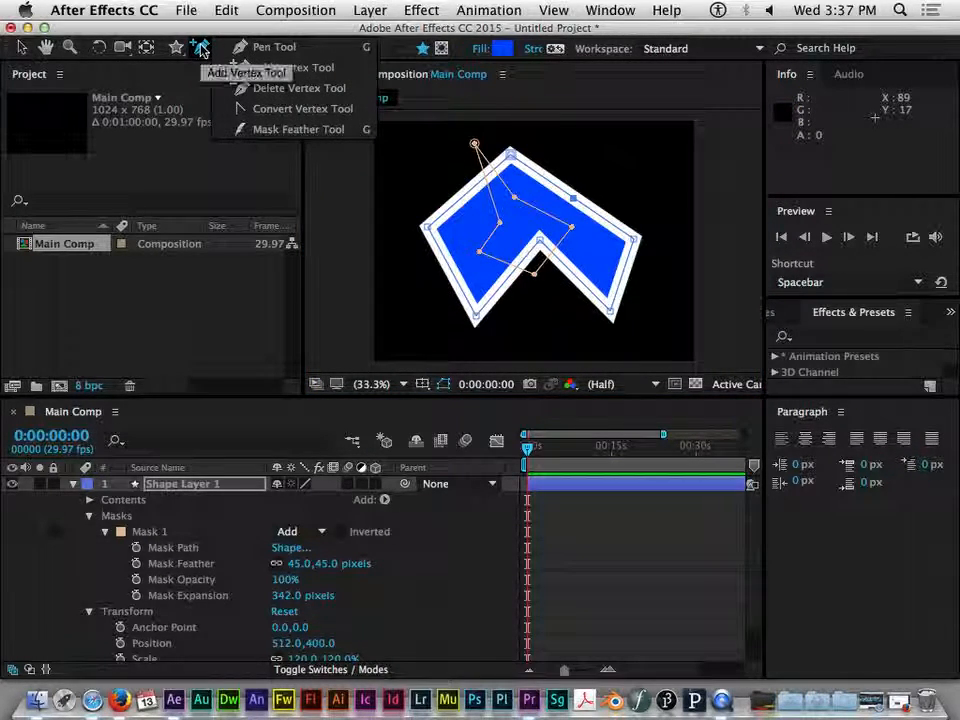
{"action": "left_click", "coordinate": [280, 89]}
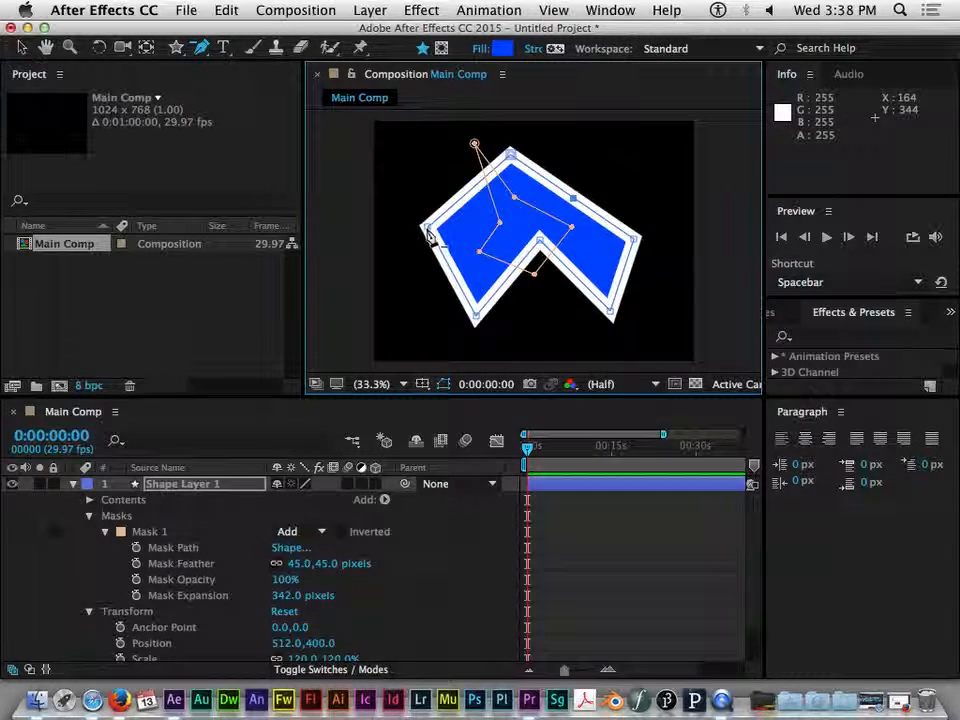
{"action": "left_click", "coordinate": [426, 230]}
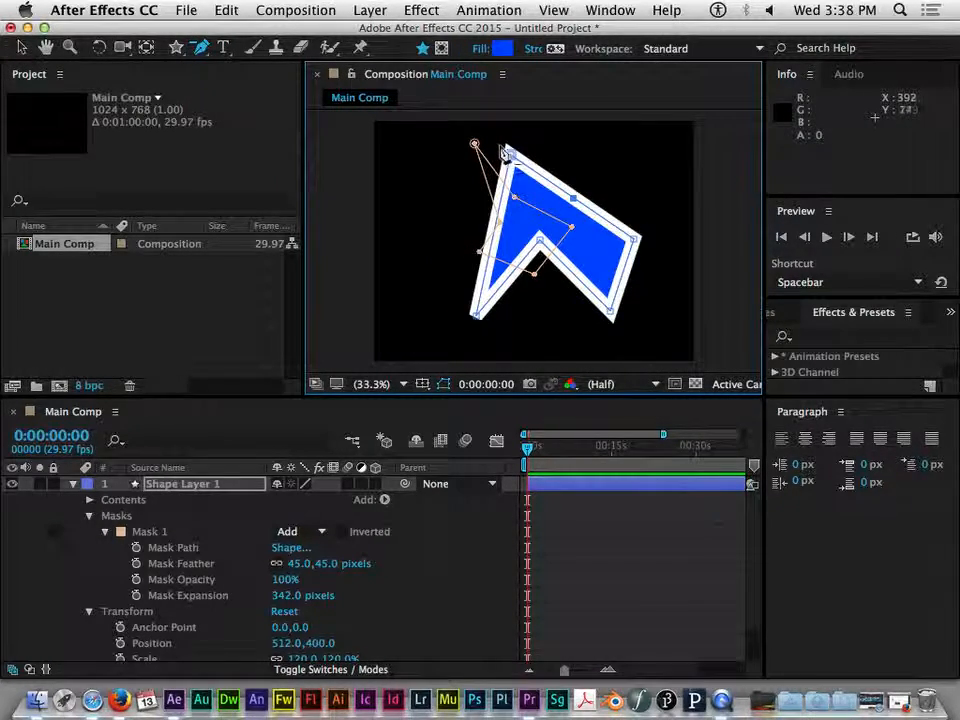
{"action": "left_click", "coordinate": [637, 238]}
{"action": "left_click", "coordinate": [613, 313]}
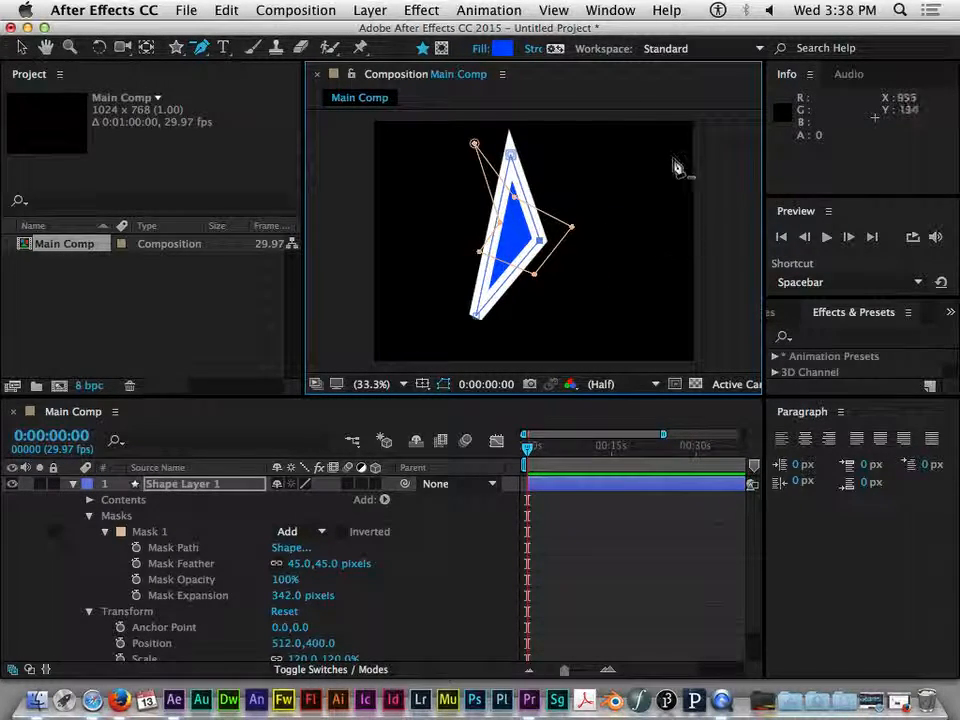
Convert the mask's top vertex into a smooth curve with the Convert Vertex Tool
{"action": "left_click", "coordinate": [200, 48]}
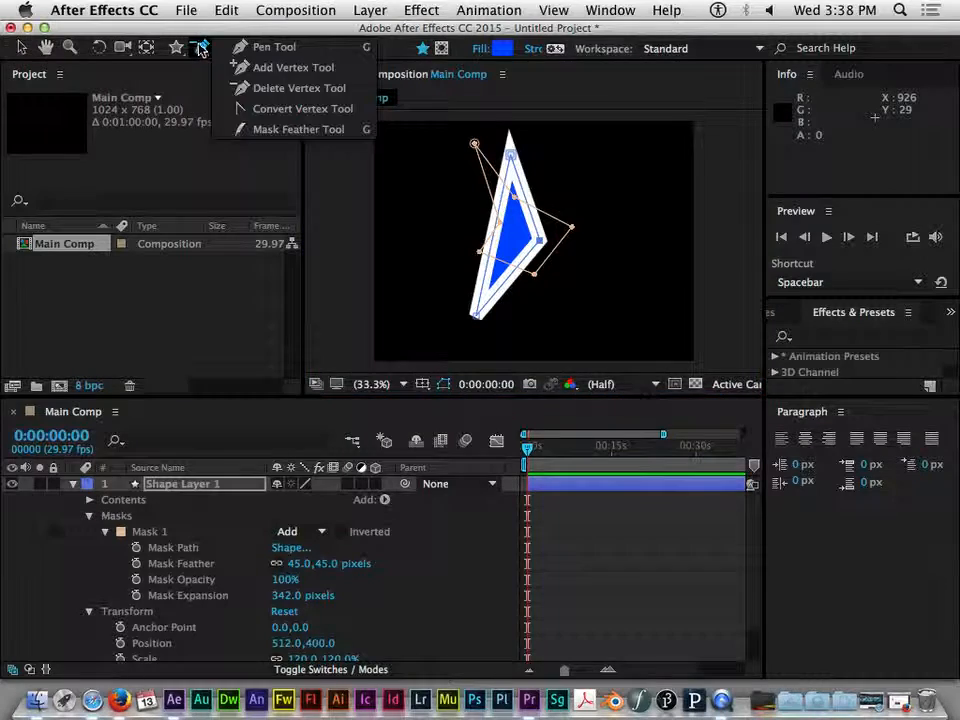
{"action": "left_click", "coordinate": [282, 109]}
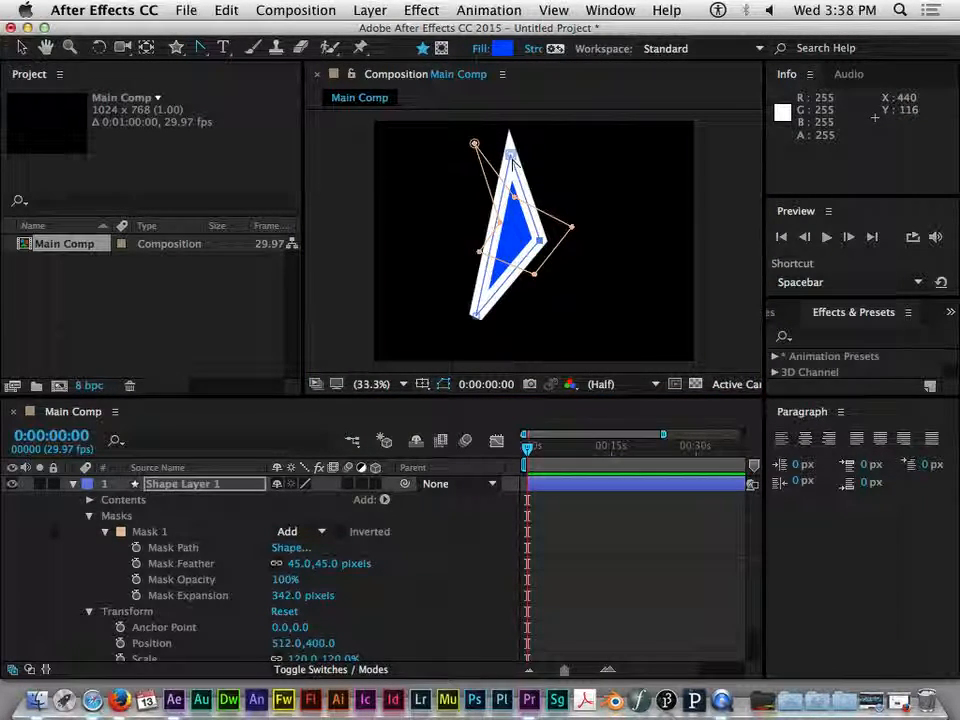
{"action": "left_click_drag", "start_coordinate": [510, 155], "coordinate": [426, 169]}
{"action": "left_click", "coordinate": [511, 154]}
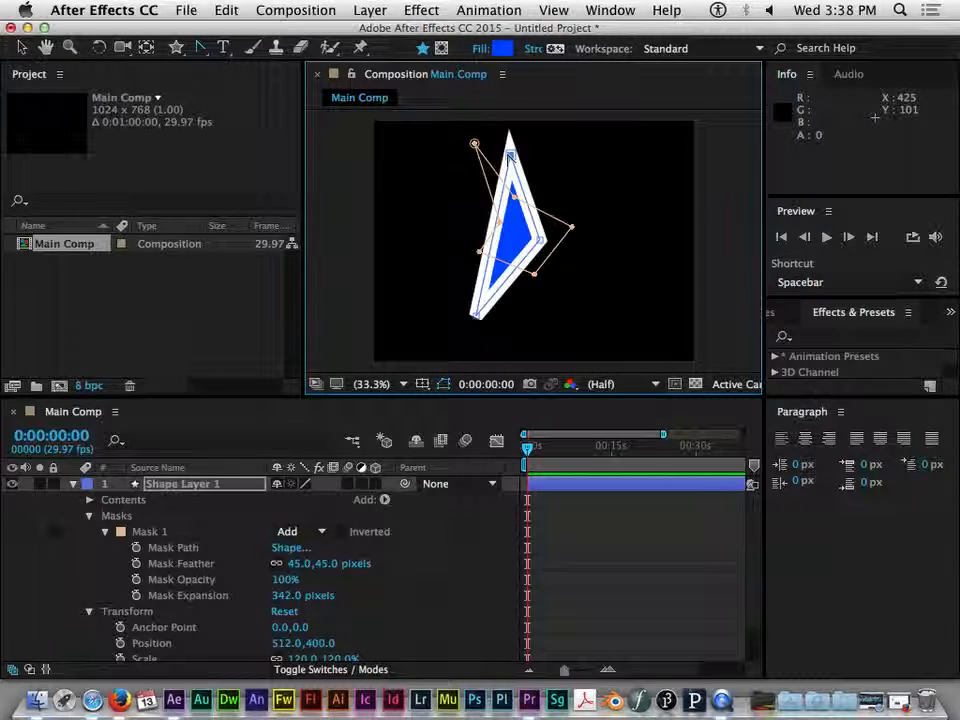
{"action": "left_click", "coordinate": [509, 154]}
Reshape the mask by toggling several vertices between smooth and corner and pulling a curve handle from the bottom vertex
{"action": "left_click", "coordinate": [540, 241]}
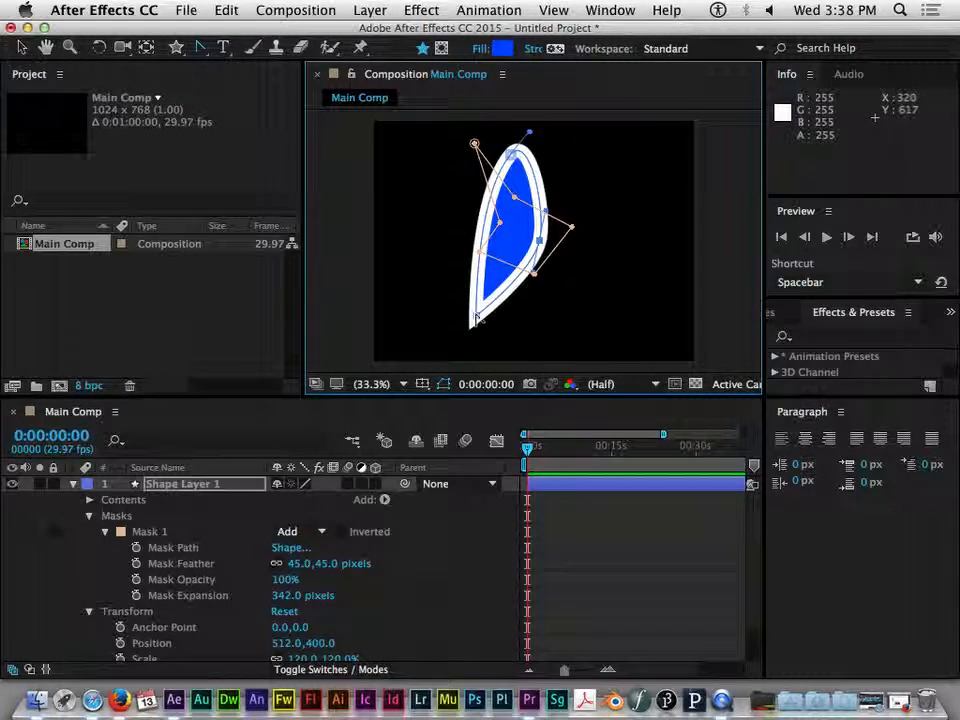
{"action": "left_click", "coordinate": [476, 318]}
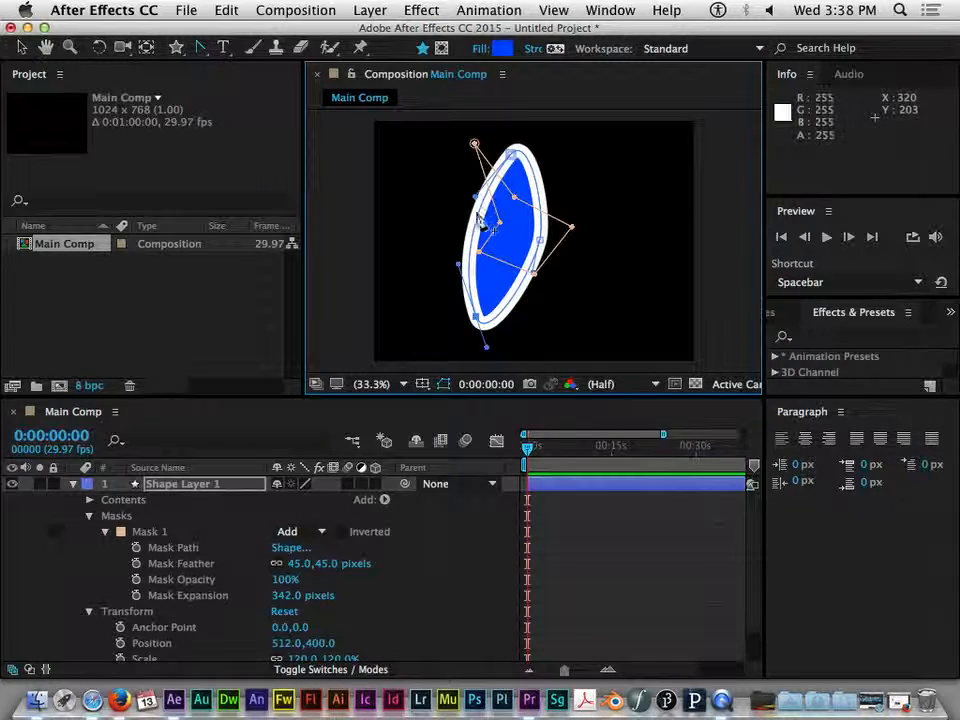
{"action": "left_click", "coordinate": [512, 153]}
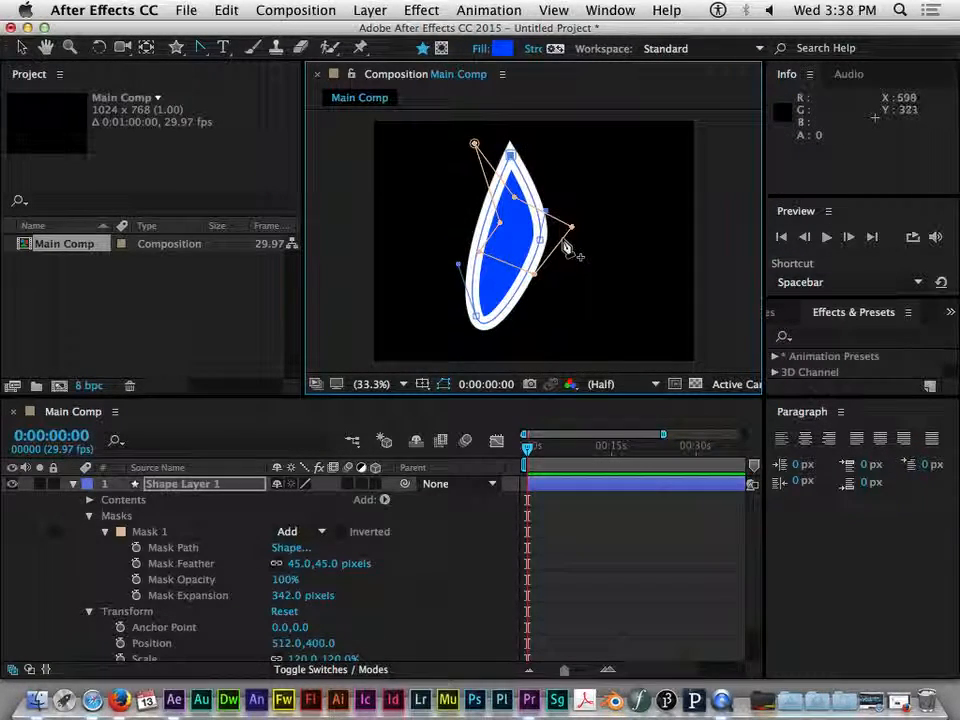
{"action": "left_click", "coordinate": [540, 237]}
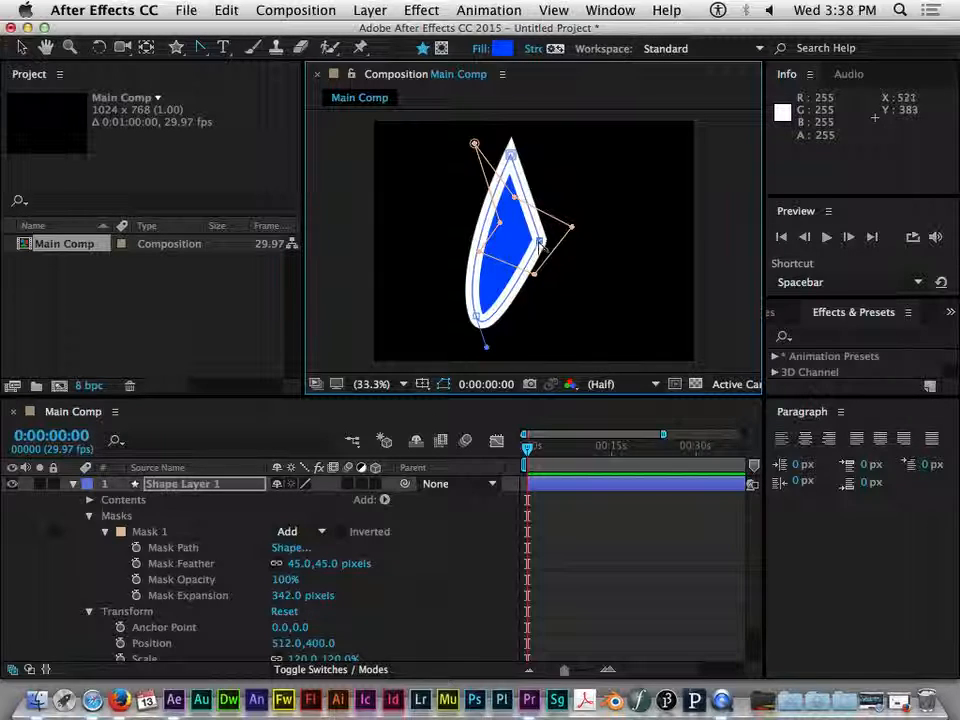
{"action": "left_click_drag", "start_coordinate": [487, 346], "coordinate": [633, 315]}
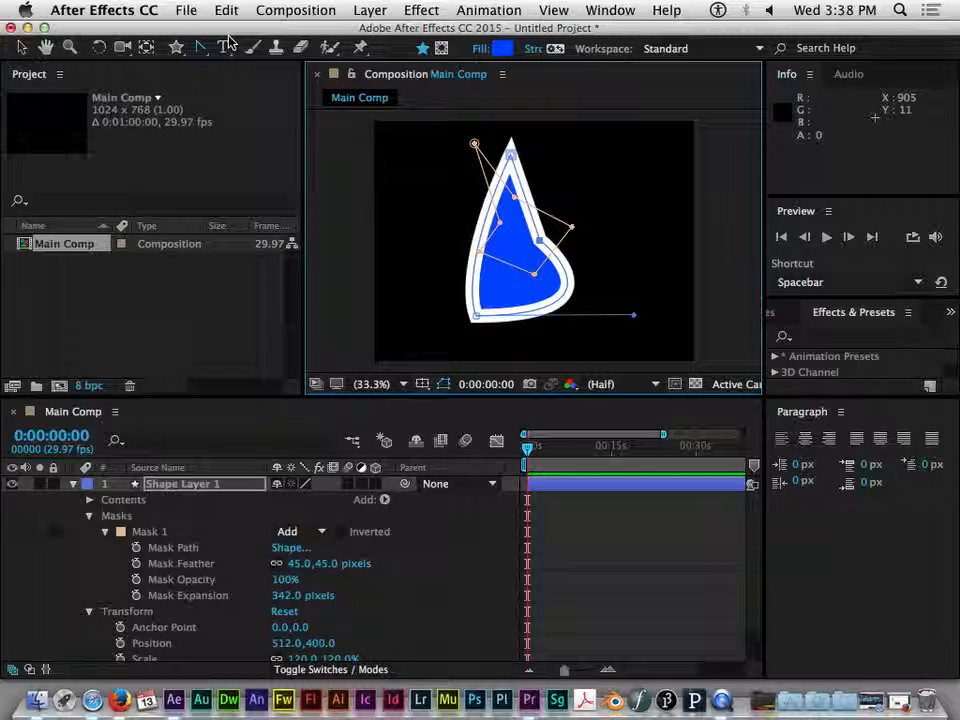
Delete Shape Layer 1 from Main Comp
{"action": "left_click", "coordinate": [76, 485]}
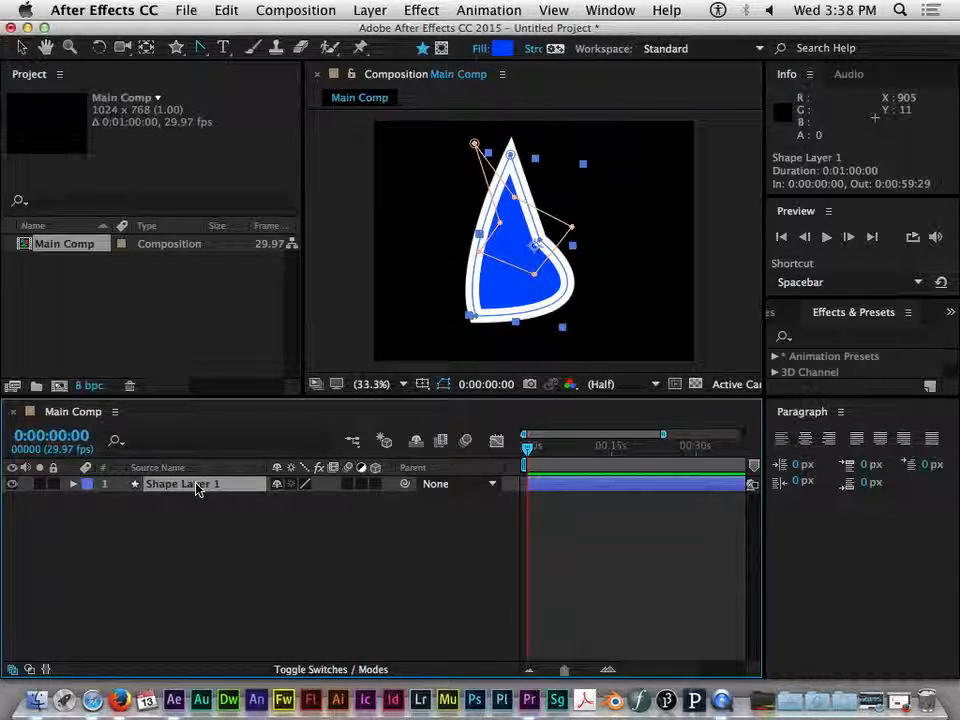
{"action": "key", "text": "Delete"}
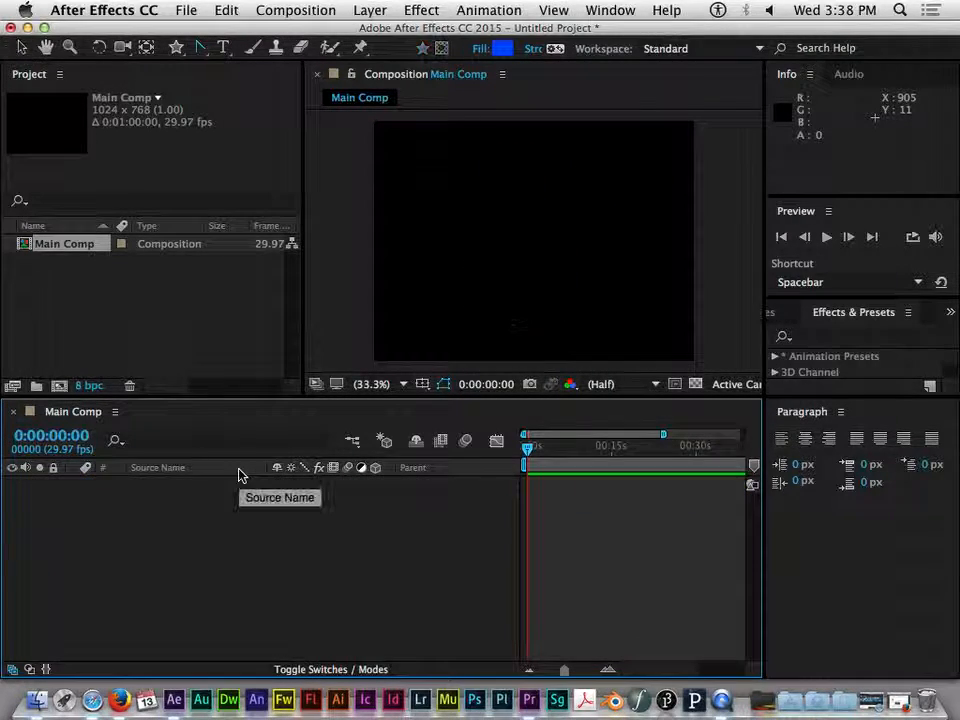
Create a point text layer reading edfsdfsdf near the composition's top with the Horizontal Type Tool
{"action": "left_click", "coordinate": [224, 48]}
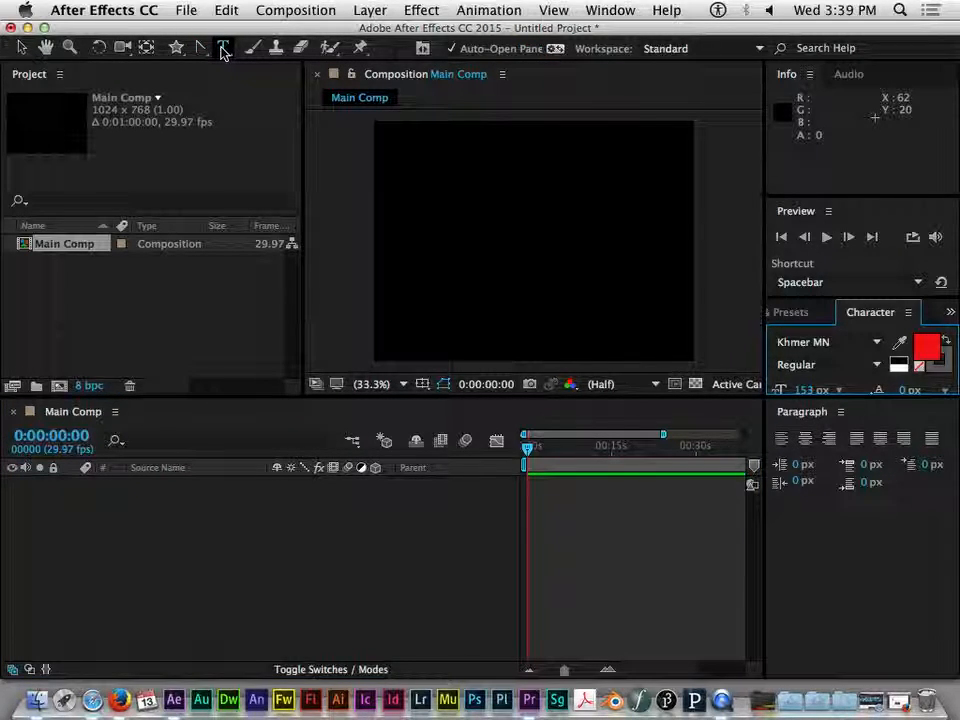
{"action": "left_click", "coordinate": [222, 50]}
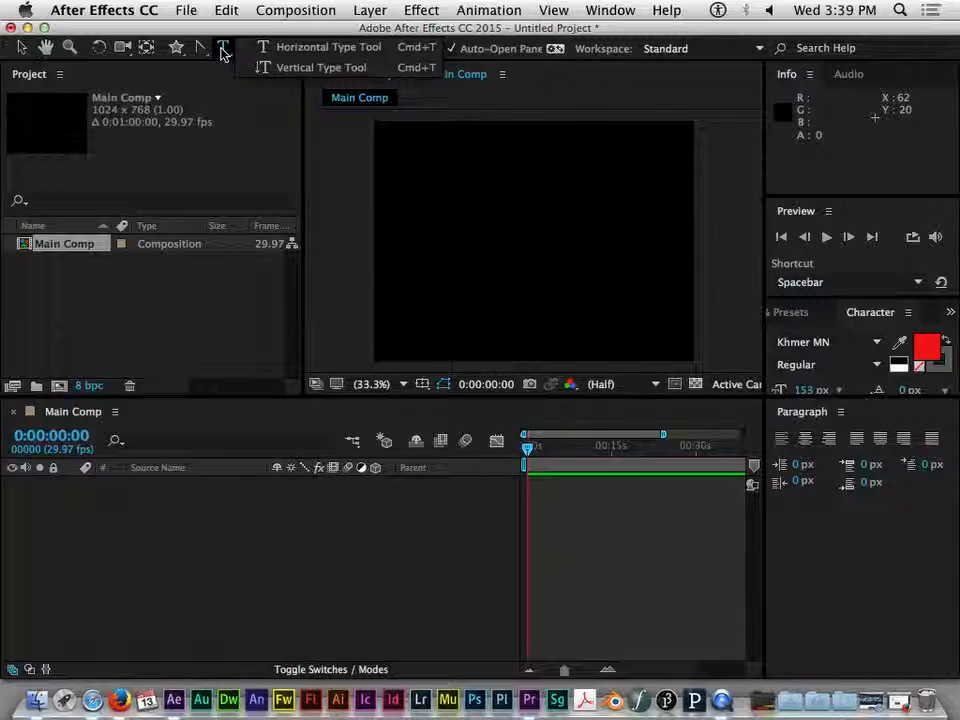
{"action": "left_click", "coordinate": [222, 48]}
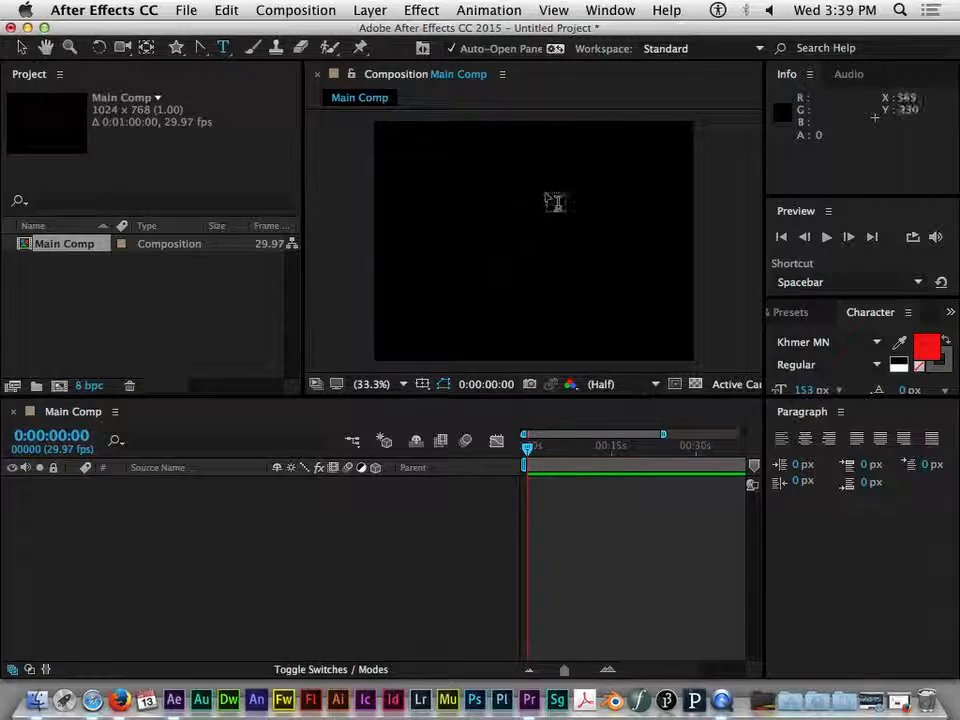
{"action": "mouse_move", "coordinate": [767, 152]}
{"action": "left_mouse_down"}
{"action": "mouse_move", "coordinate": [671, 161]}
{"action": "mouse_move", "coordinate": [768, 162]}
{"action": "left_mouse_up"}
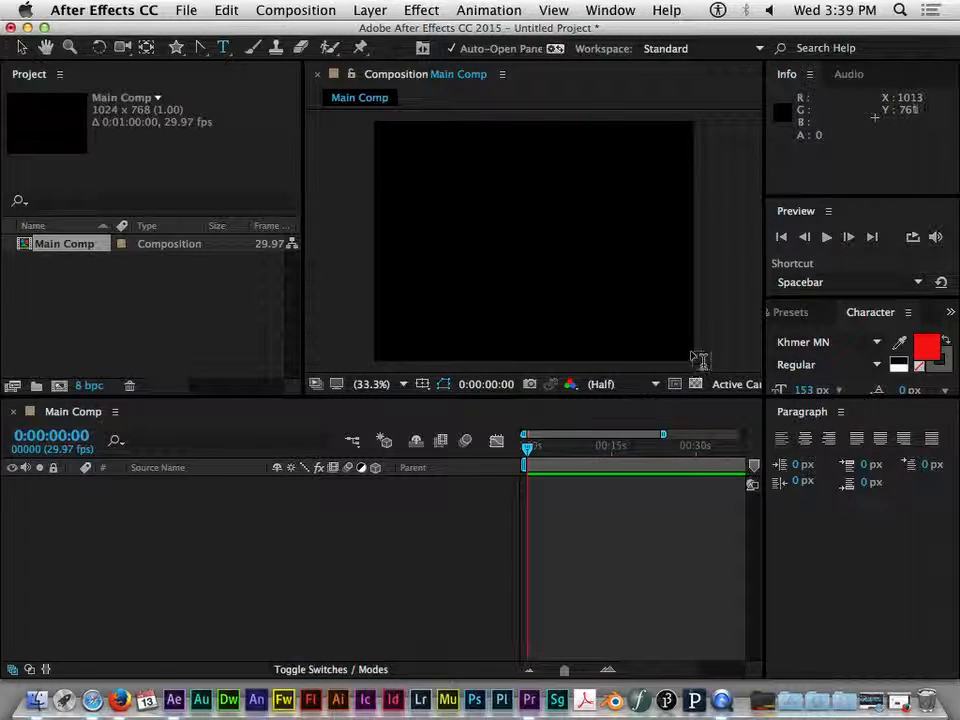
{"action": "left_click", "coordinate": [412, 177]}
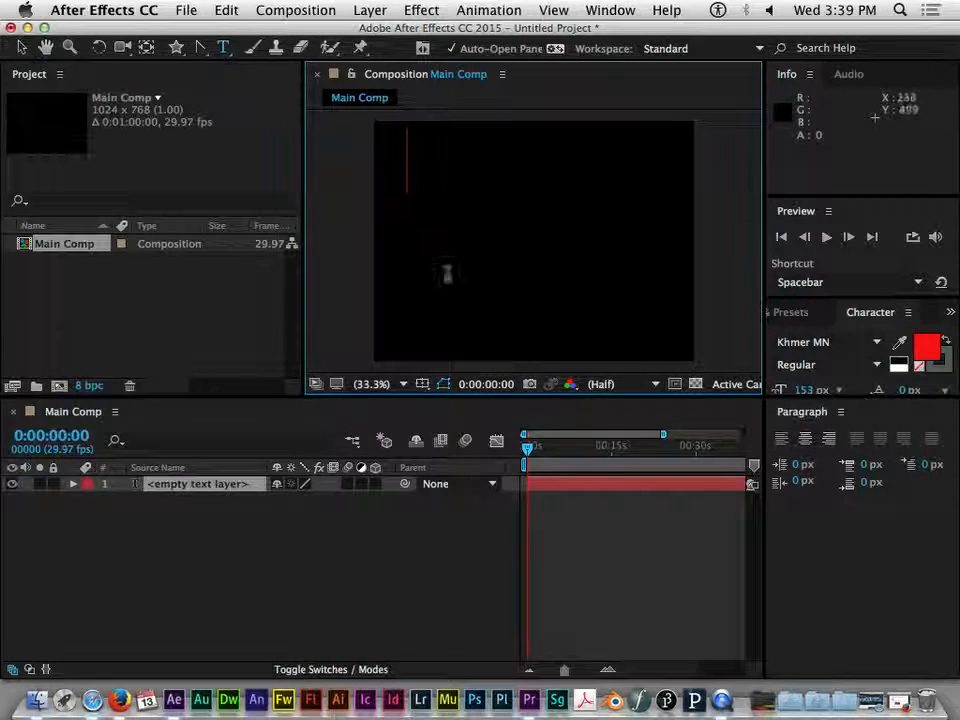
{"action": "type", "text": "edfsdfsdf"}
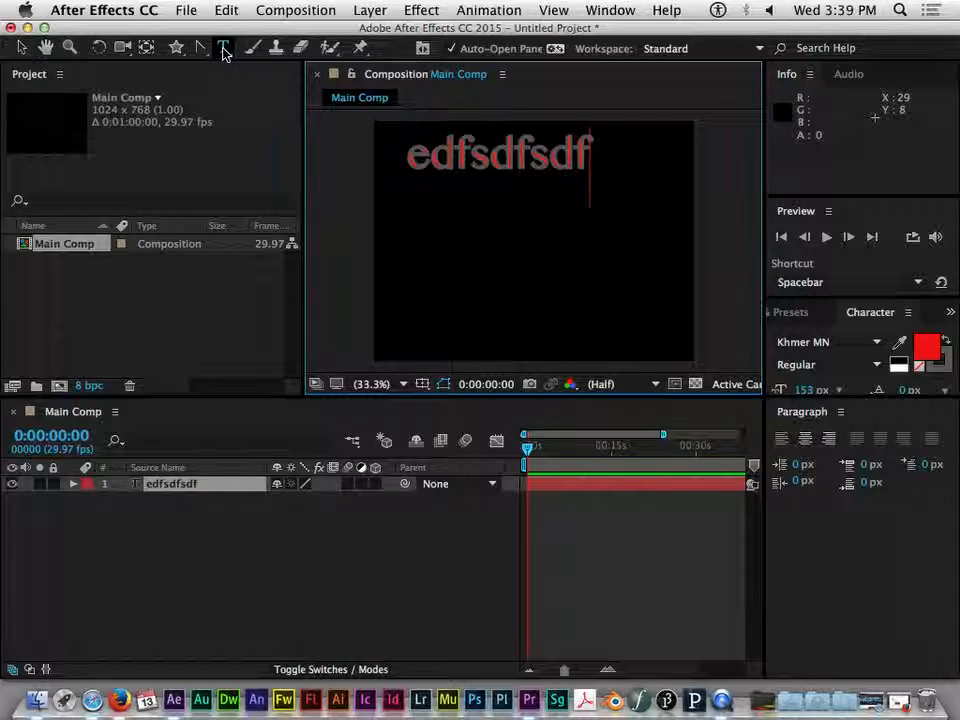
{"action": "left_click", "coordinate": [21, 48]}
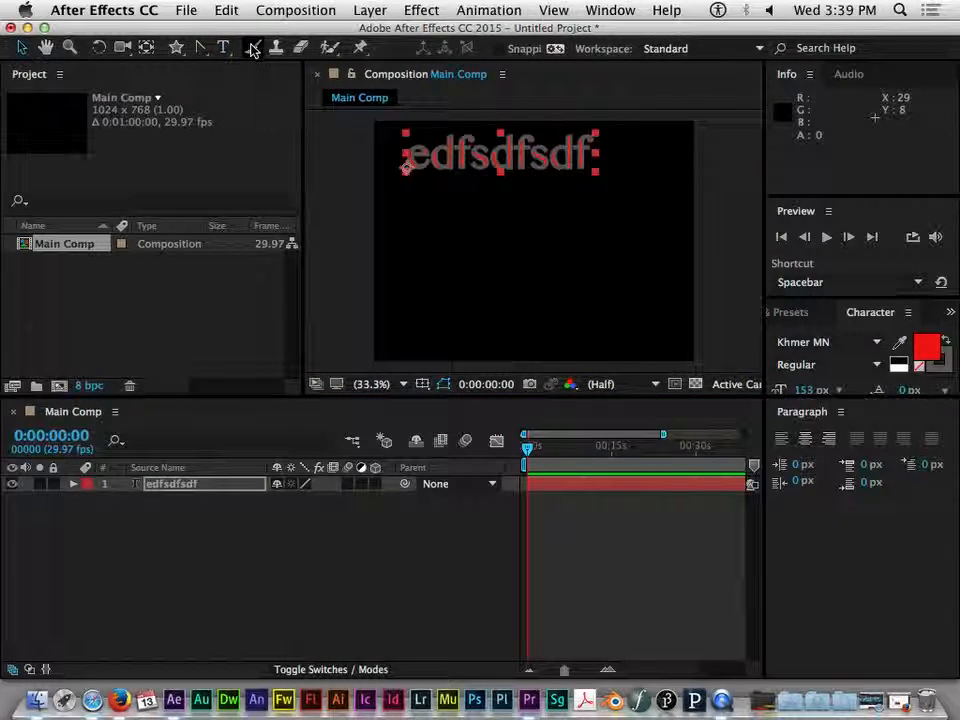
Draw a paragraph text box below the first text and enter sdfsdf sdf sdf sdf sdf
{"action": "left_click", "coordinate": [223, 47]}
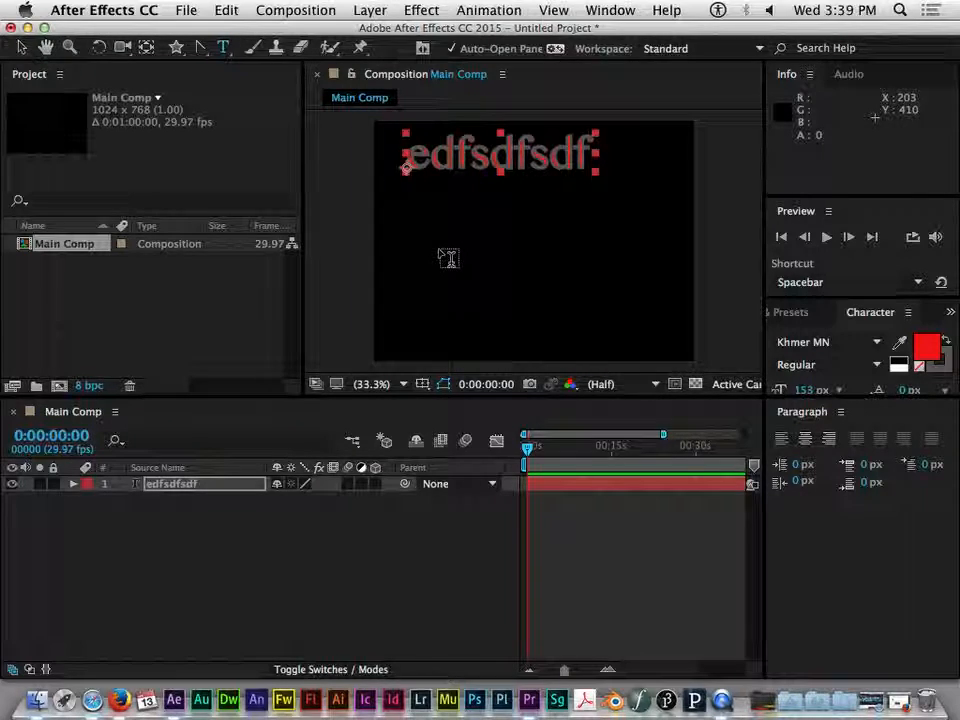
{"action": "left_click_drag", "start_coordinate": [397, 214], "coordinate": [635, 319]}
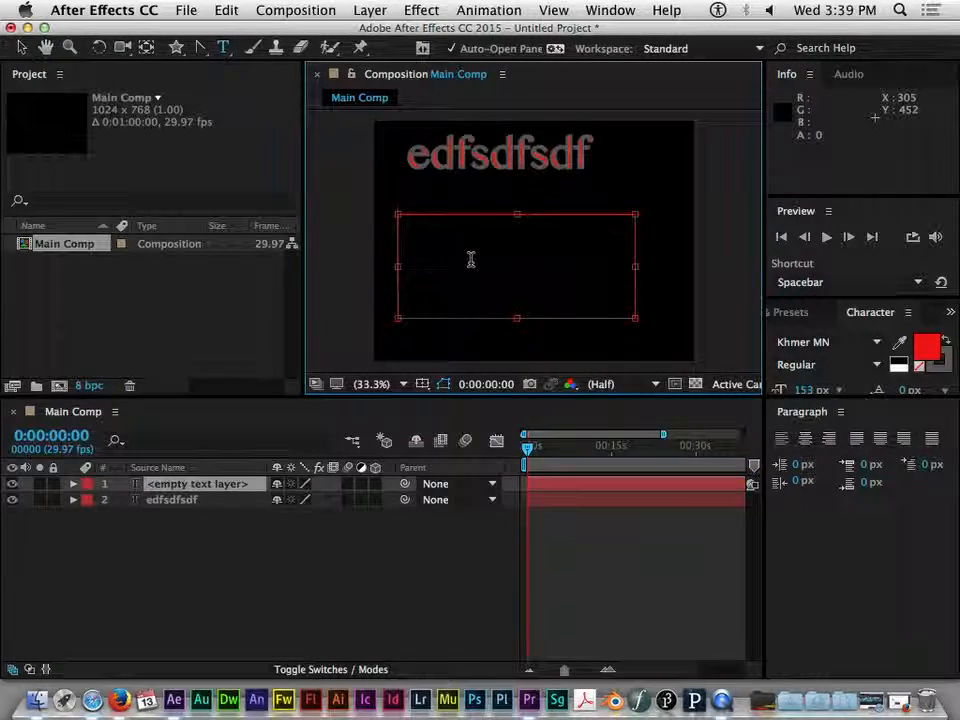
{"action": "type", "text": "sdfsdf sdf"}
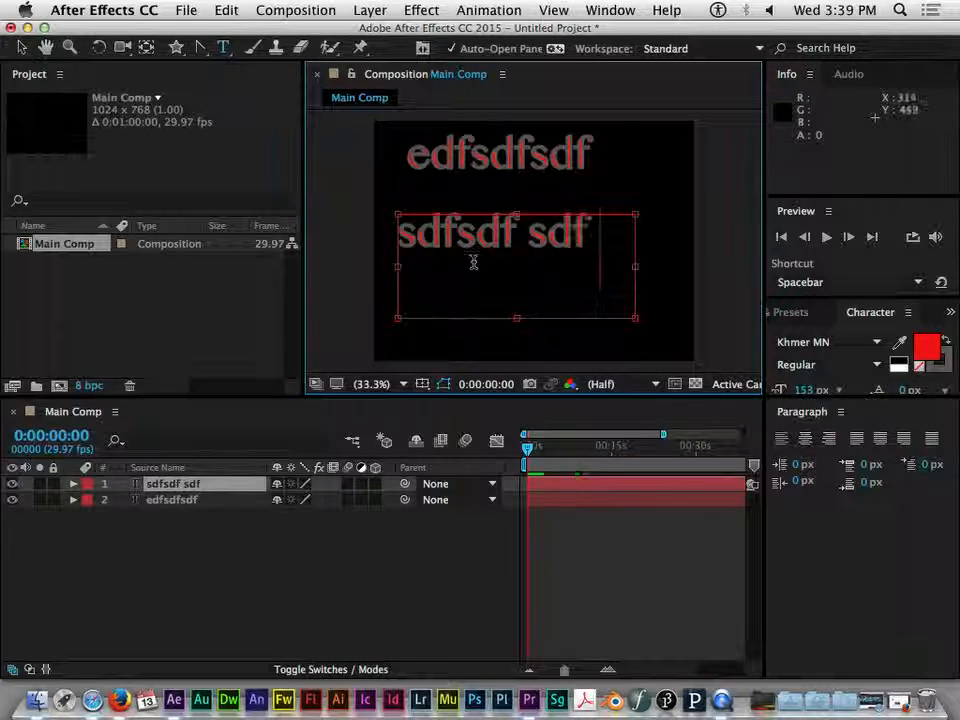
{"action": "type", "text": " sdf sdf sdf sdf"}
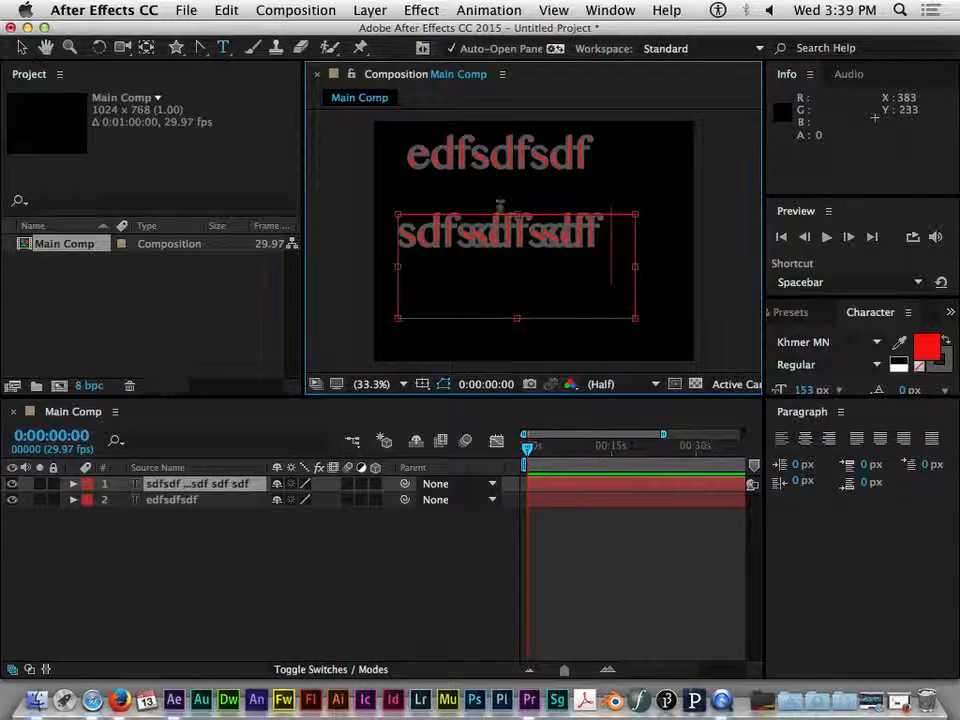
Extend the paragraph text box's top and bottom edges and add fghfgh to its text
{"action": "left_click_drag", "start_coordinate": [520, 218], "coordinate": [515, 184]}
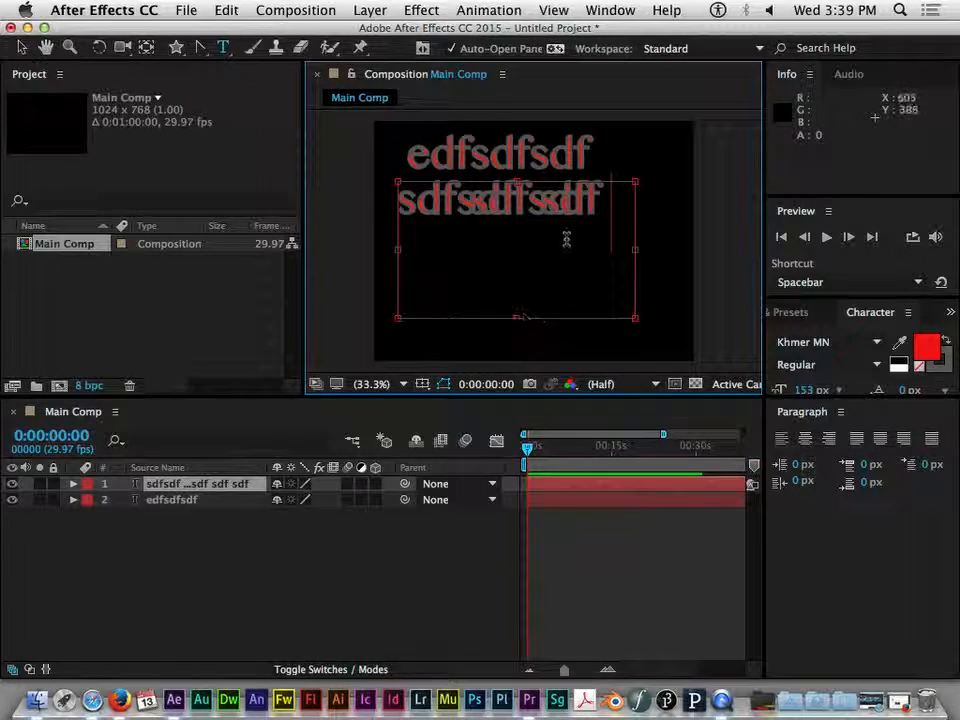
{"action": "type", "text": "fghfgh"}
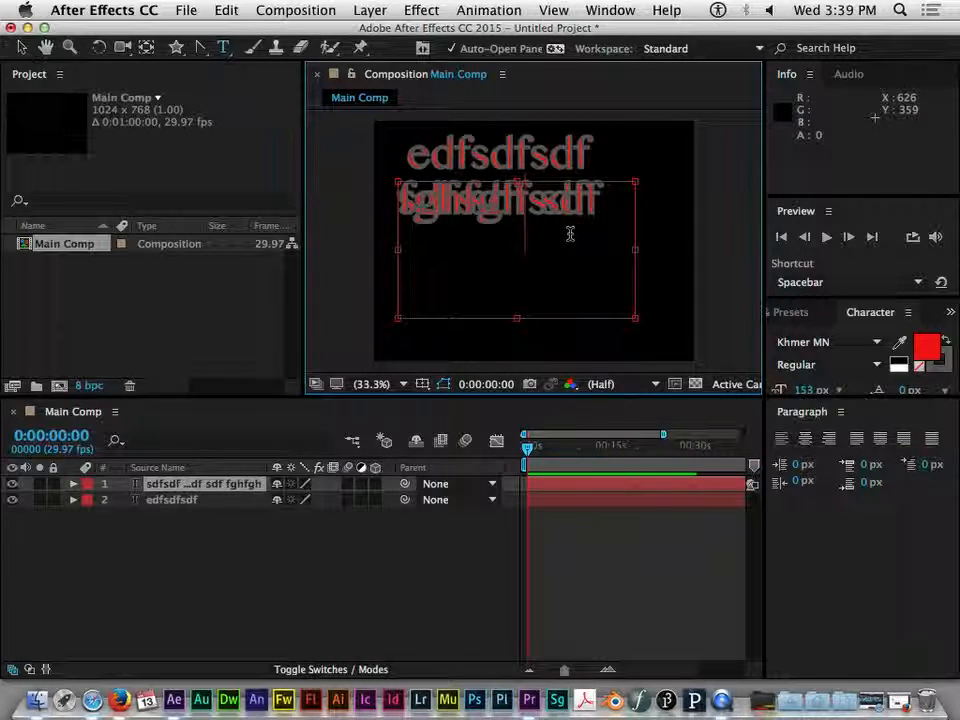
{"action": "left_click_drag", "start_coordinate": [516, 318], "coordinate": [516, 353]}
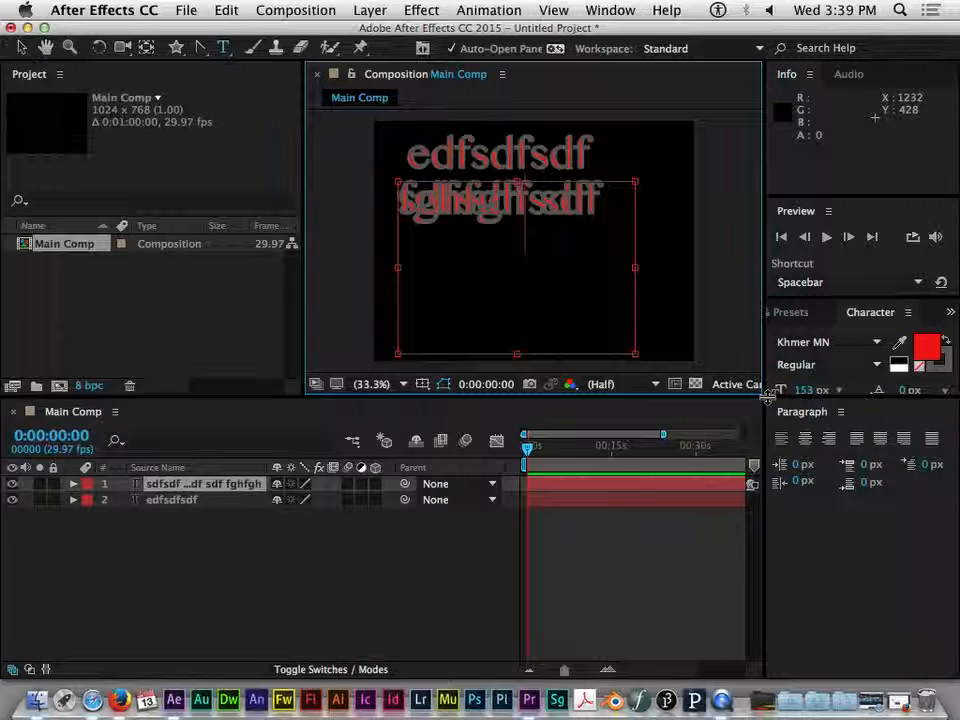
Set the text stroke width to 0 px
{"action": "left_click_drag", "start_coordinate": [771, 395], "coordinate": [739, 574]}
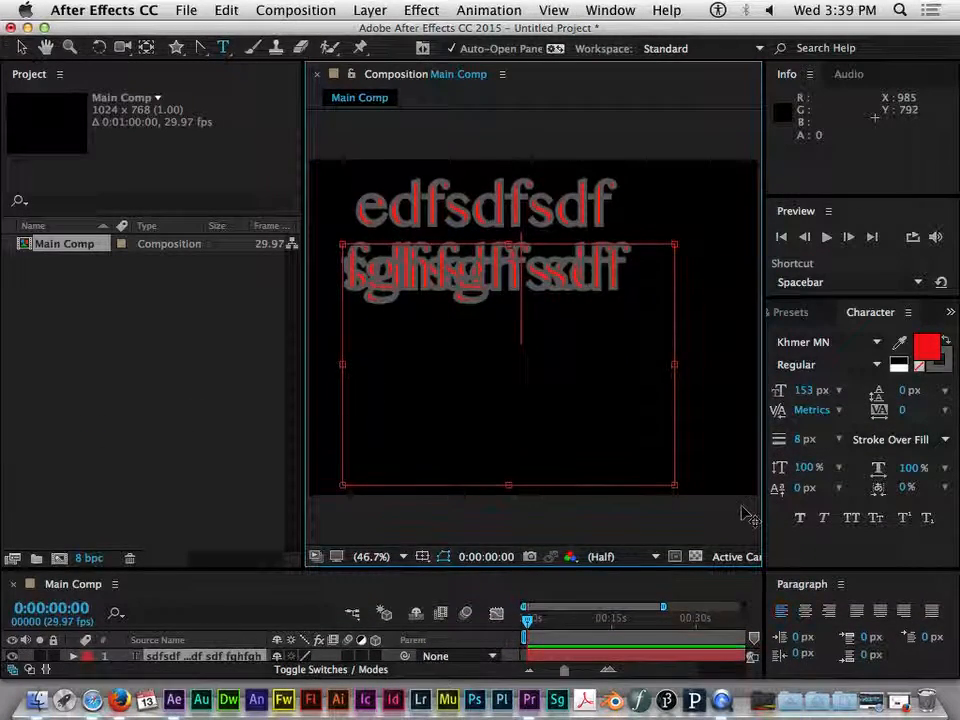
{"action": "left_click_drag", "start_coordinate": [761, 506], "coordinate": [706, 513]}
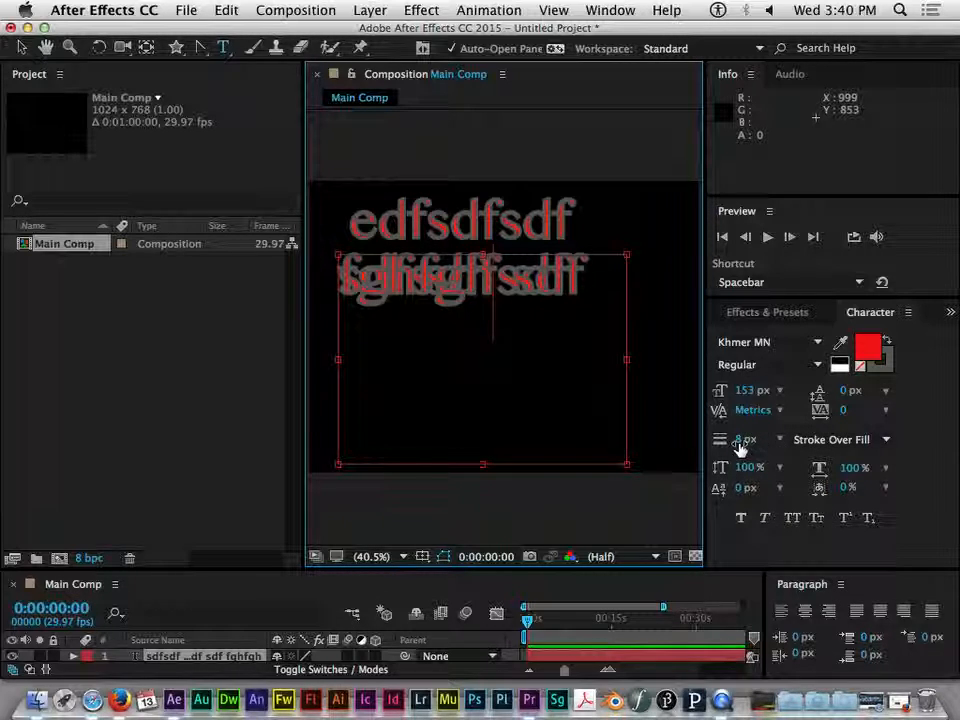
{"action": "mouse_move", "coordinate": [741, 447]}
{"action": "left_mouse_down"}
{"action": "mouse_move", "coordinate": [695, 441]}
{"action": "mouse_move", "coordinate": [754, 448]}
{"action": "mouse_move", "coordinate": [681, 460]}
{"action": "left_mouse_up"}
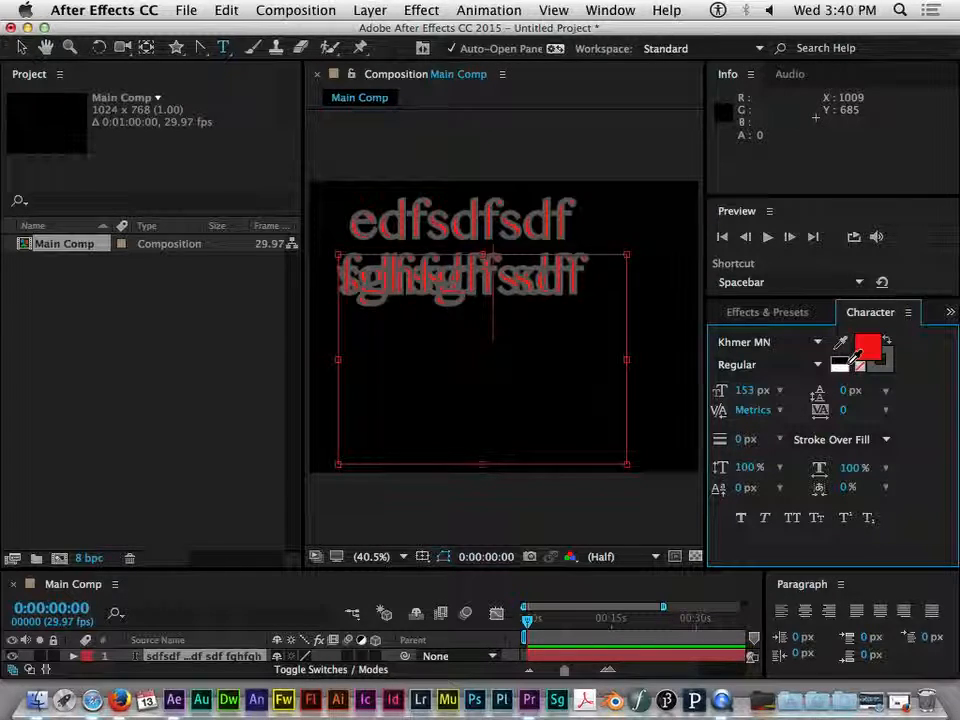
Change the text fill color to a turquoise green in the Text Color picker
{"action": "left_click", "coordinate": [873, 350]}
{"action": "left_click", "coordinate": [507, 122]}
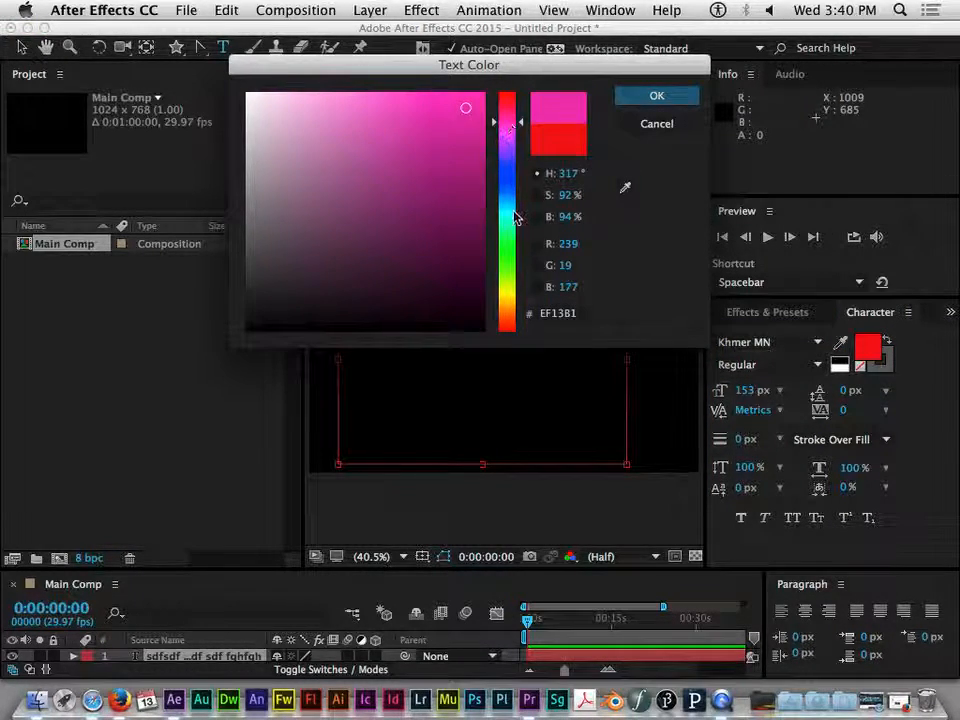
{"action": "left_click", "coordinate": [515, 216]}
{"action": "left_click", "coordinate": [657, 96]}
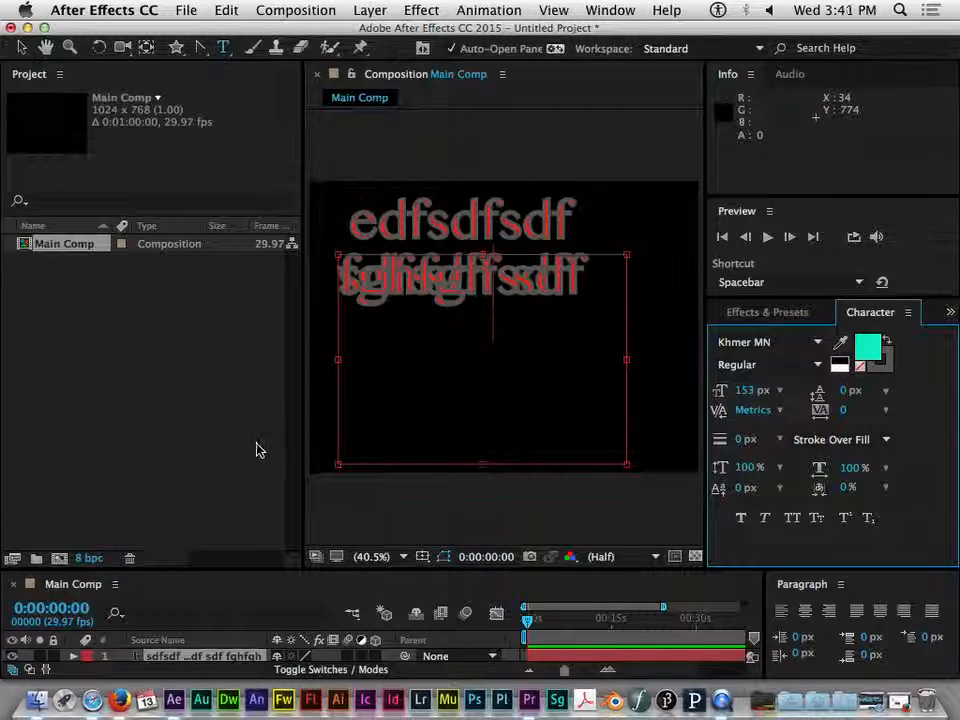
Expand the paragraph text layer's Text properties and open its Animate menu to review the animator options
{"action": "left_click_drag", "start_coordinate": [286, 568], "coordinate": [304, 446]}
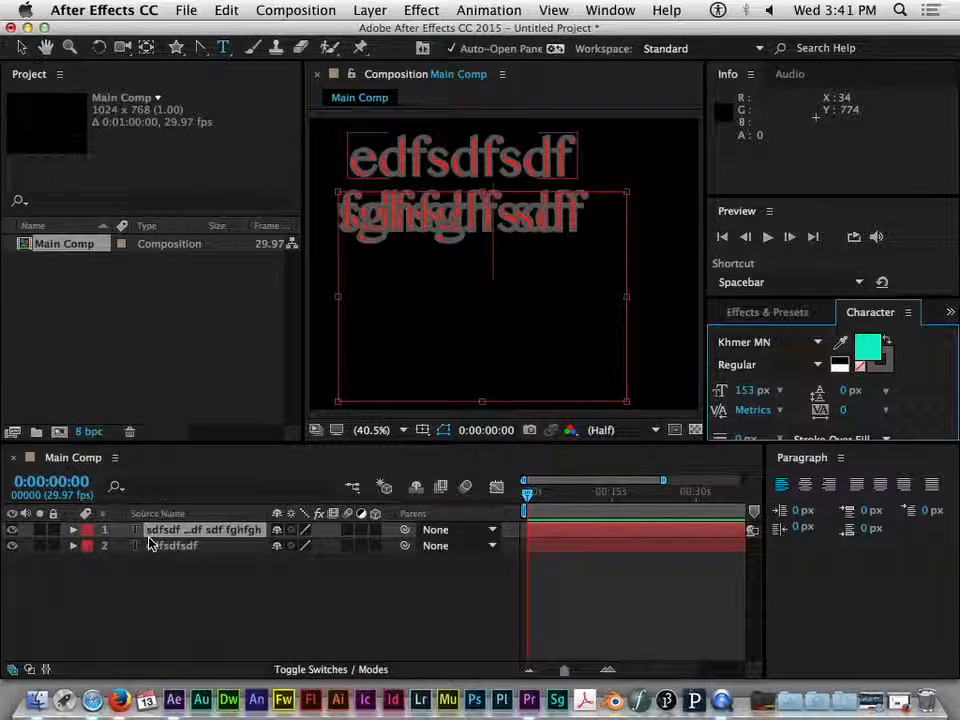
{"action": "left_click", "coordinate": [73, 530]}
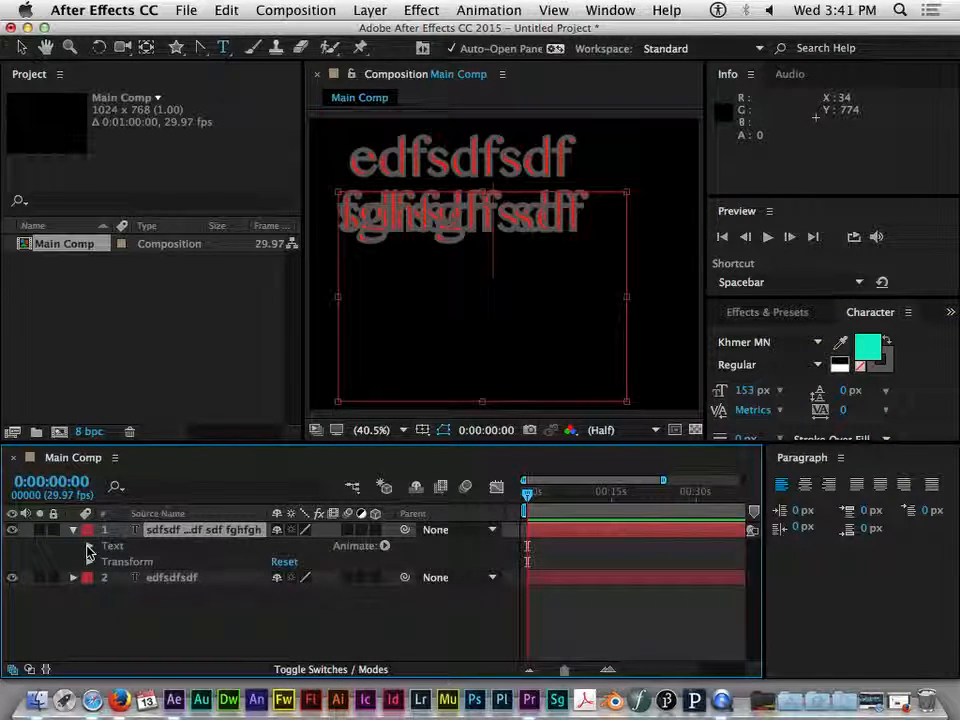
{"action": "left_click", "coordinate": [88, 547]}
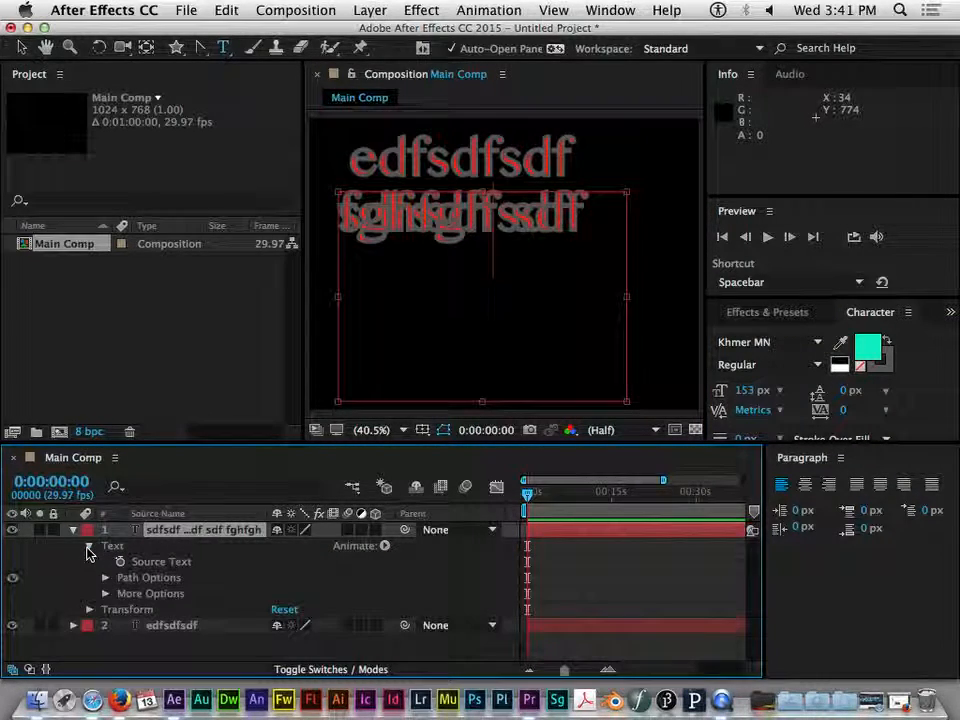
{"action": "left_click", "coordinate": [187, 546]}
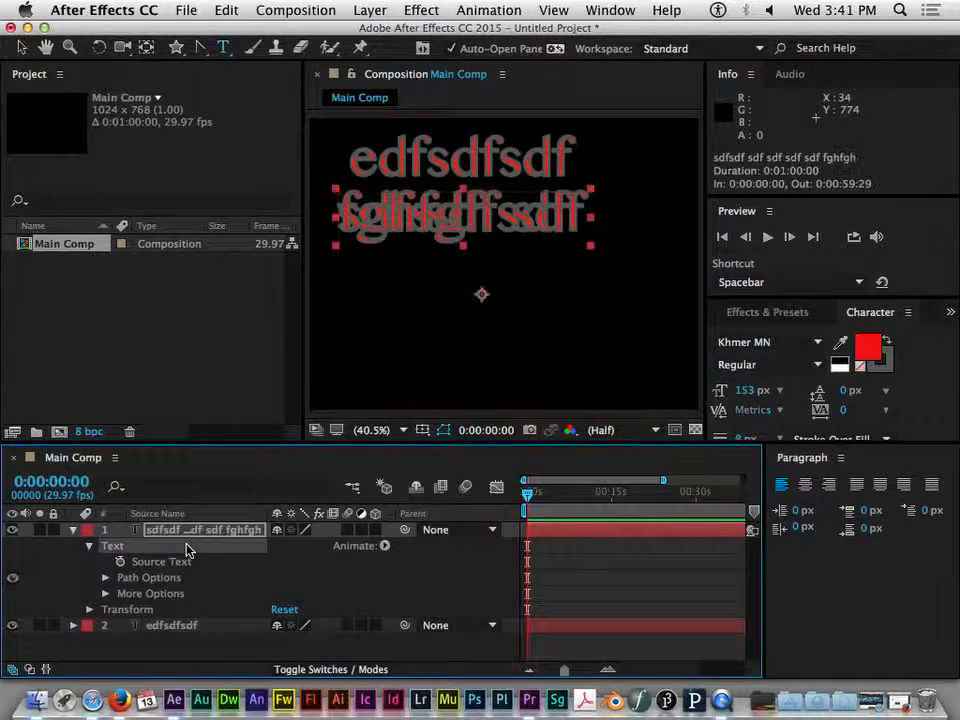
{"action": "left_click", "coordinate": [371, 547]}
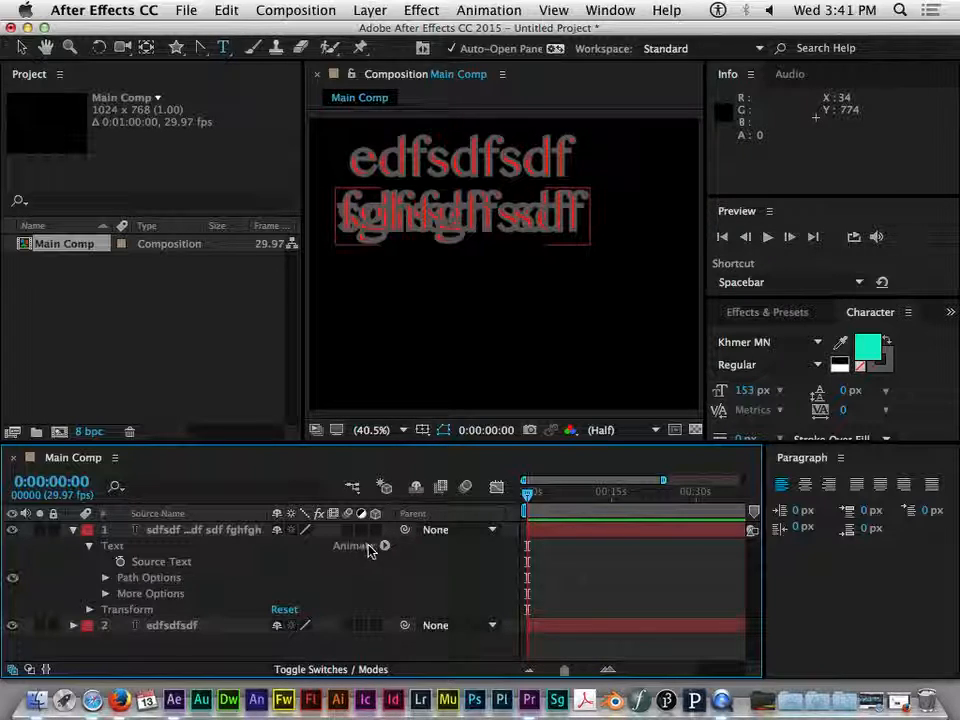
{"action": "left_click", "coordinate": [384, 546]}
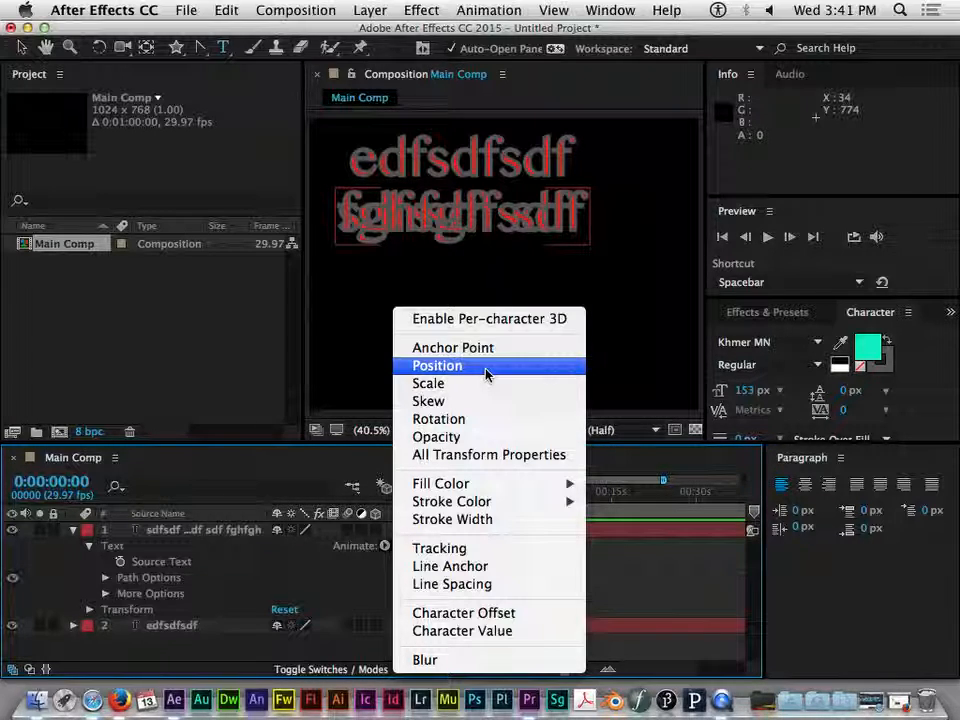
{"action": "mouse_move", "coordinate": [470, 490]}
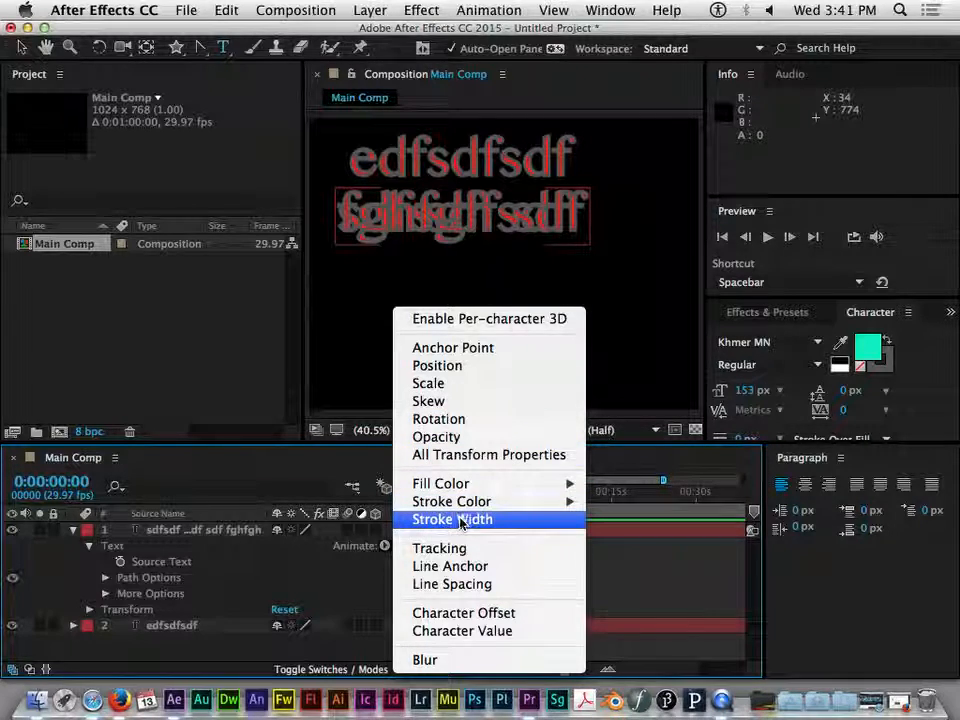
{"action": "mouse_move", "coordinate": [484, 492]}
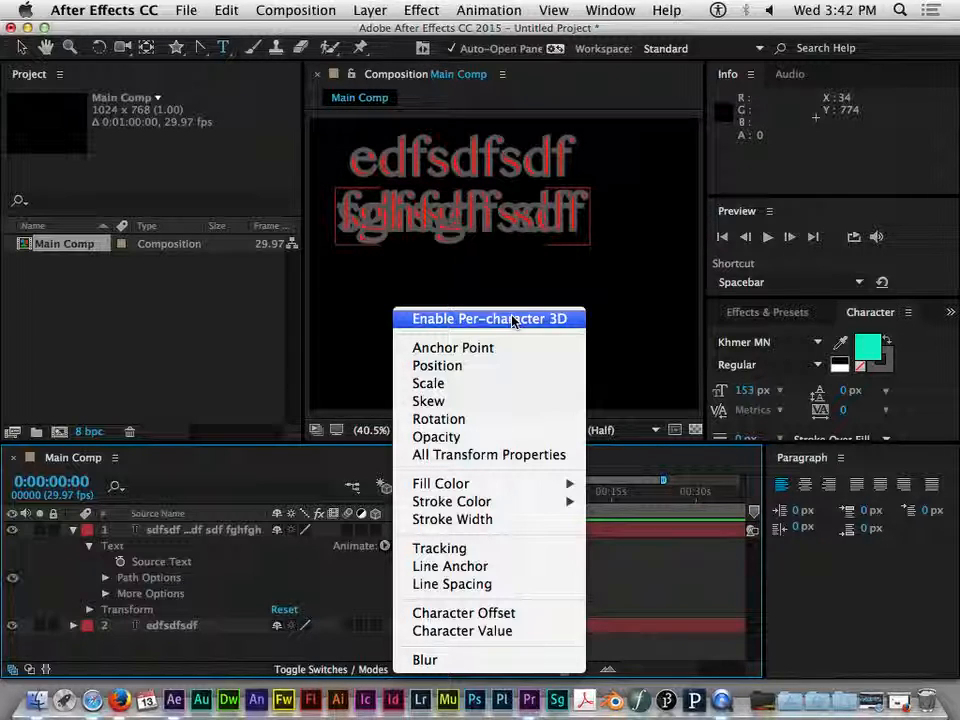
{"action": "left_click", "coordinate": [162, 541]}
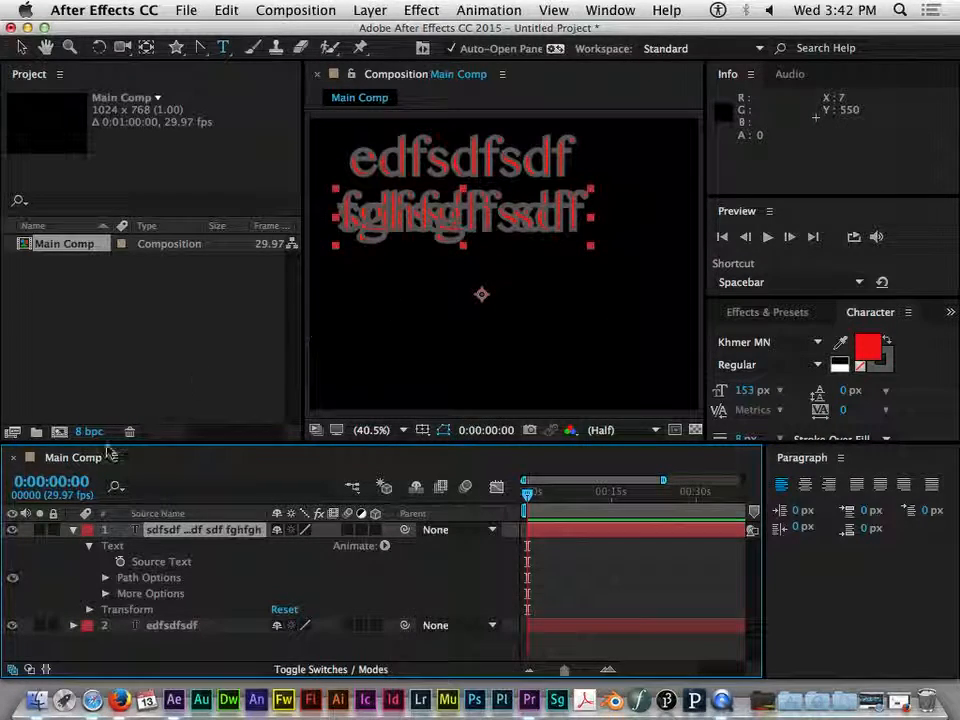
Convert the paragraph text layer into shape outlines using Create Shapes from Text
{"action": "left_click", "coordinate": [170, 626]}
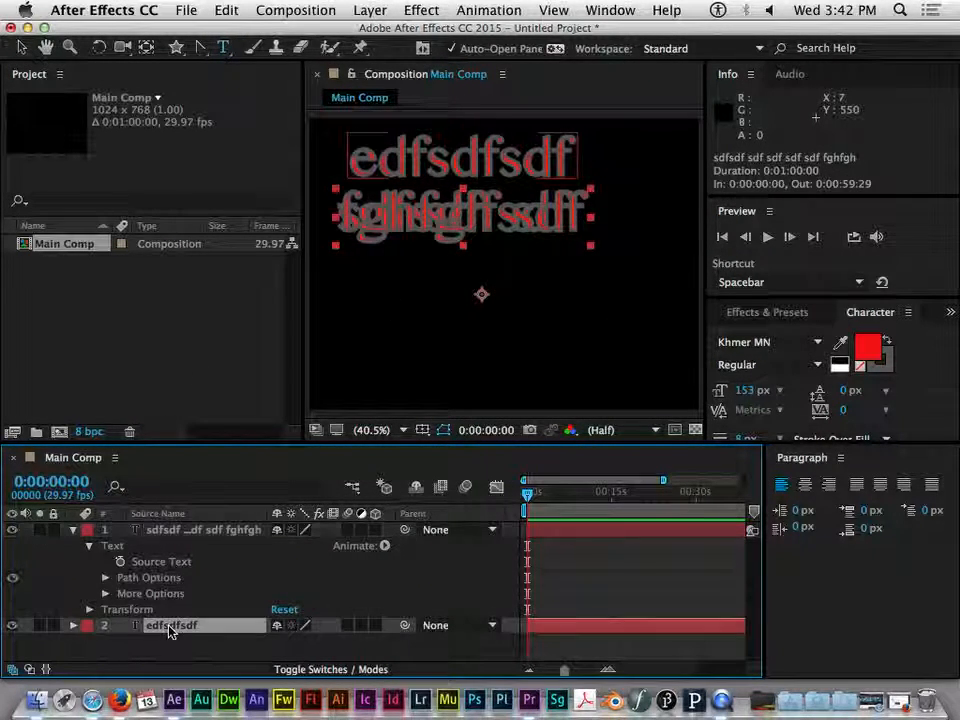
{"action": "left_click", "coordinate": [199, 532]}
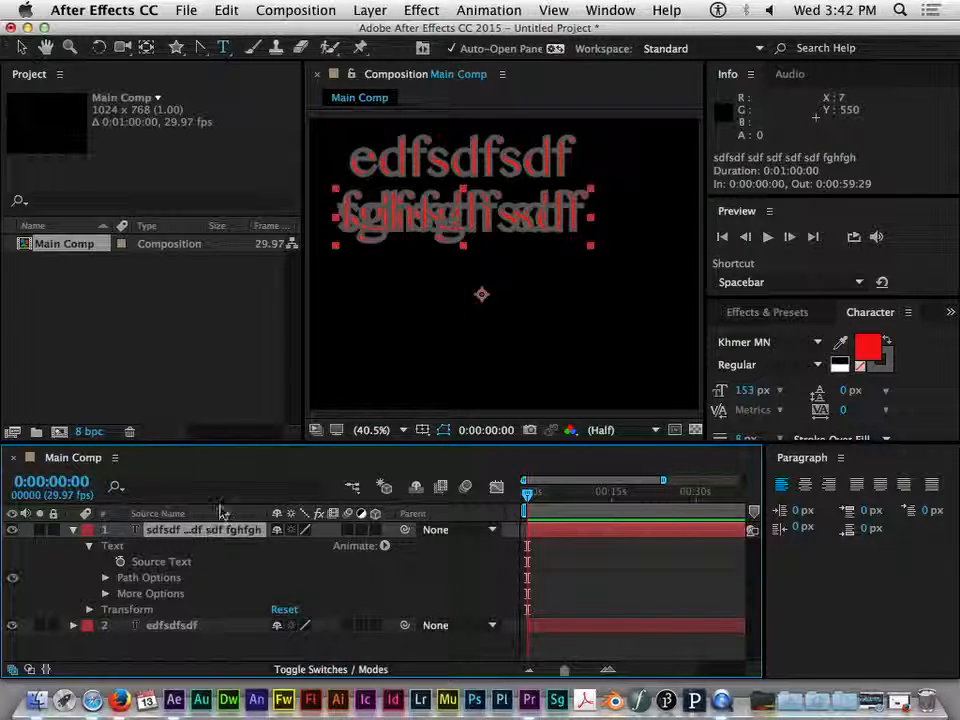
{"action": "left_click", "coordinate": [370, 10]}
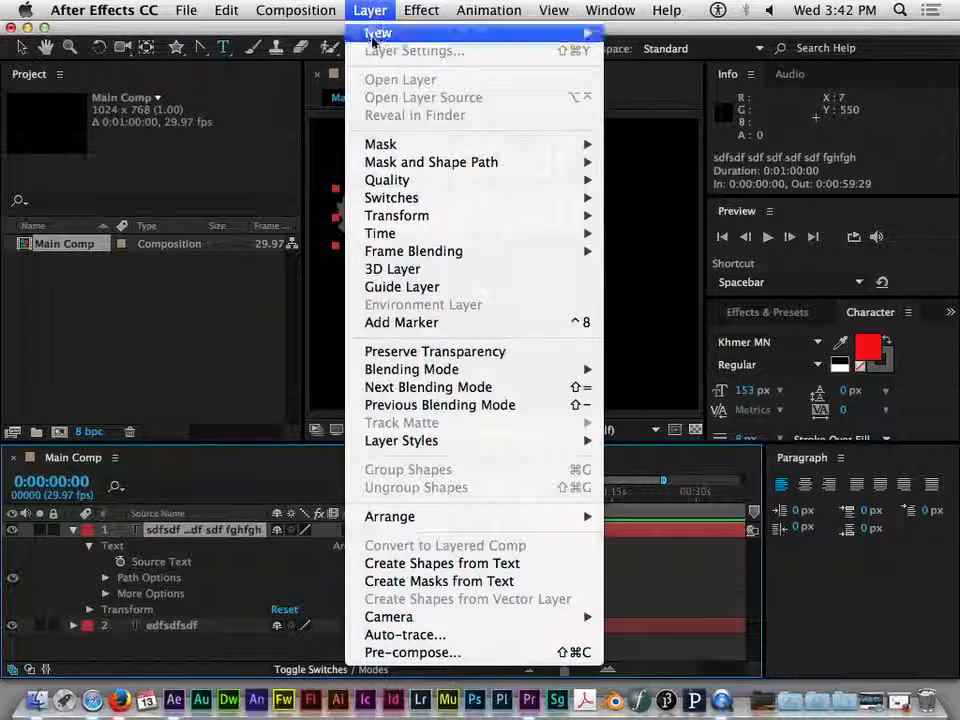
{"action": "left_click", "coordinate": [484, 564]}
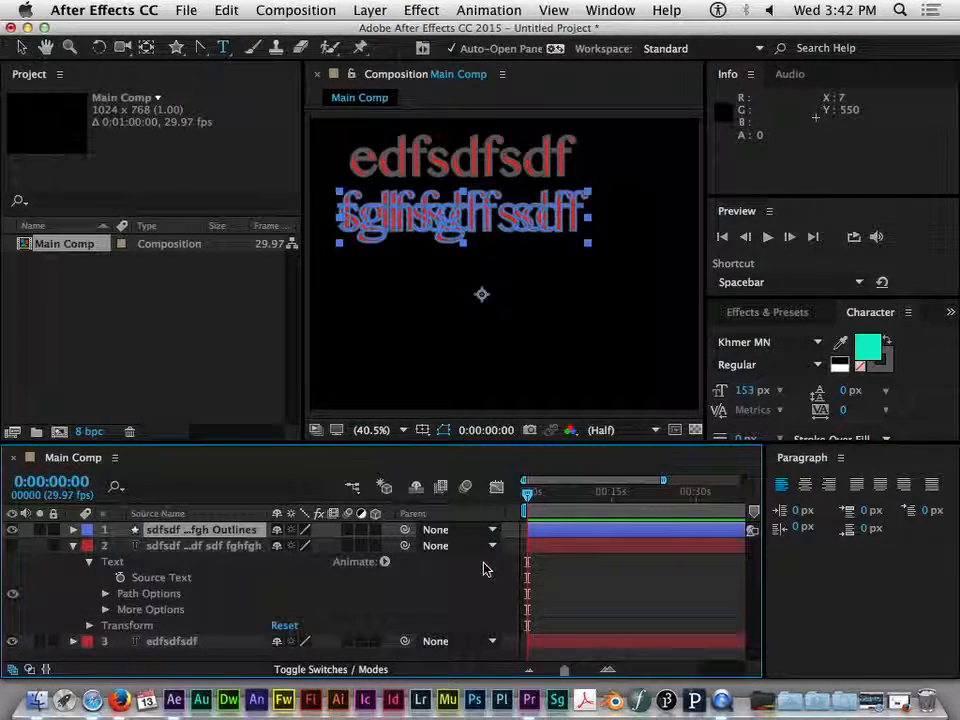
Expand the new outlines layer's Contents and inspect the individual letter groups
{"action": "left_click", "coordinate": [72, 531]}
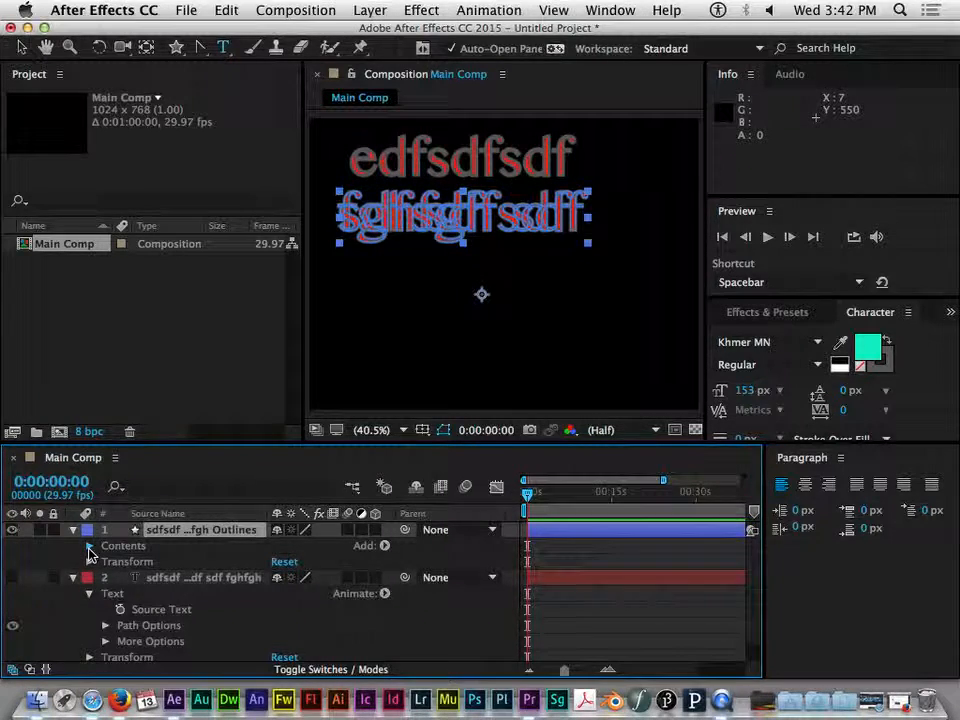
{"action": "left_click", "coordinate": [89, 546]}
{"action": "scroll", "coordinate": [94, 553], "scroll_direction": "down", "scroll_amount": 1}
{"action": "scroll", "coordinate": [144, 561], "scroll_direction": "down", "scroll_amount": 1}
{"action": "scroll", "coordinate": [144, 561], "scroll_direction": "down", "scroll_amount": 8}
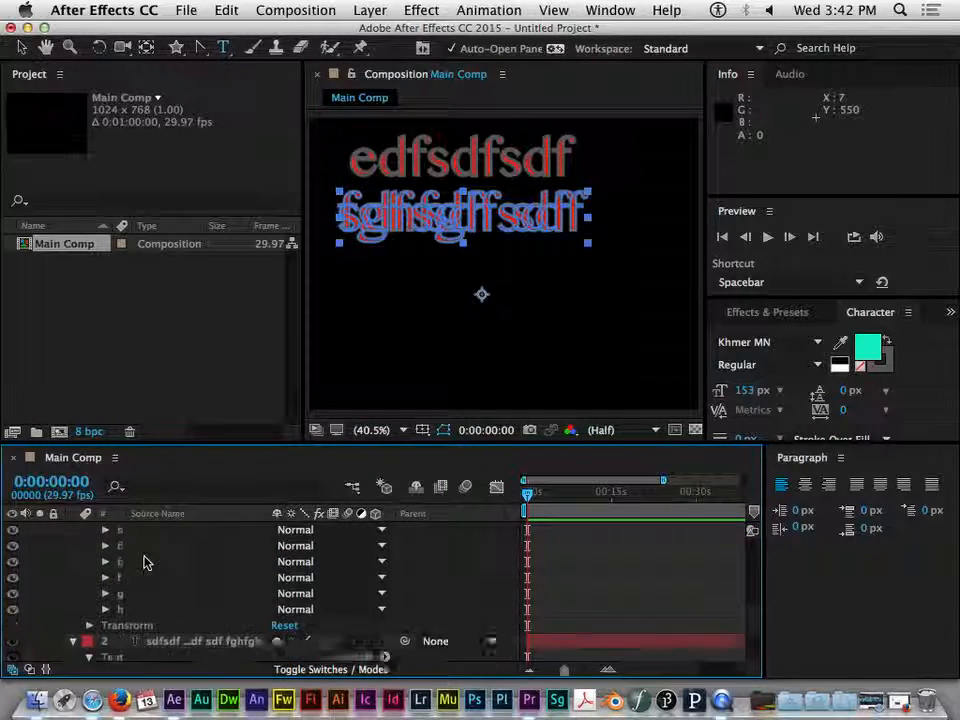
{"action": "scroll", "coordinate": [144, 561], "scroll_direction": "up", "scroll_amount": 8}
{"action": "left_click", "coordinate": [116, 548]}
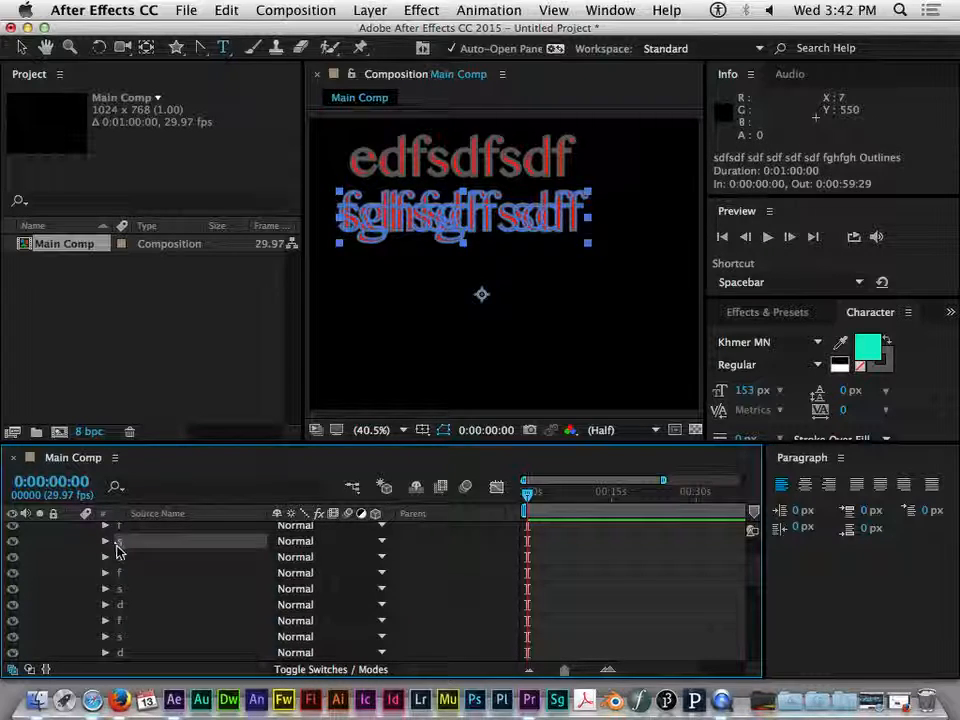
{"action": "left_click", "coordinate": [118, 572]}
{"action": "left_click", "coordinate": [137, 548]}
{"action": "left_click", "coordinate": [138, 573]}
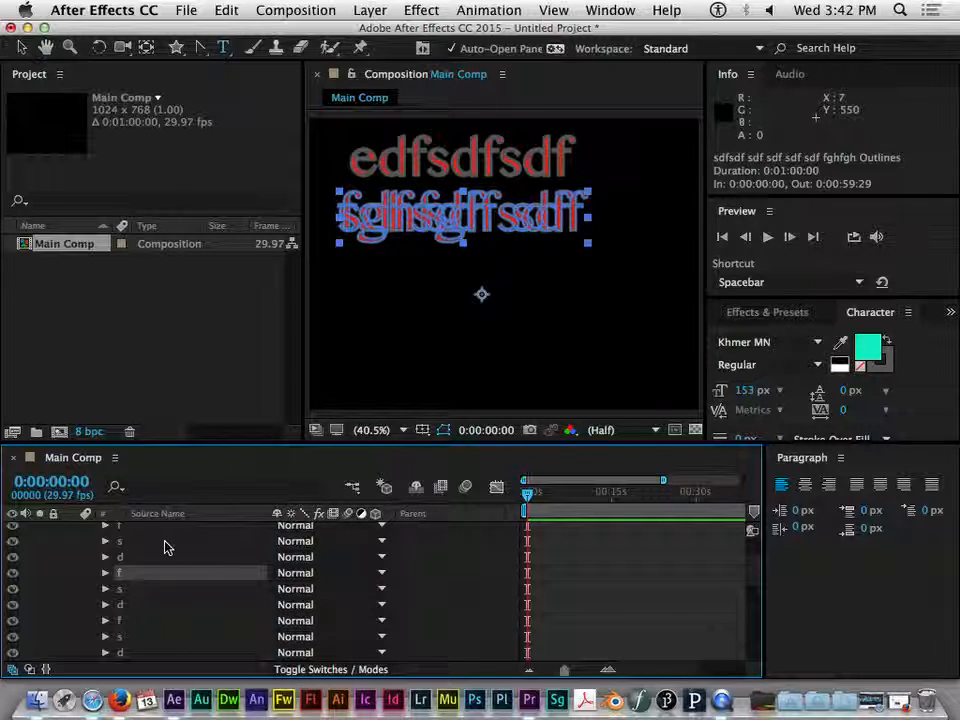
{"action": "left_click", "coordinate": [165, 542]}
{"action": "scroll", "coordinate": [100, 533], "scroll_direction": "up", "scroll_amount": 3}
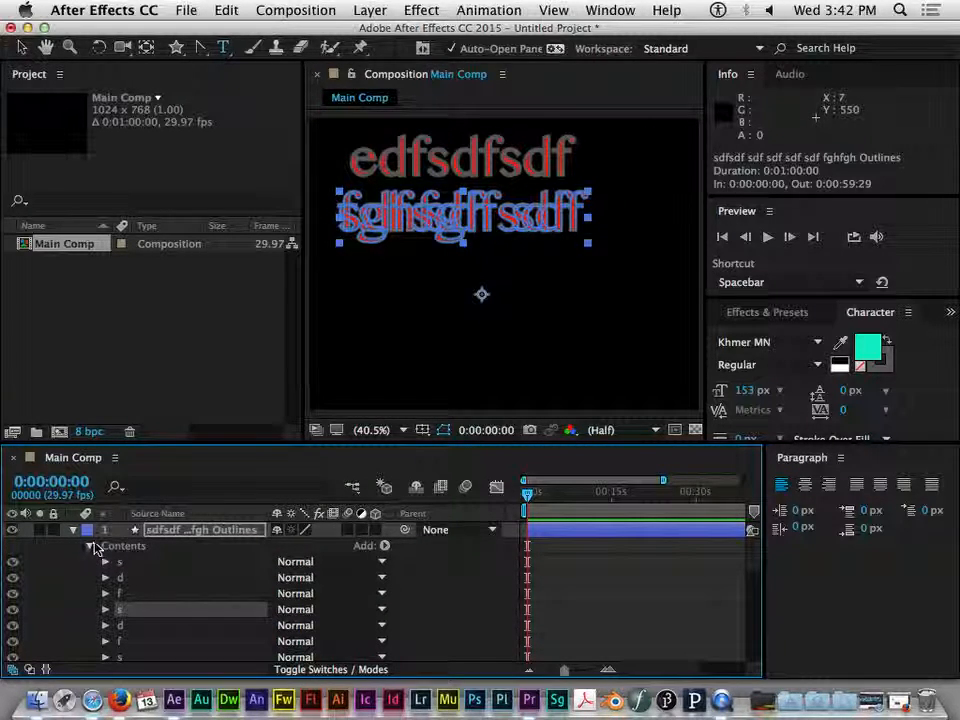
Undo the shape conversion of the paragraph text layer
{"action": "key", "text": "super+z"}
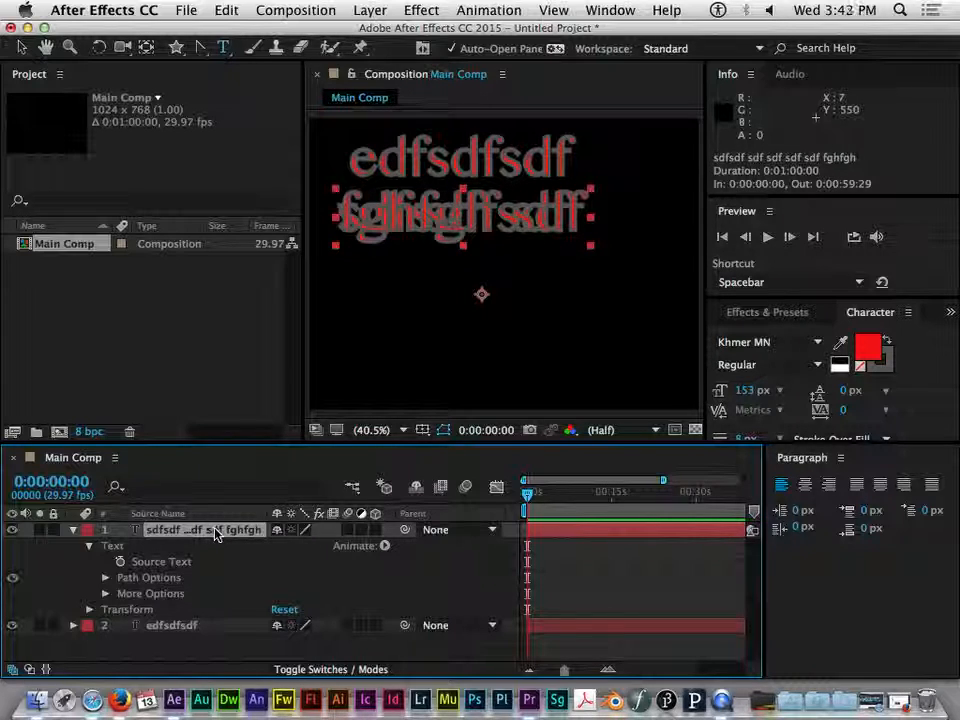
{"action": "left_click", "coordinate": [370, 11]}
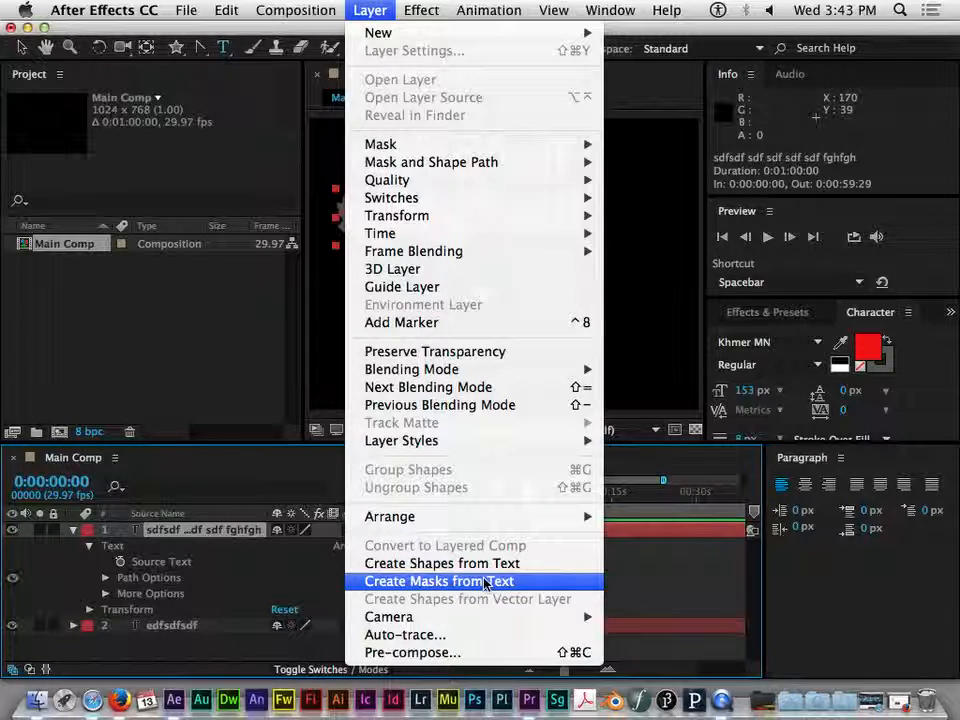
{"action": "left_click", "coordinate": [266, 477]}
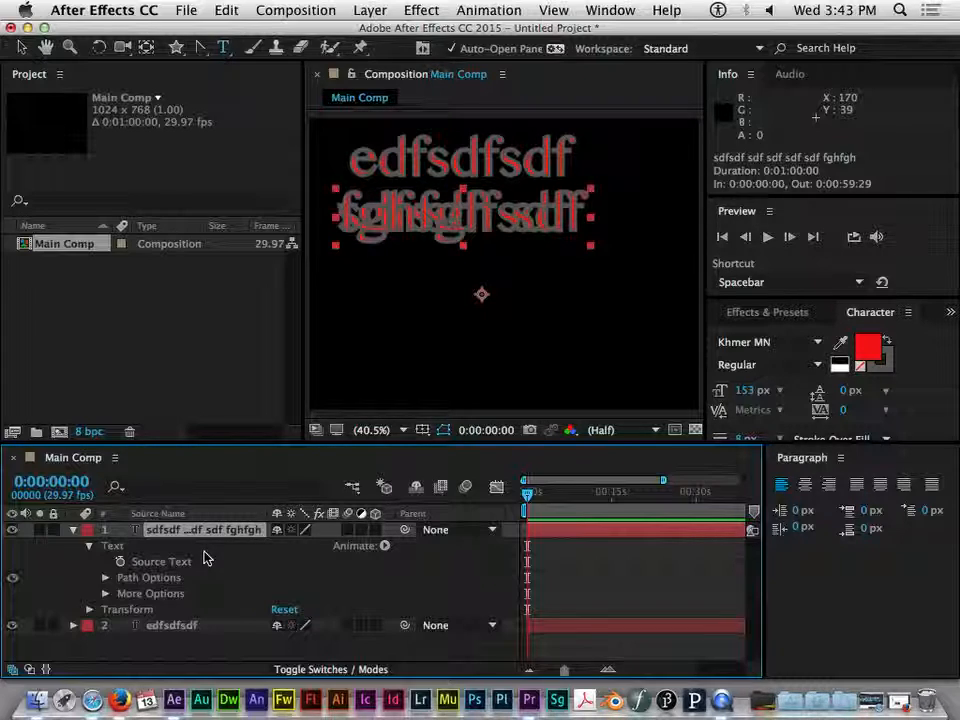
Collapse the paragraph text layer's Text properties and the layer itself, then deselect all layers
{"action": "left_click", "coordinate": [89, 546]}
{"action": "left_click", "coordinate": [73, 530]}
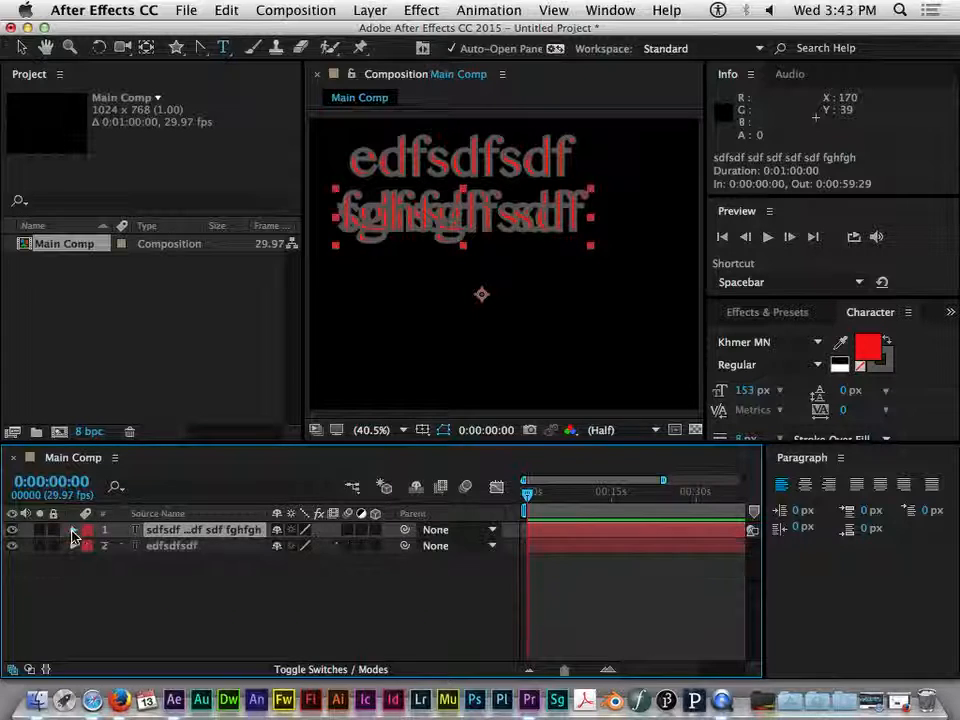
{"action": "left_click", "coordinate": [148, 571]}
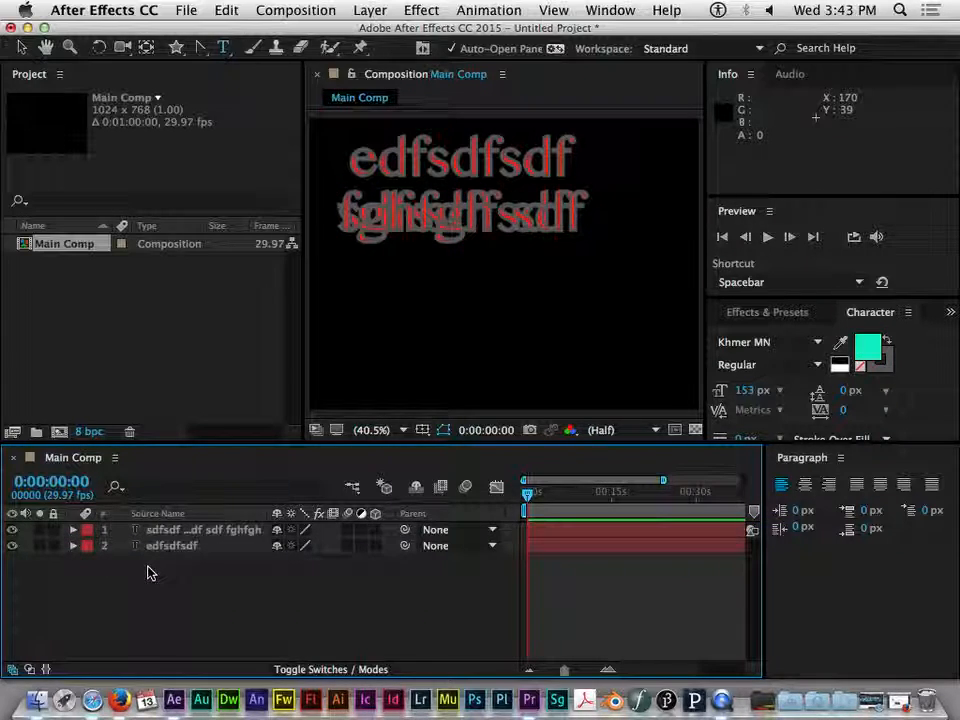
{"action": "left_click", "coordinate": [205, 530]}
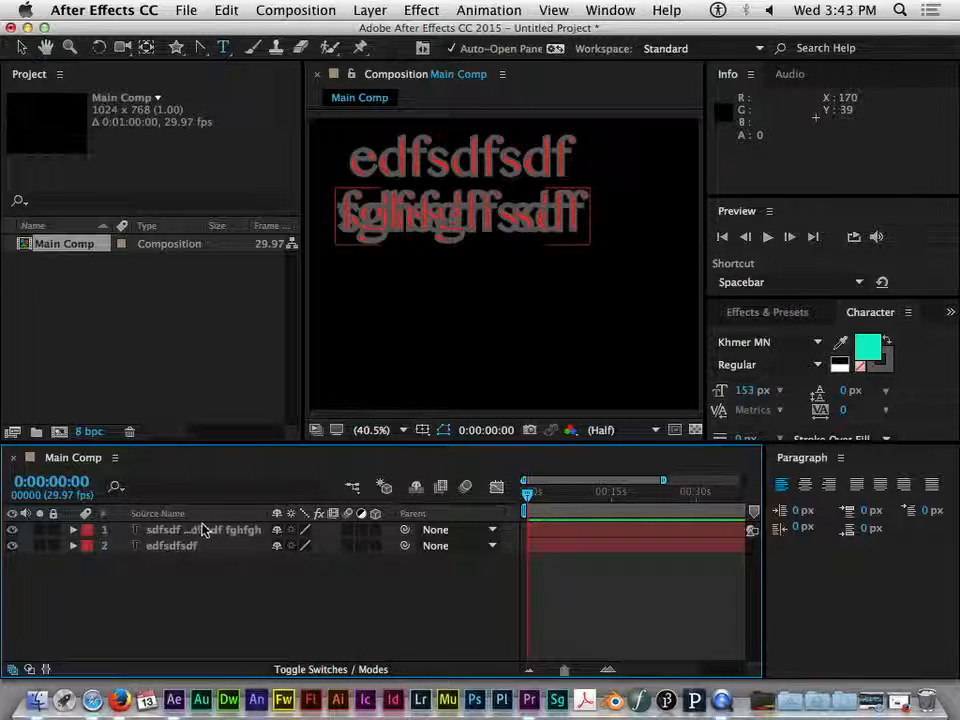
{"action": "left_click", "coordinate": [200, 548]}
{"action": "left_click", "coordinate": [210, 570]}
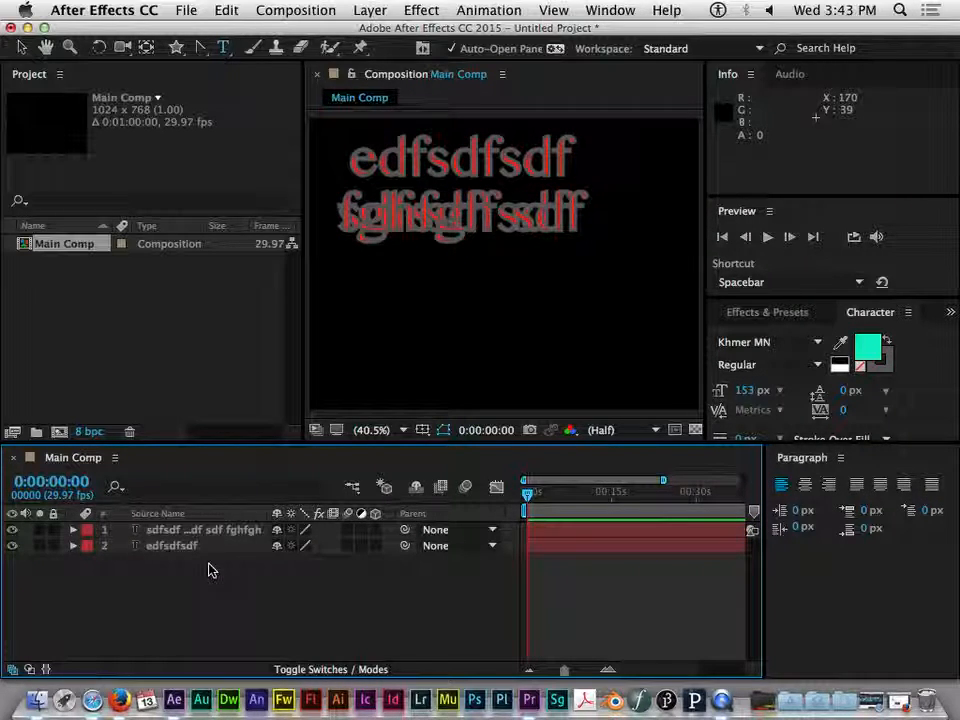